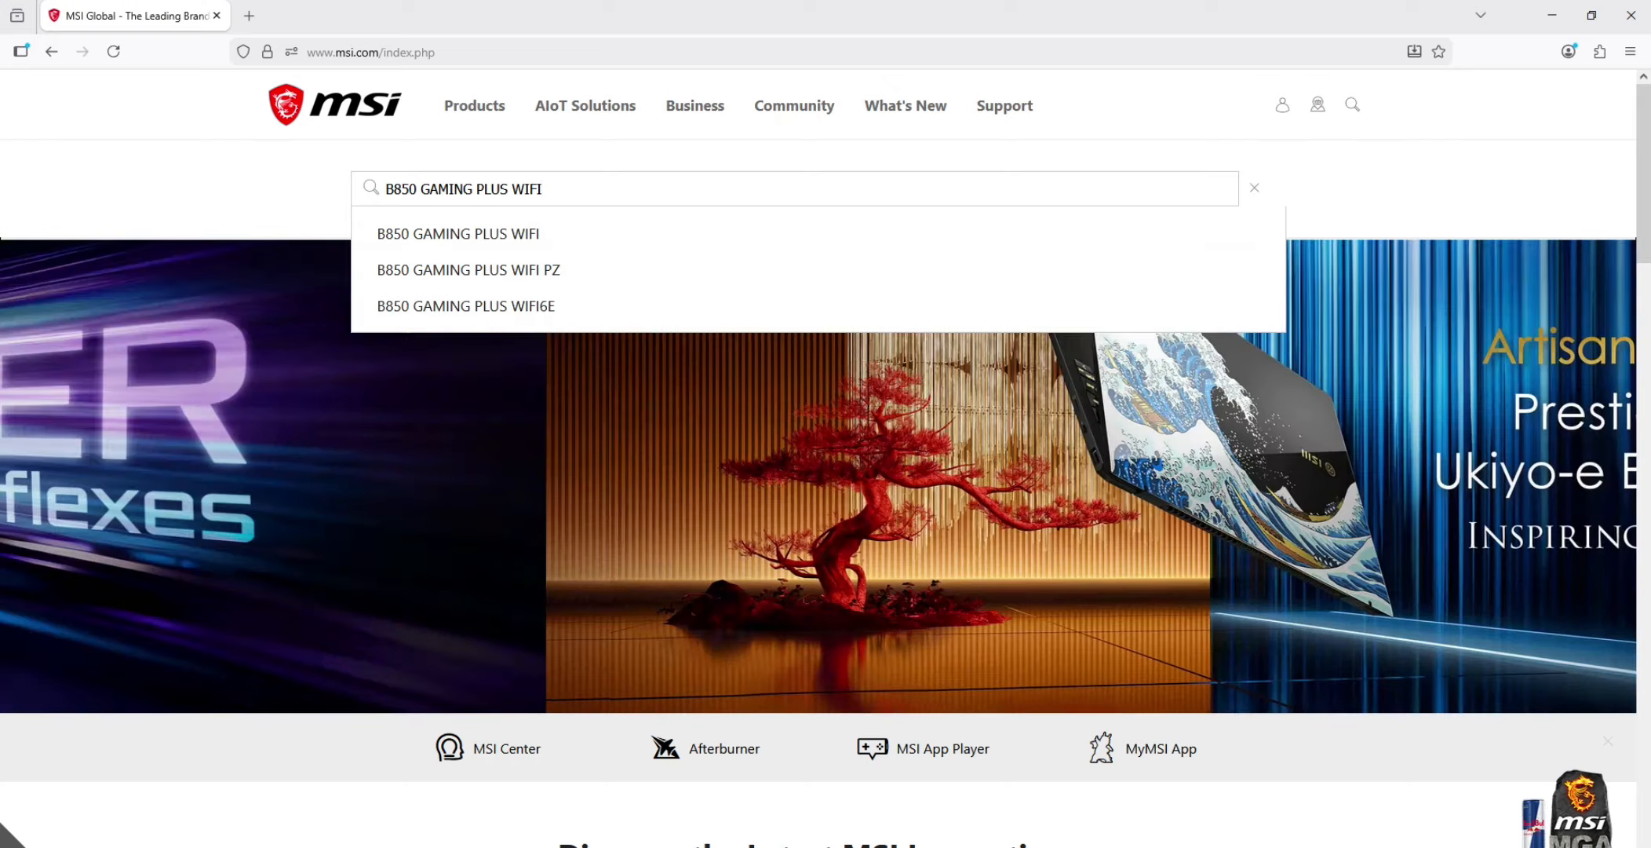
# Step: Find the B850 GAMING PLUS WIFI motherboard on the MSI site and open the driver downloads on its support page
pyautogui.press('Return')
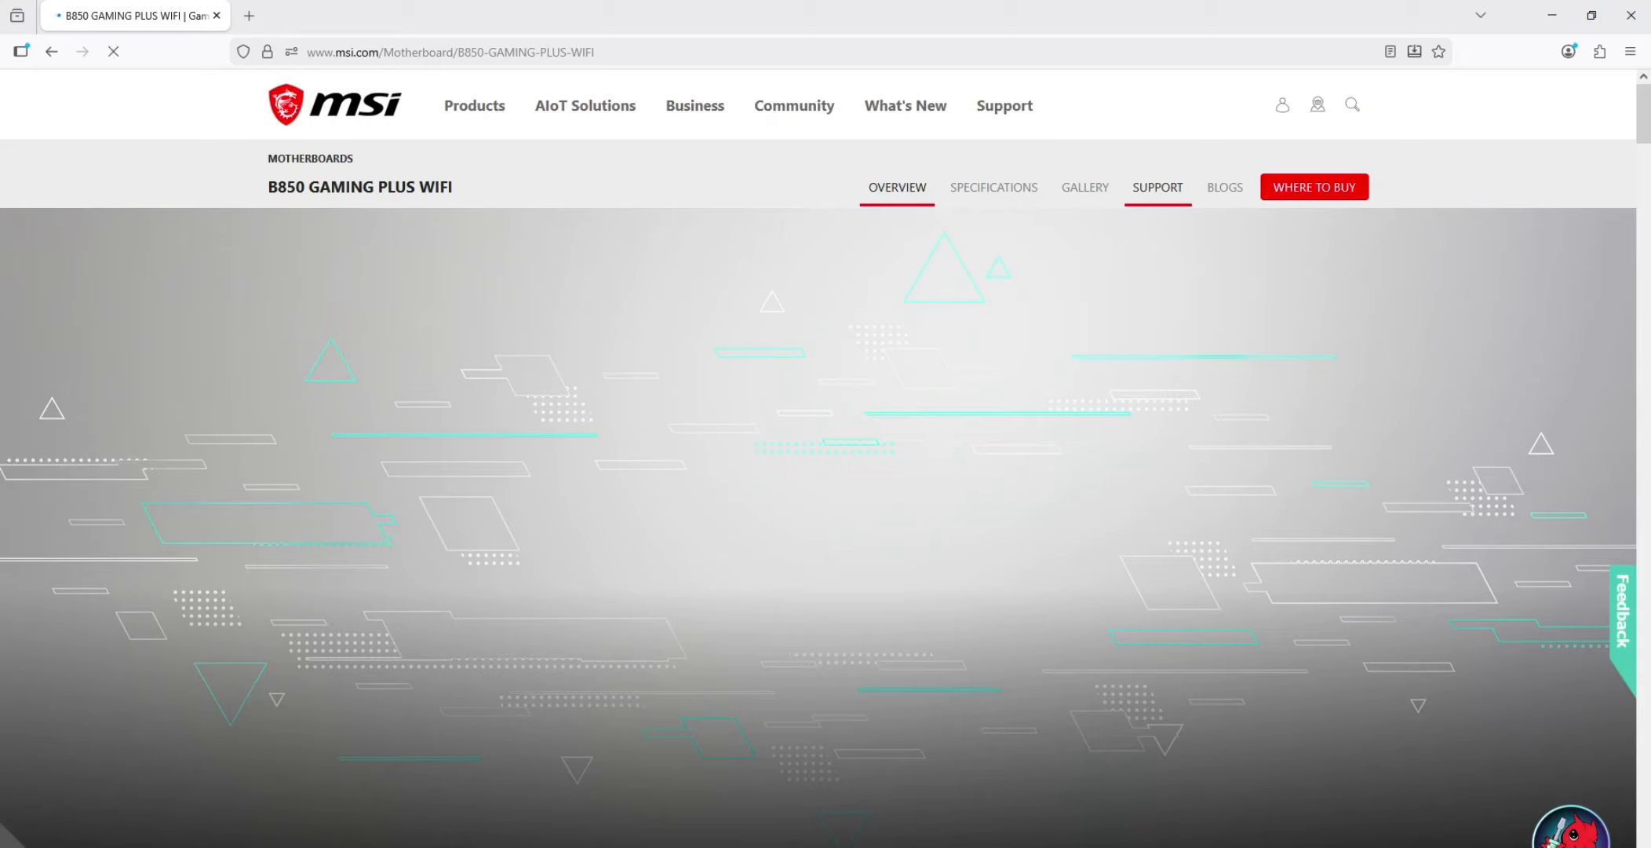
pyautogui.click(1158, 187)
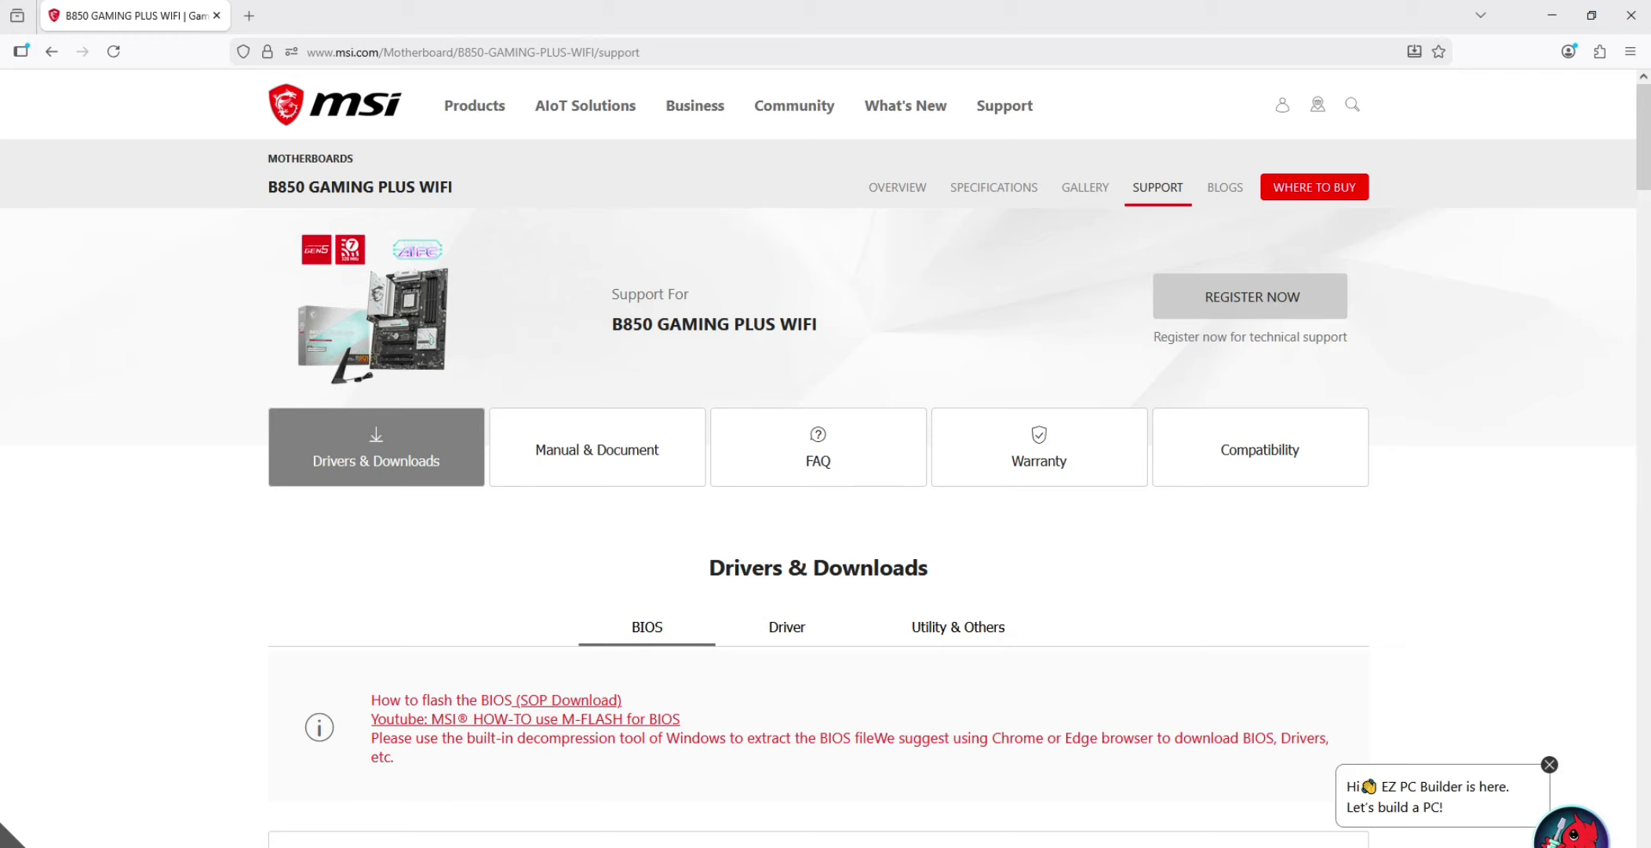
pyautogui.scroll(-1, 826, 458)
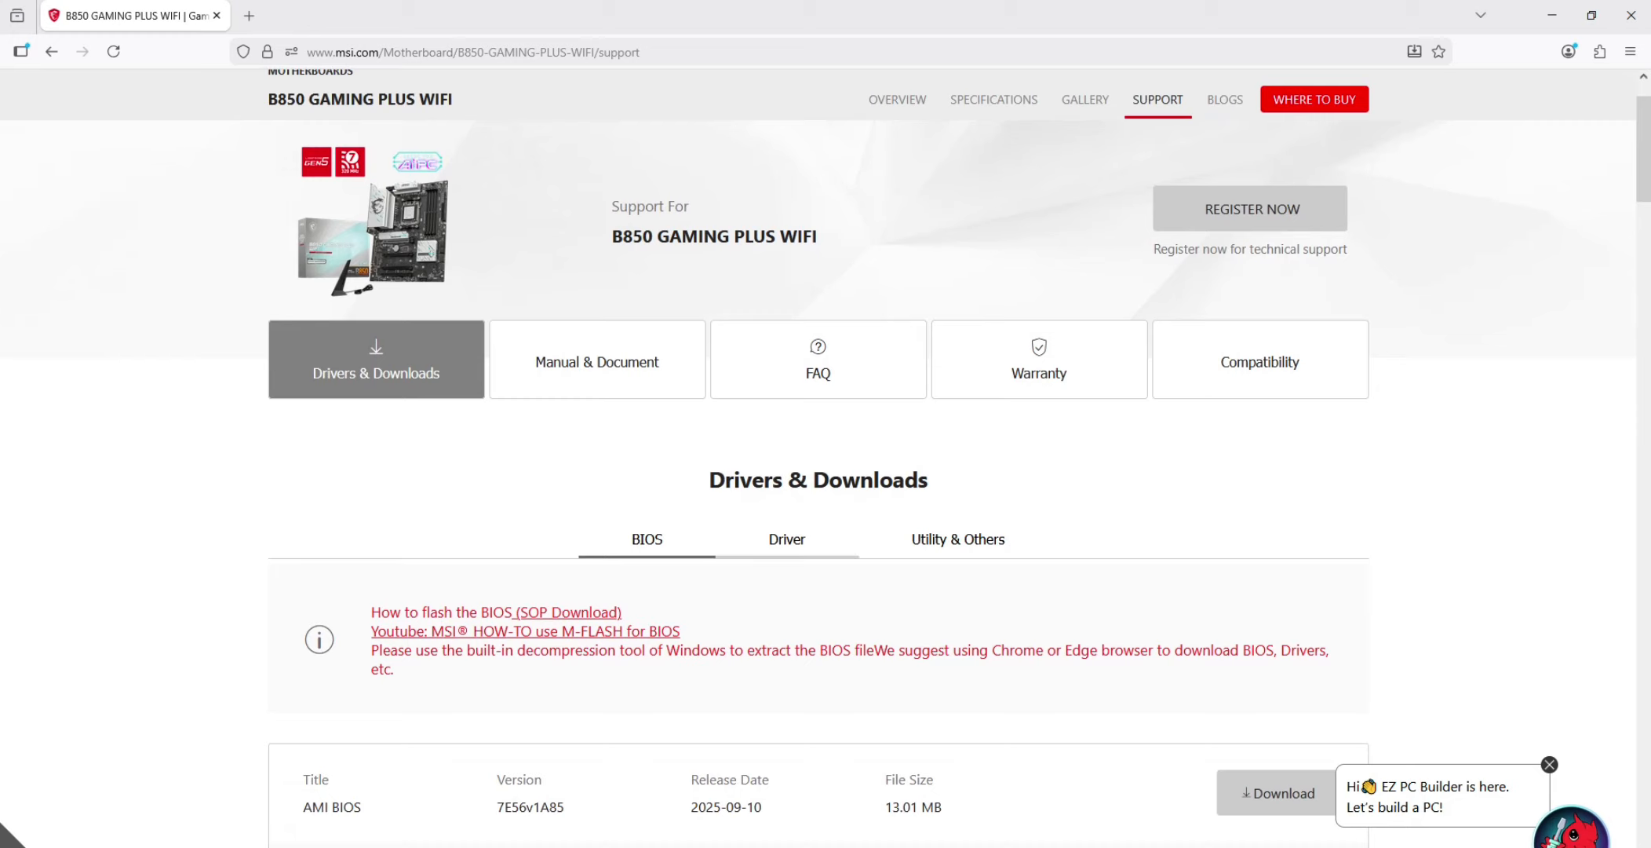
pyautogui.click(787, 538)
pyautogui.scroll(-3, 826, 457)
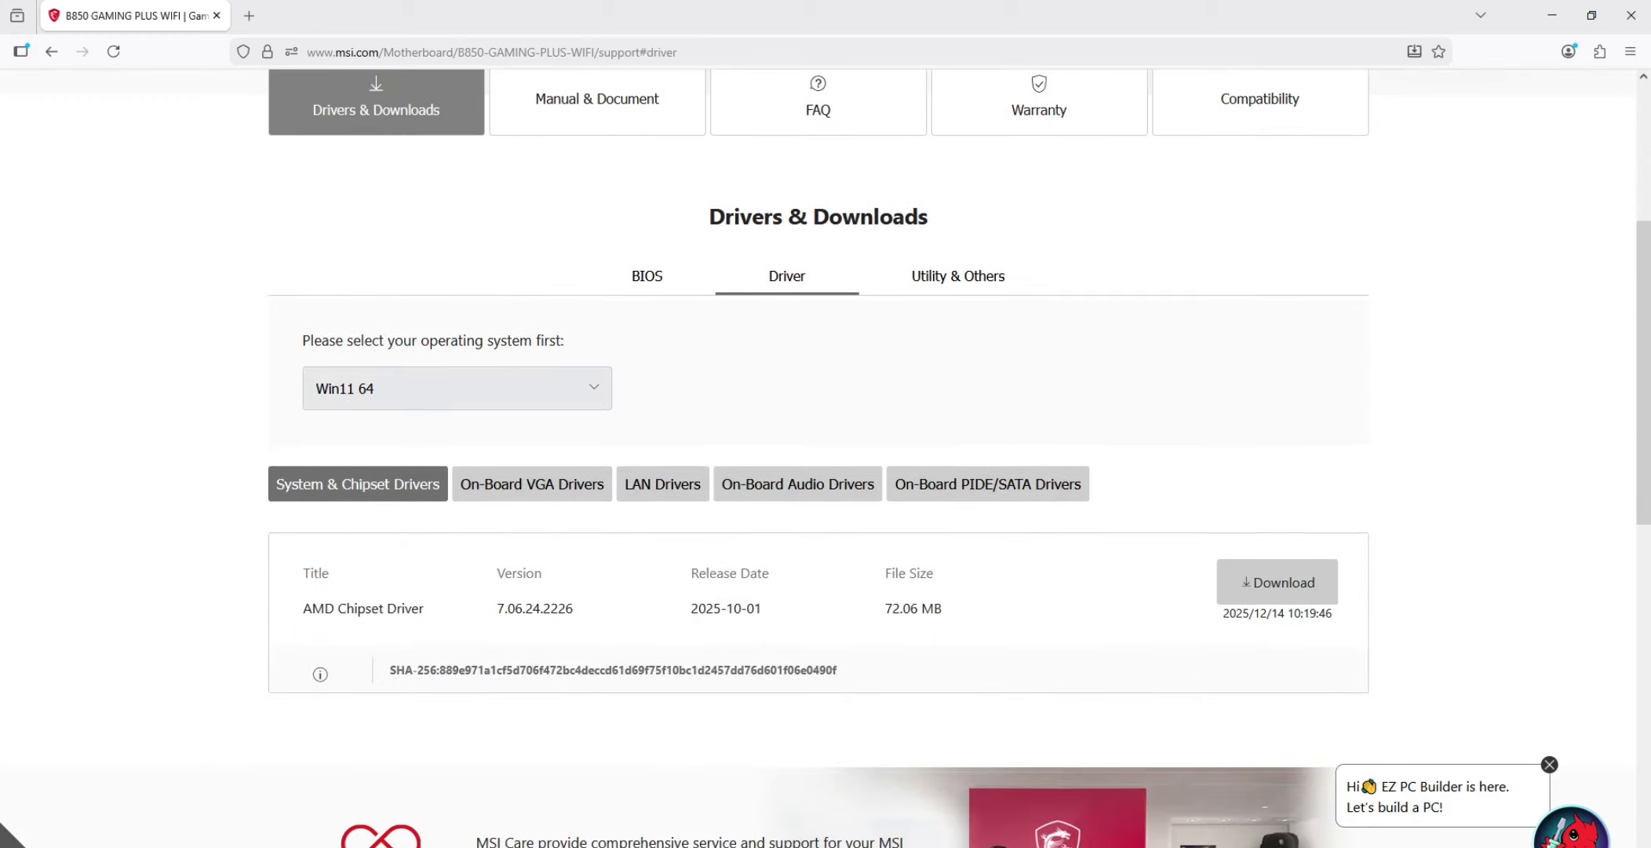
# Step: Choose Win11 64 as the operating system and download the AMD Chipset Driver
pyautogui.click(456, 388)
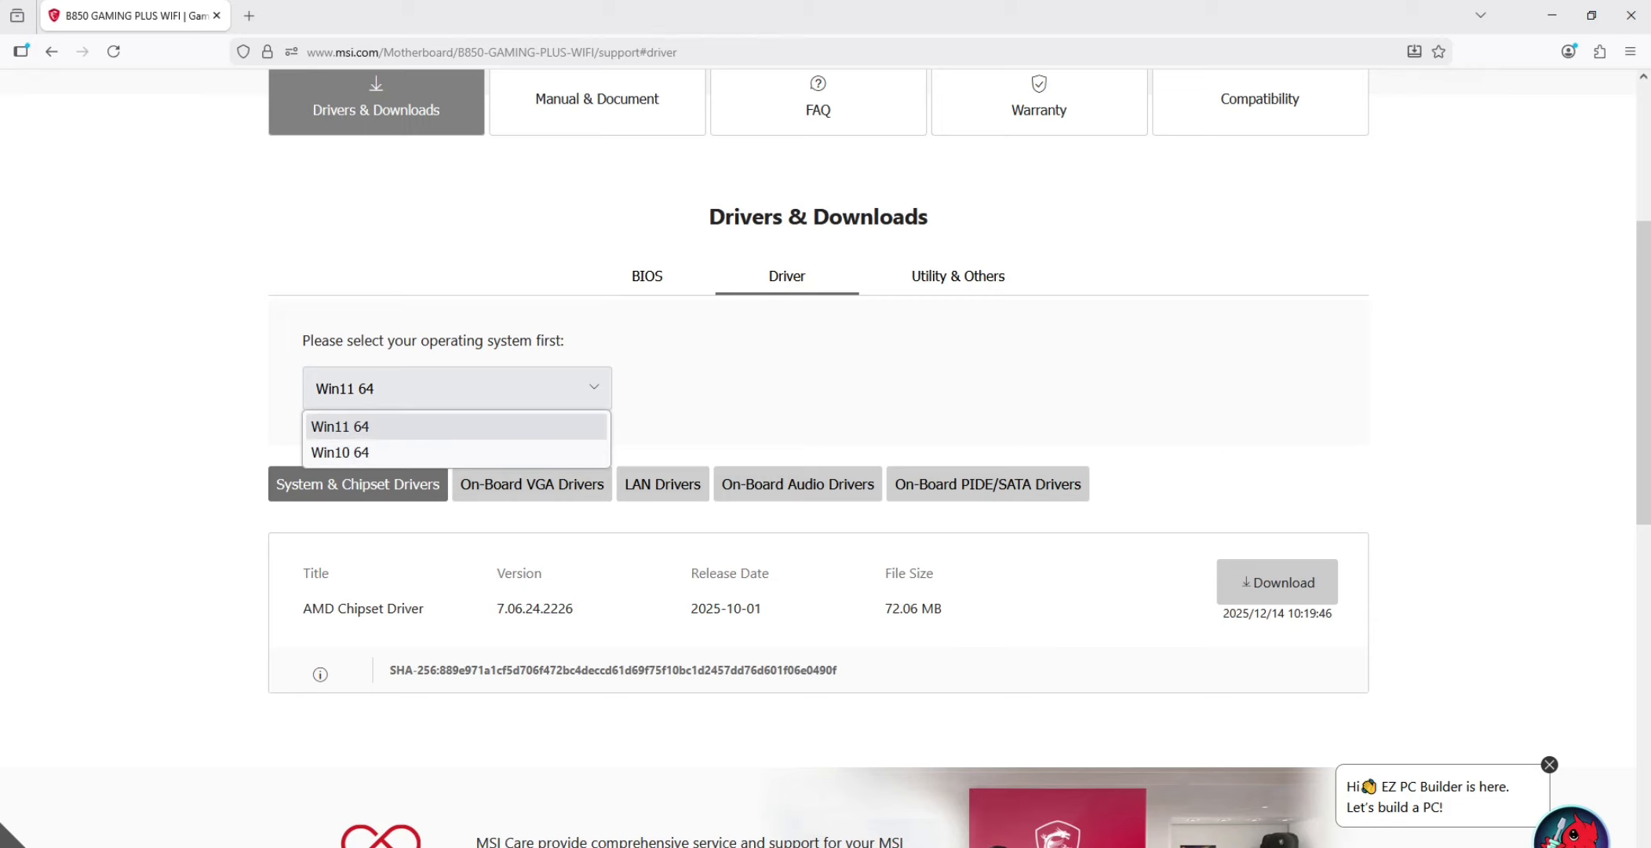
pyautogui.click(457, 426)
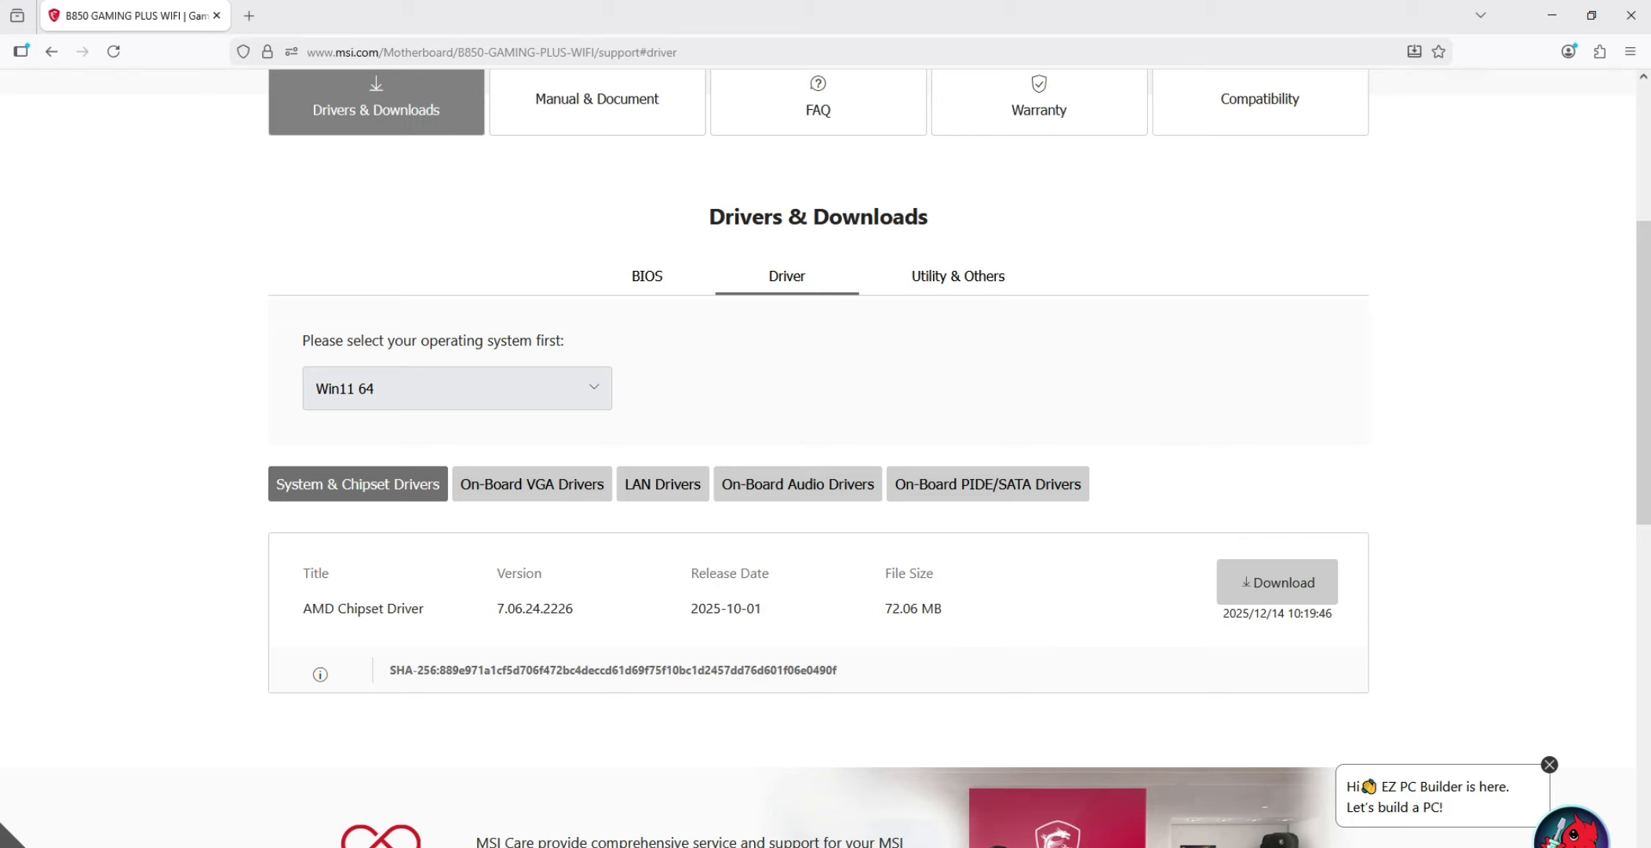
pyautogui.moveTo(338, 608)
pyautogui.mouseDown()
pyautogui.moveTo(422, 608)
pyautogui.moveTo(339, 608)
pyautogui.mouseUp()
pyautogui.click(1277, 582)
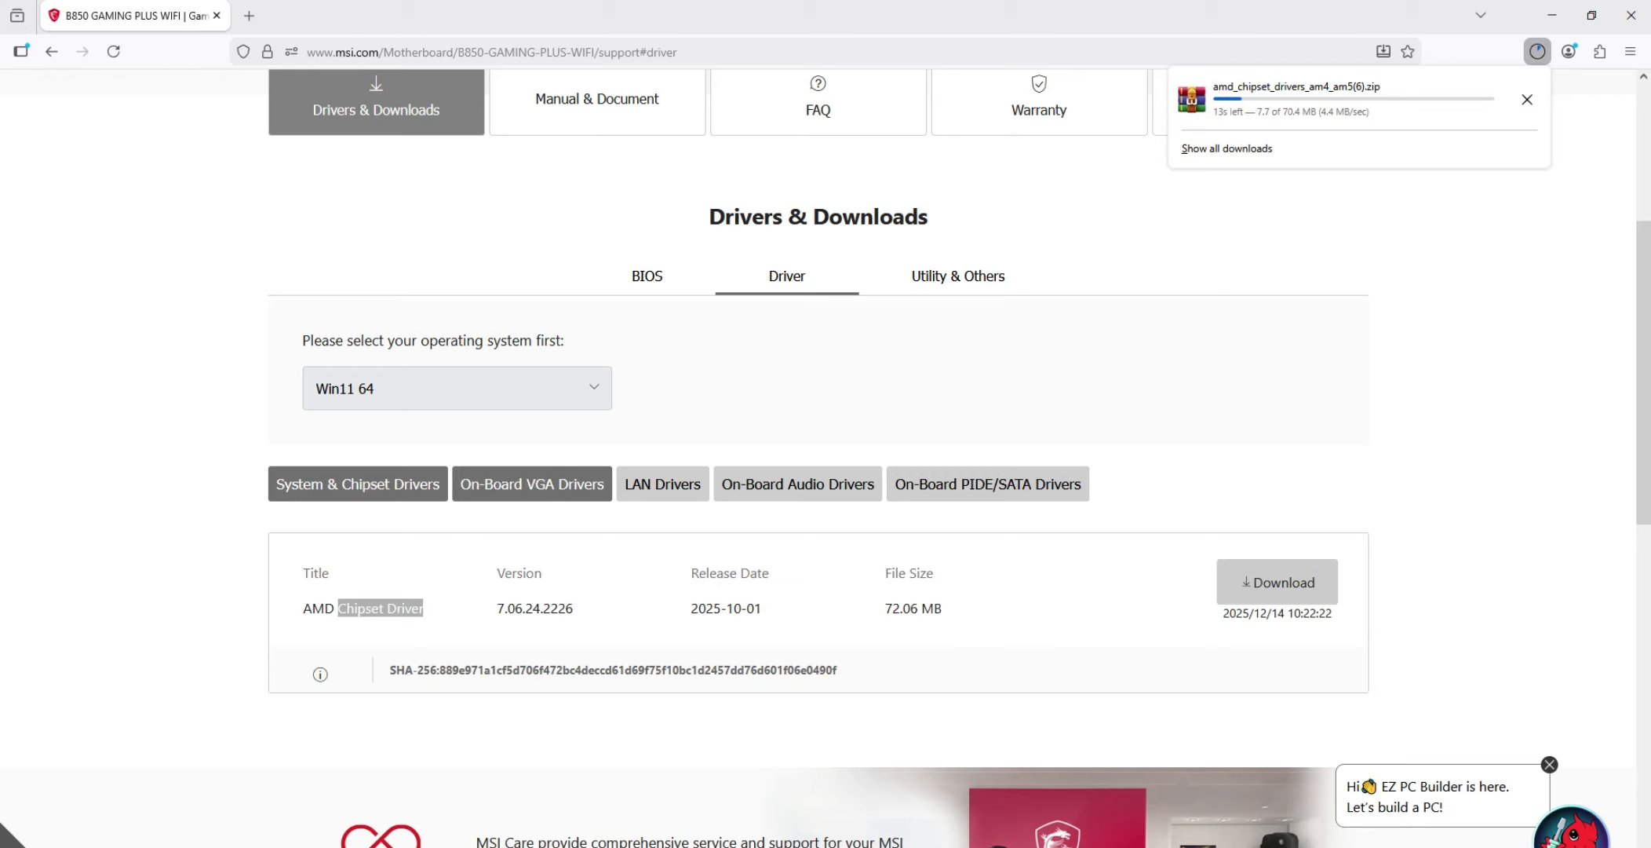
# Step: Download the AMD Graphics Drivers from the on-board VGA category
pyautogui.click(532, 484)
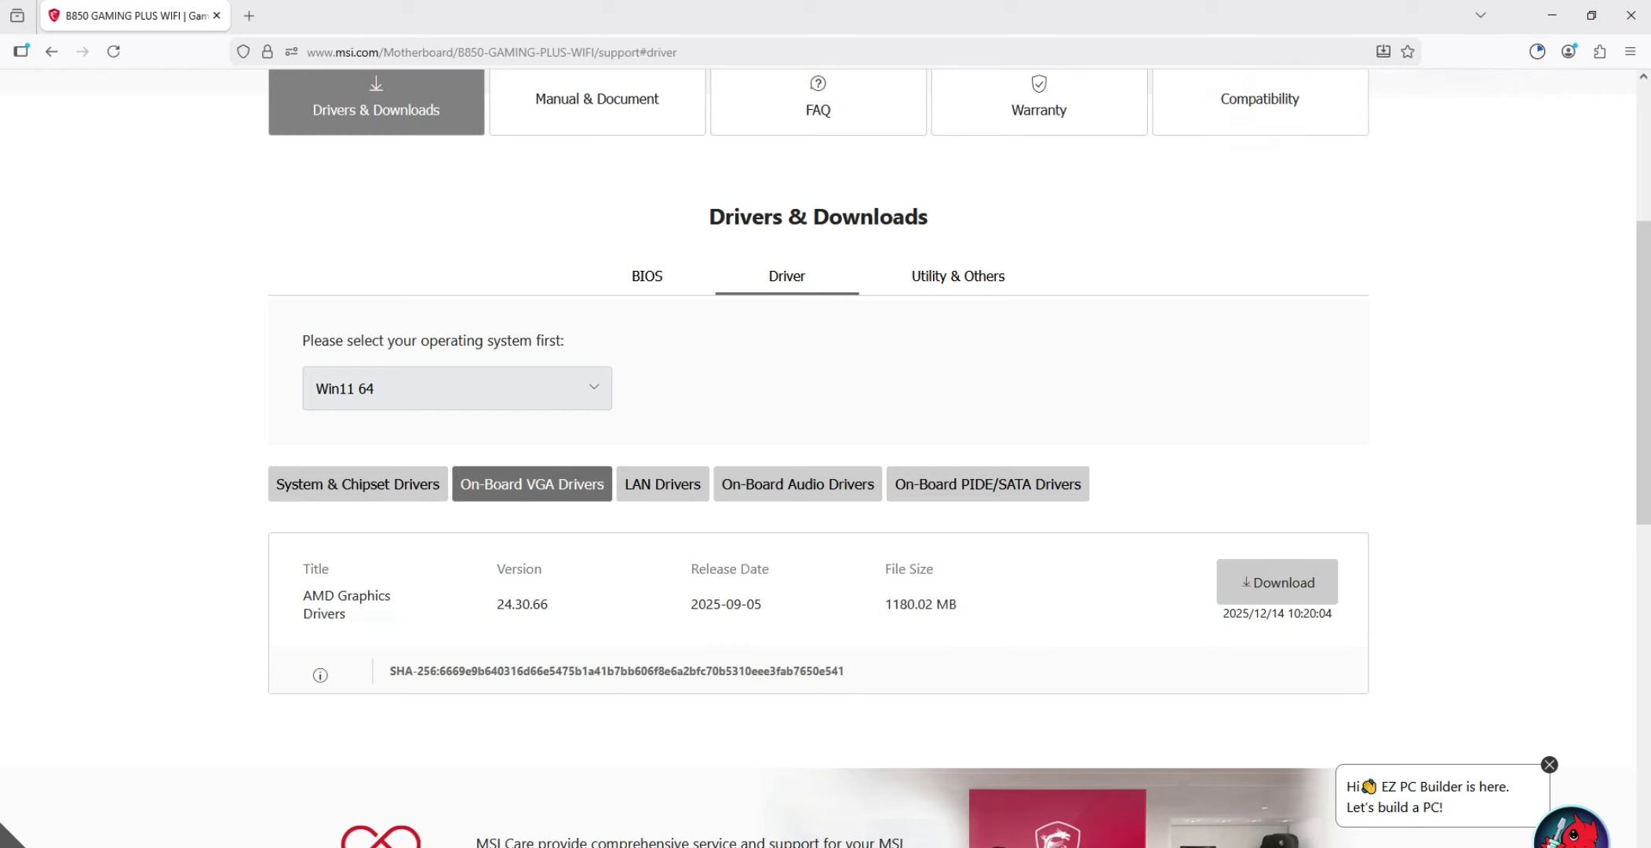
pyautogui.moveTo(338, 595); pyautogui.dragTo(346, 613)
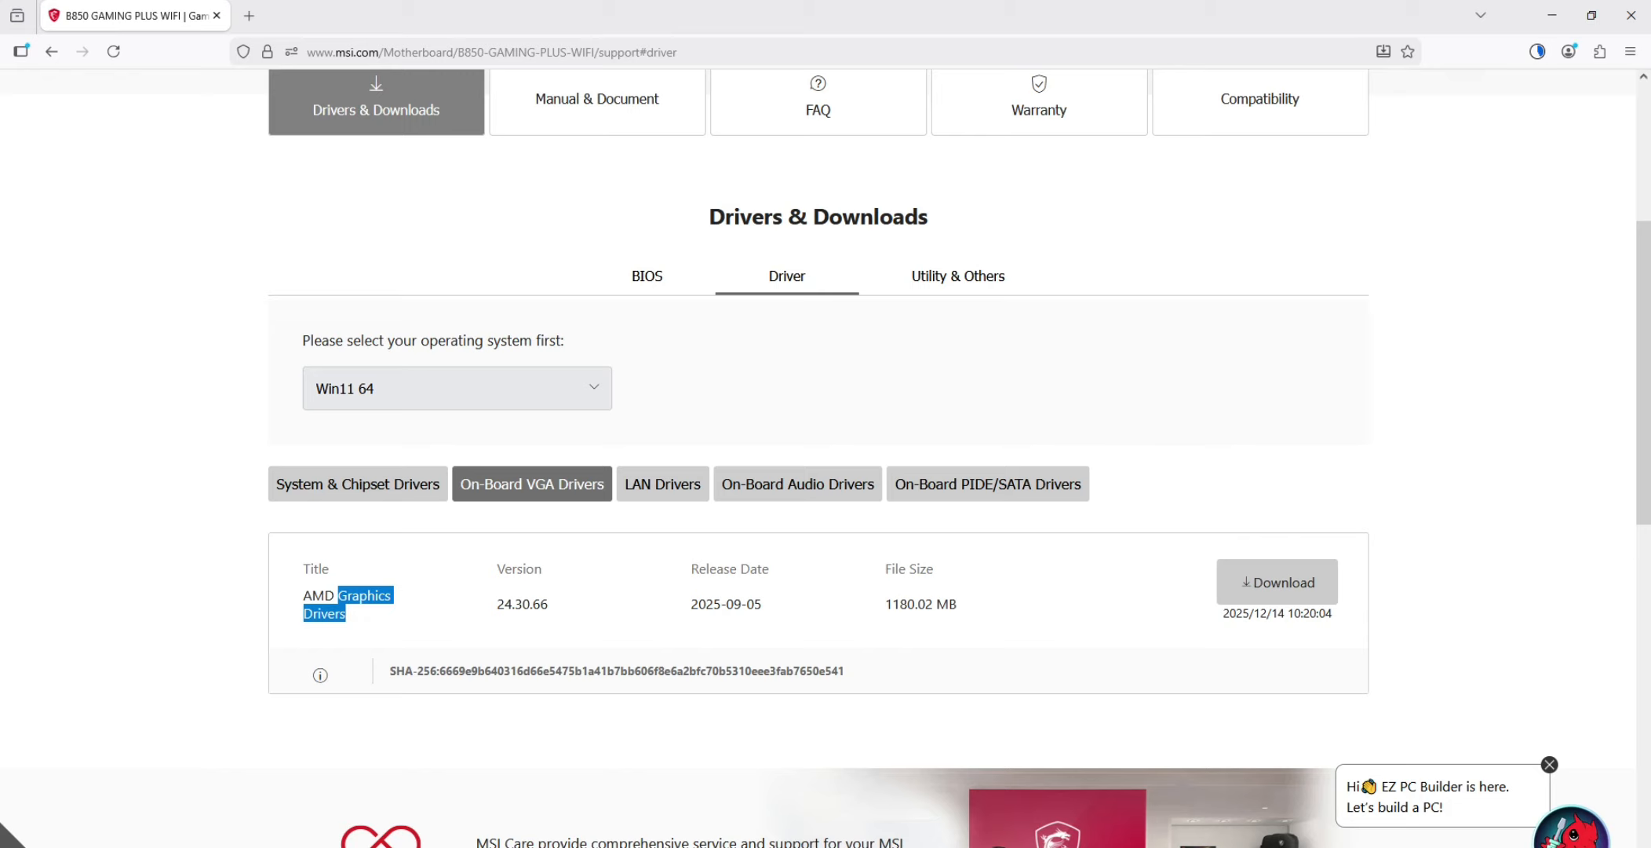
pyautogui.moveTo(338, 595); pyautogui.dragTo(346, 613)
pyautogui.click(1277, 582)
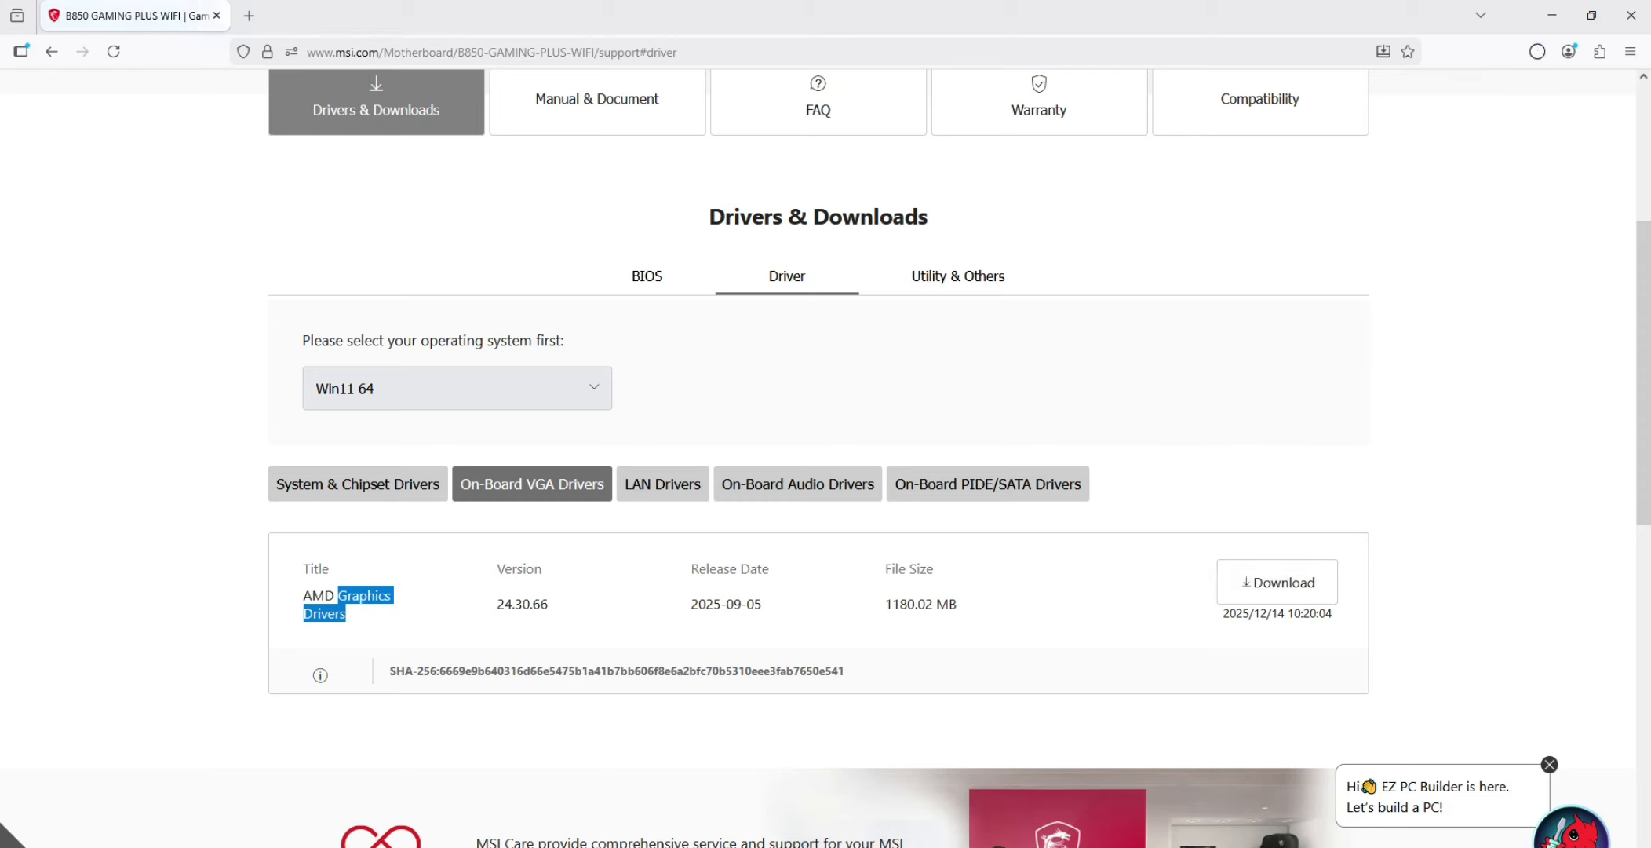
# Step: Download the Realtek PCI-E Ethernet, Qualcomm NCM865 BlueTooth and Qualcomm NCM865 WIFI drivers from the LAN category
pyautogui.click(662, 484)
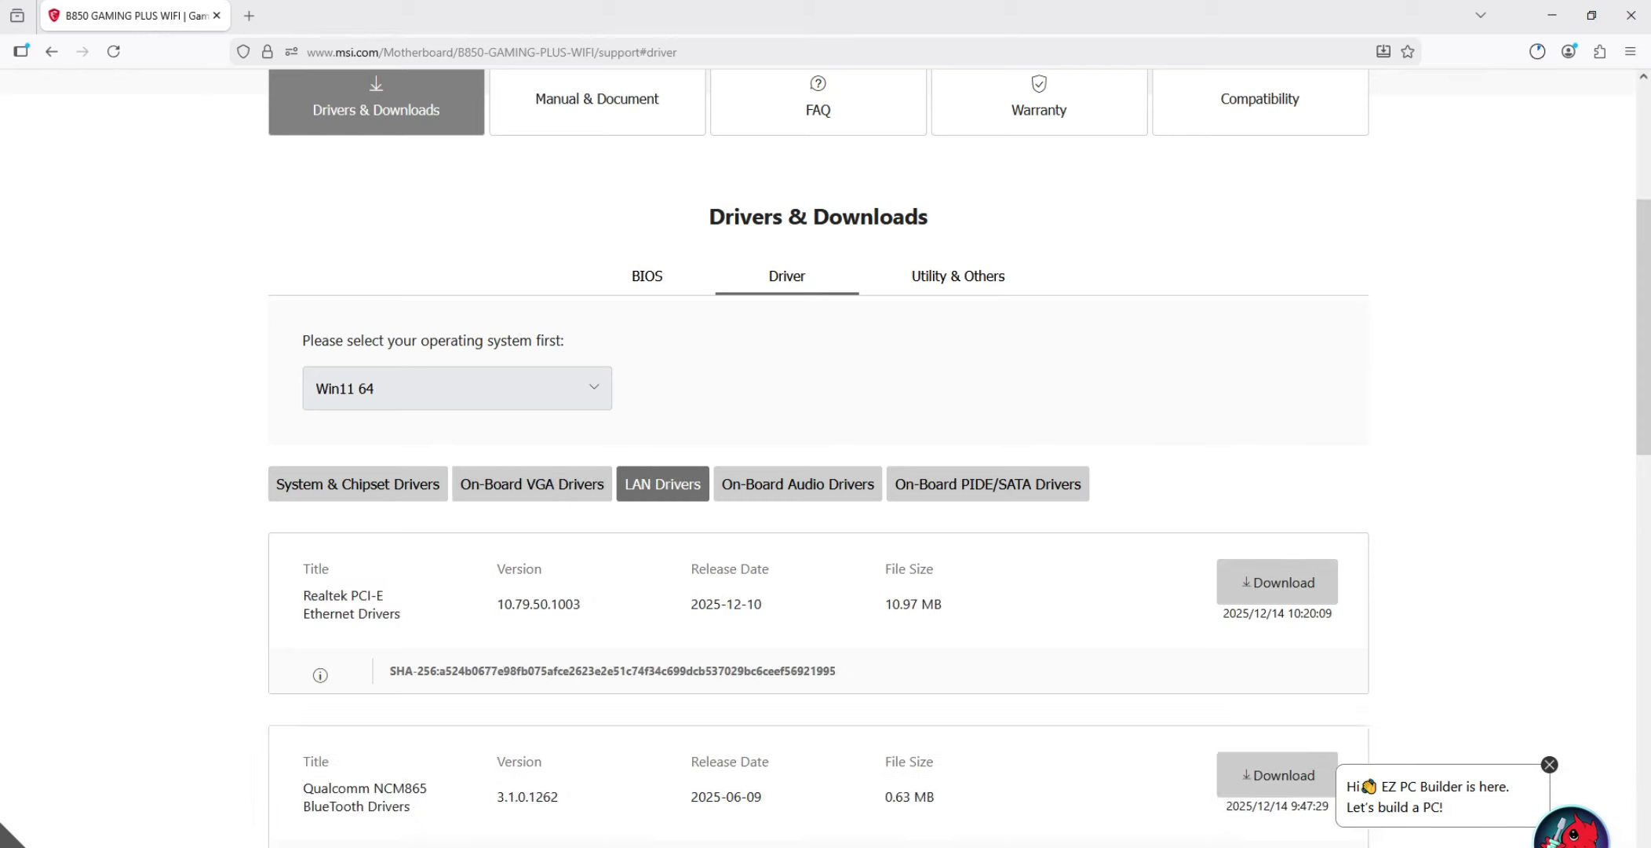
pyautogui.moveTo(304, 613); pyautogui.dragTo(401, 613)
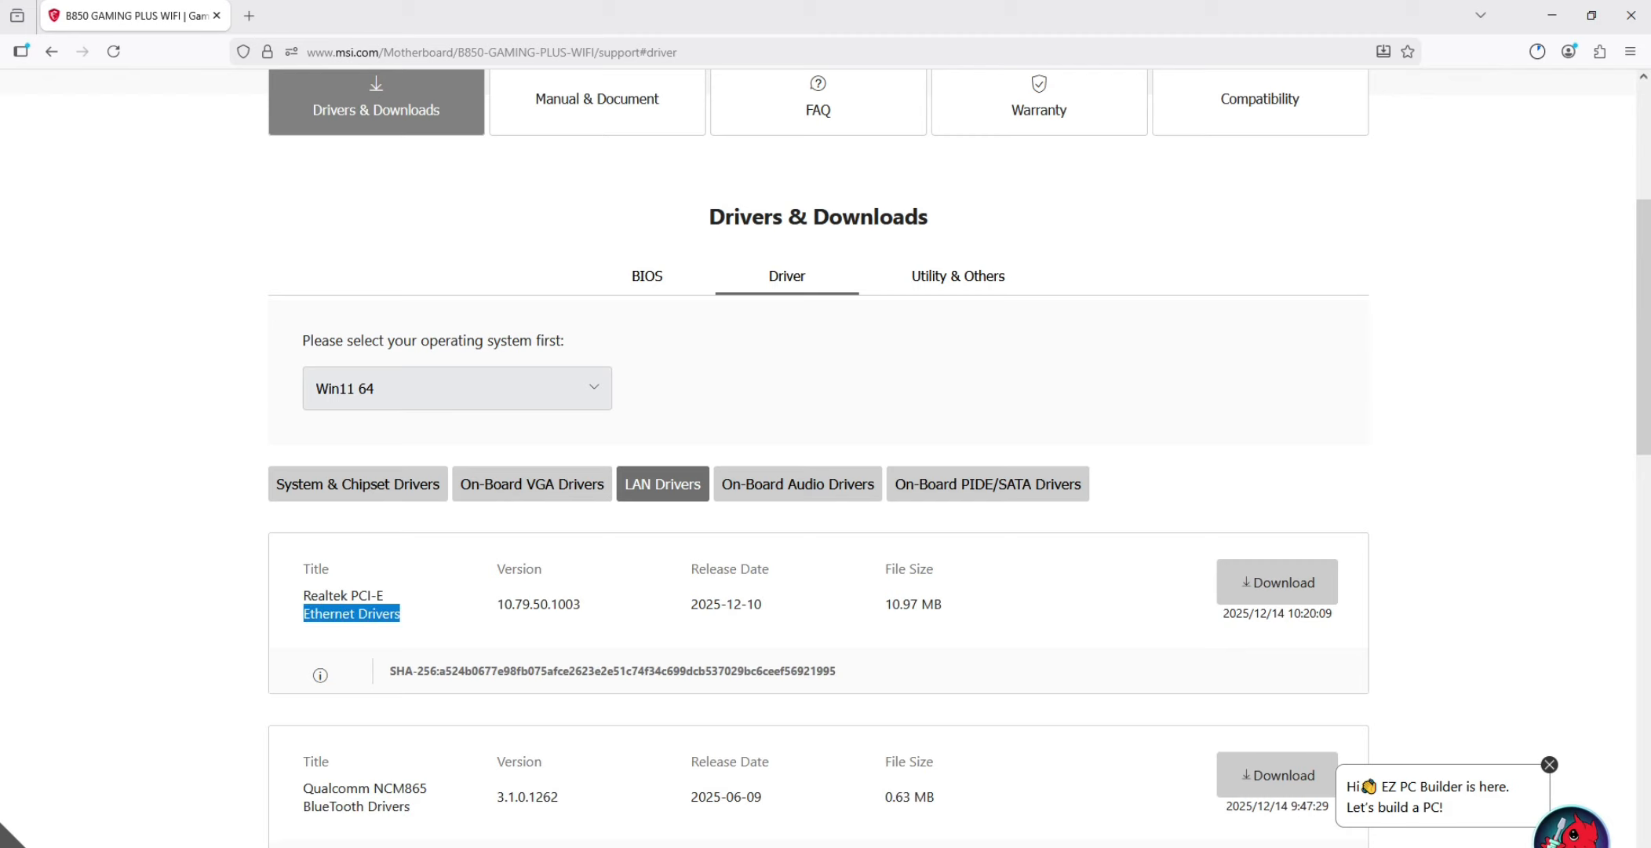
pyautogui.scroll(-2, 819, 456)
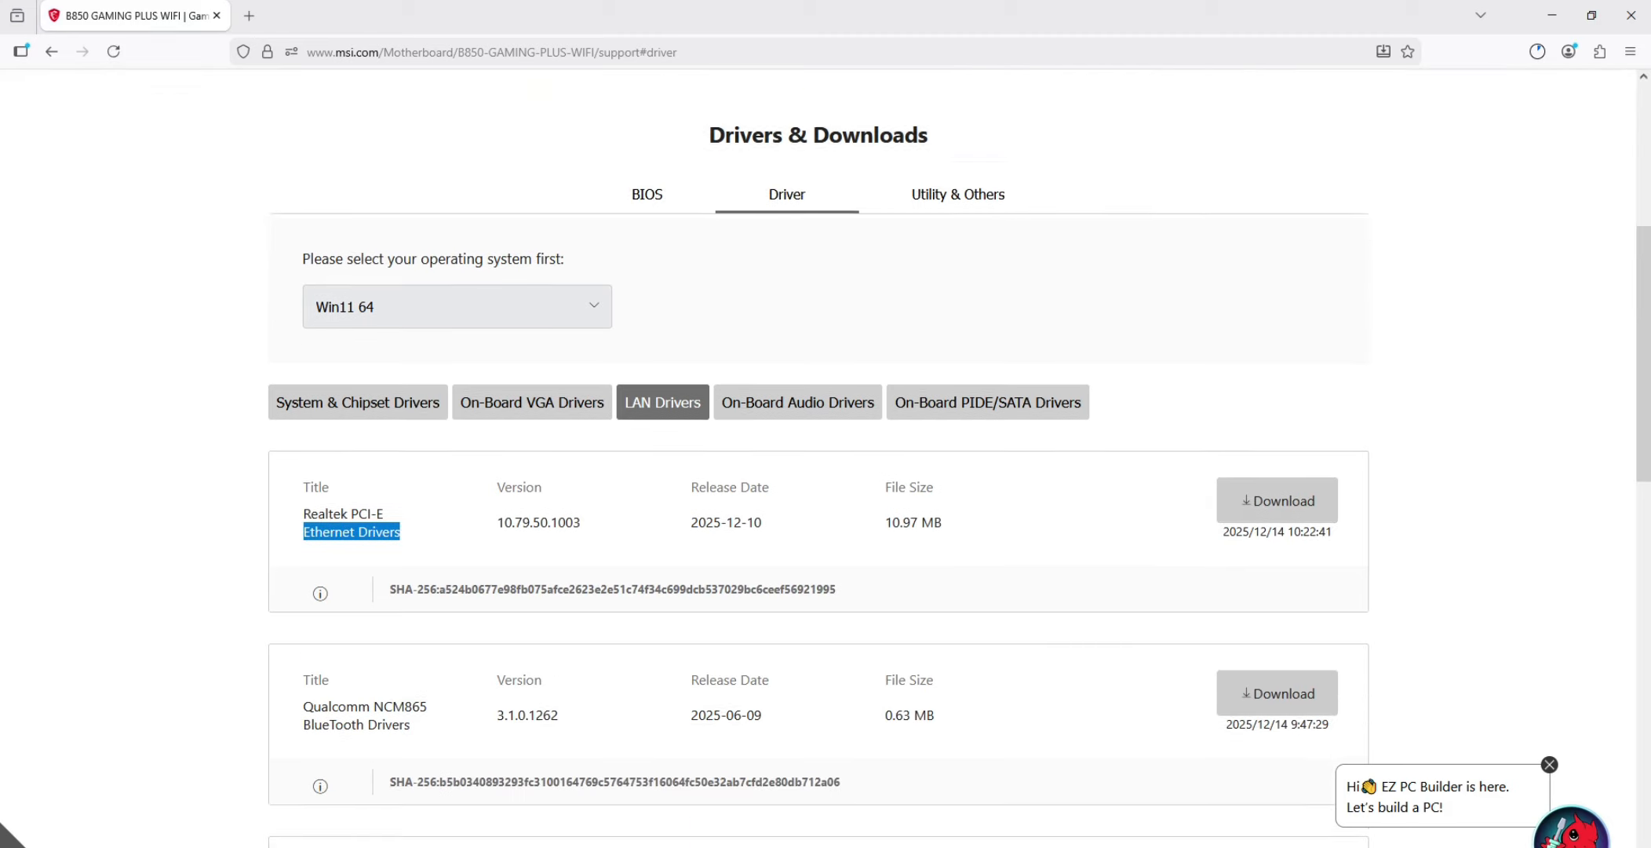
pyautogui.moveTo(304, 630); pyautogui.dragTo(409, 630)
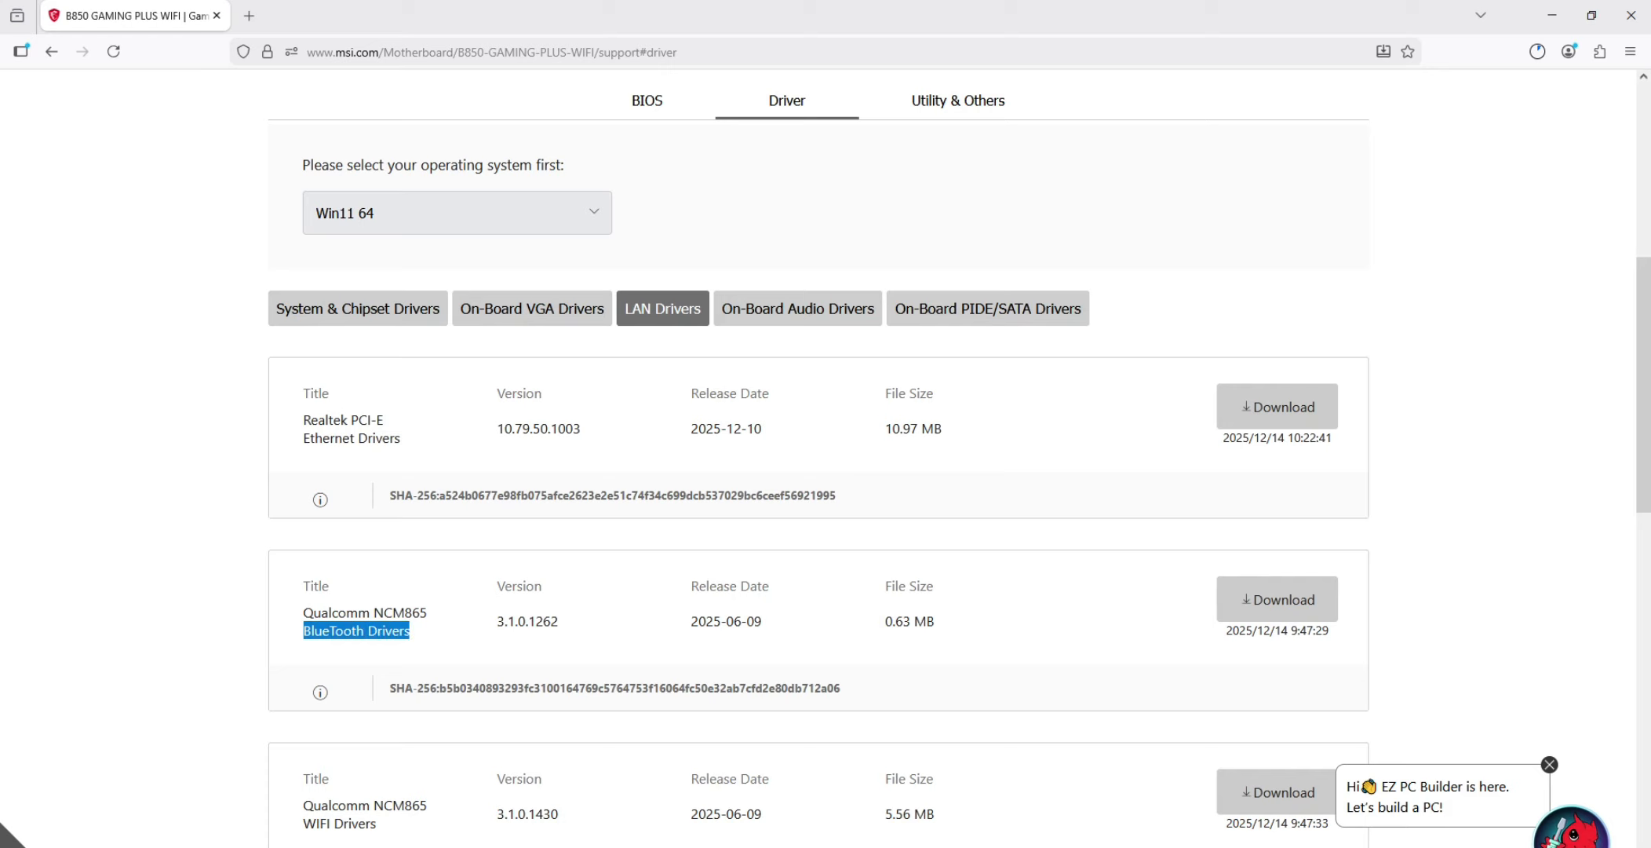
pyautogui.scroll(-2, 819, 456)
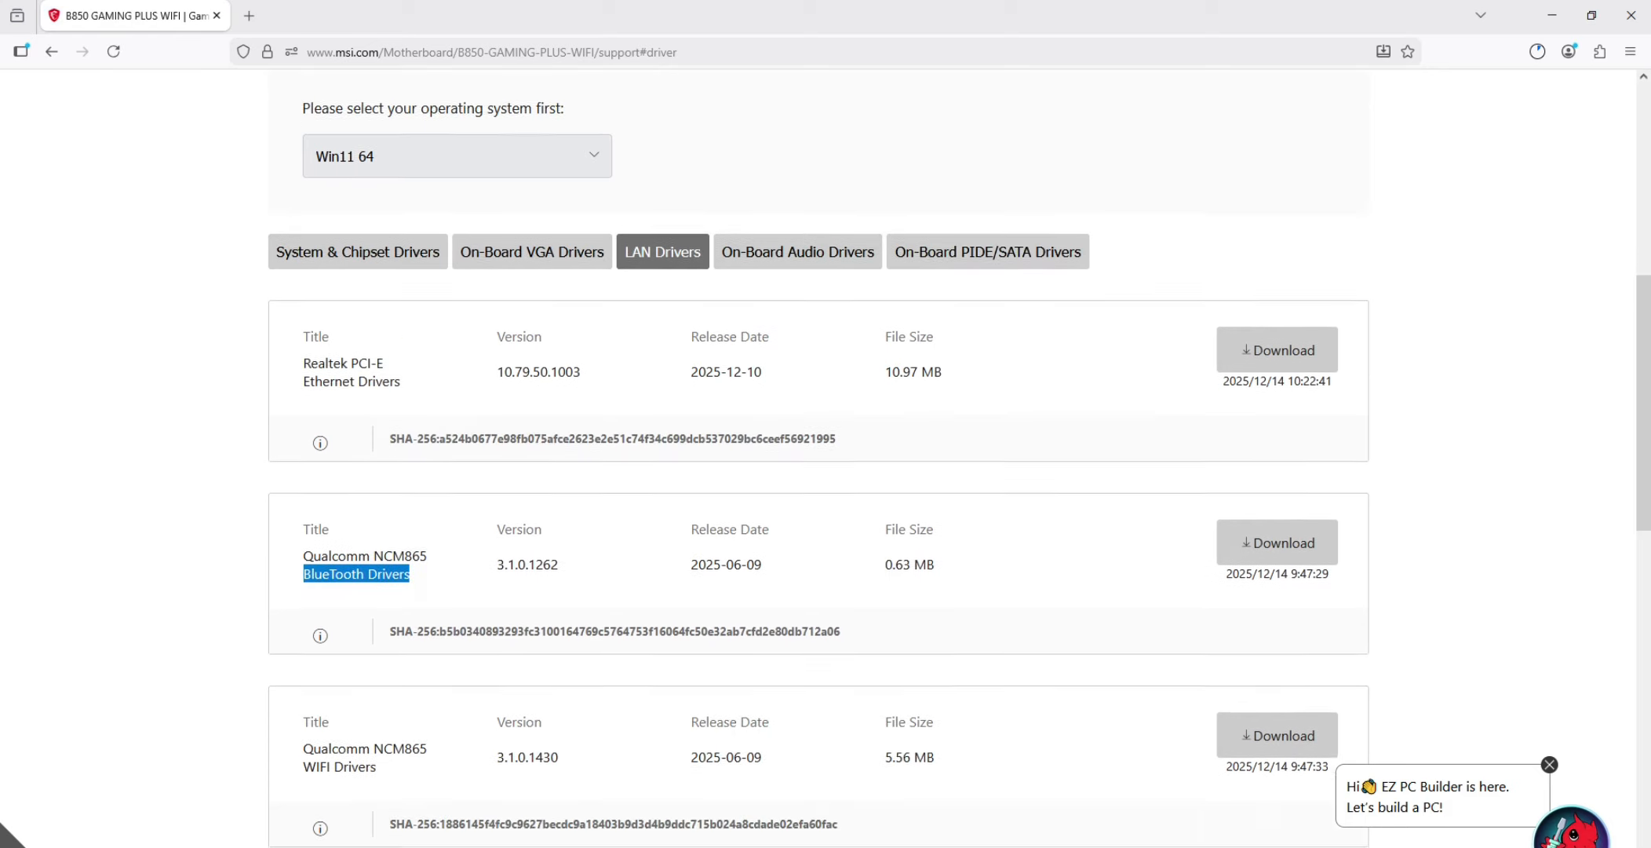
pyautogui.moveTo(303, 647); pyautogui.dragTo(376, 648)
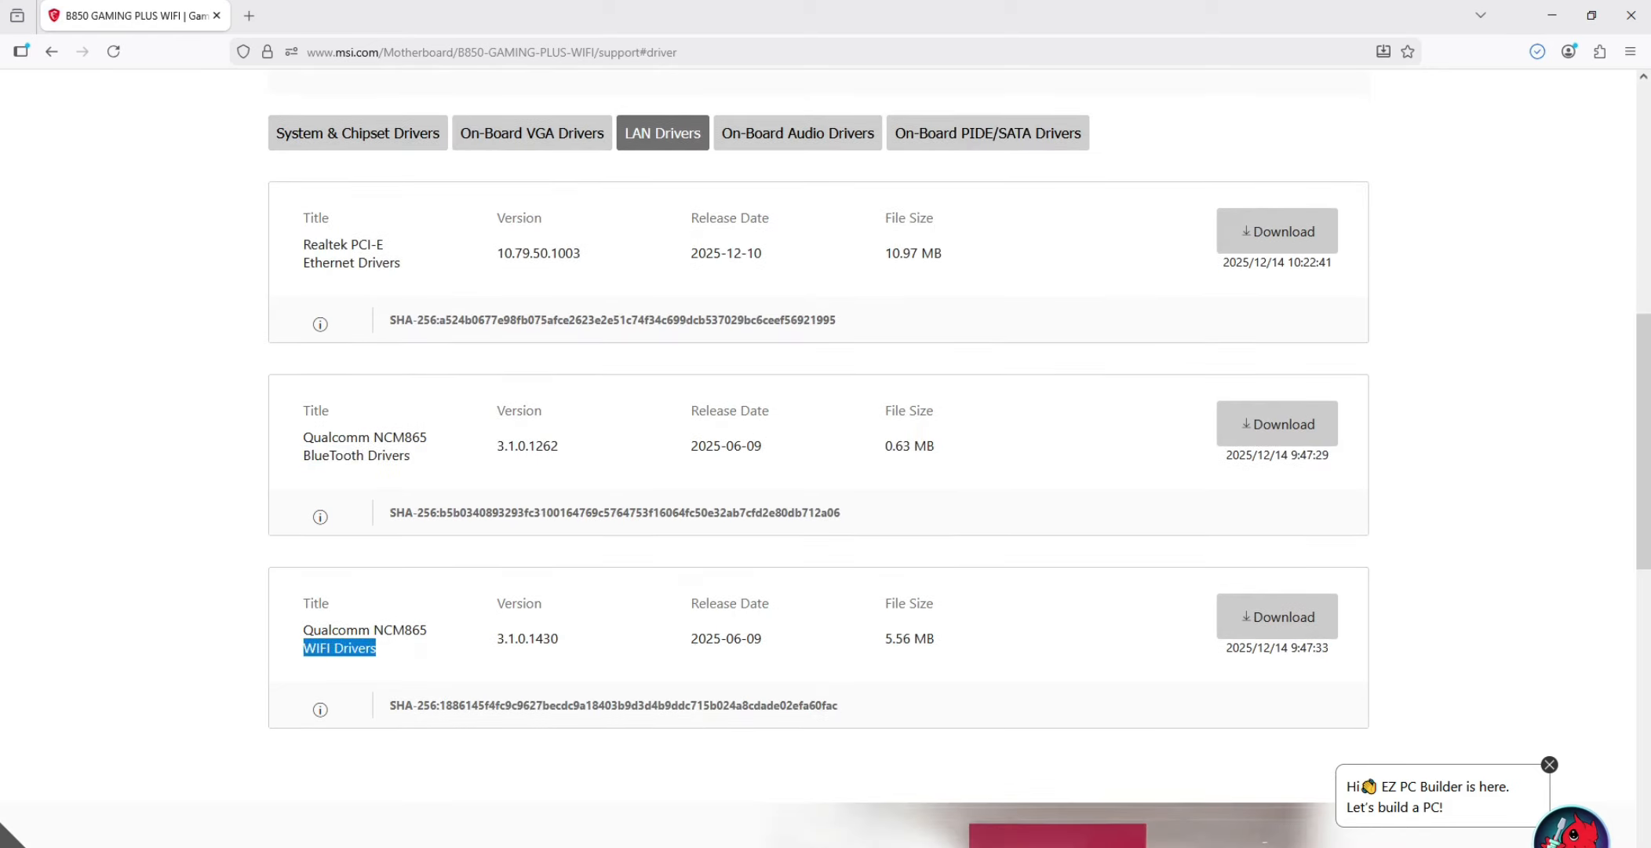
# Step: Download the Realtek HD Universal Driver from the on-board audio category
pyautogui.click(798, 133)
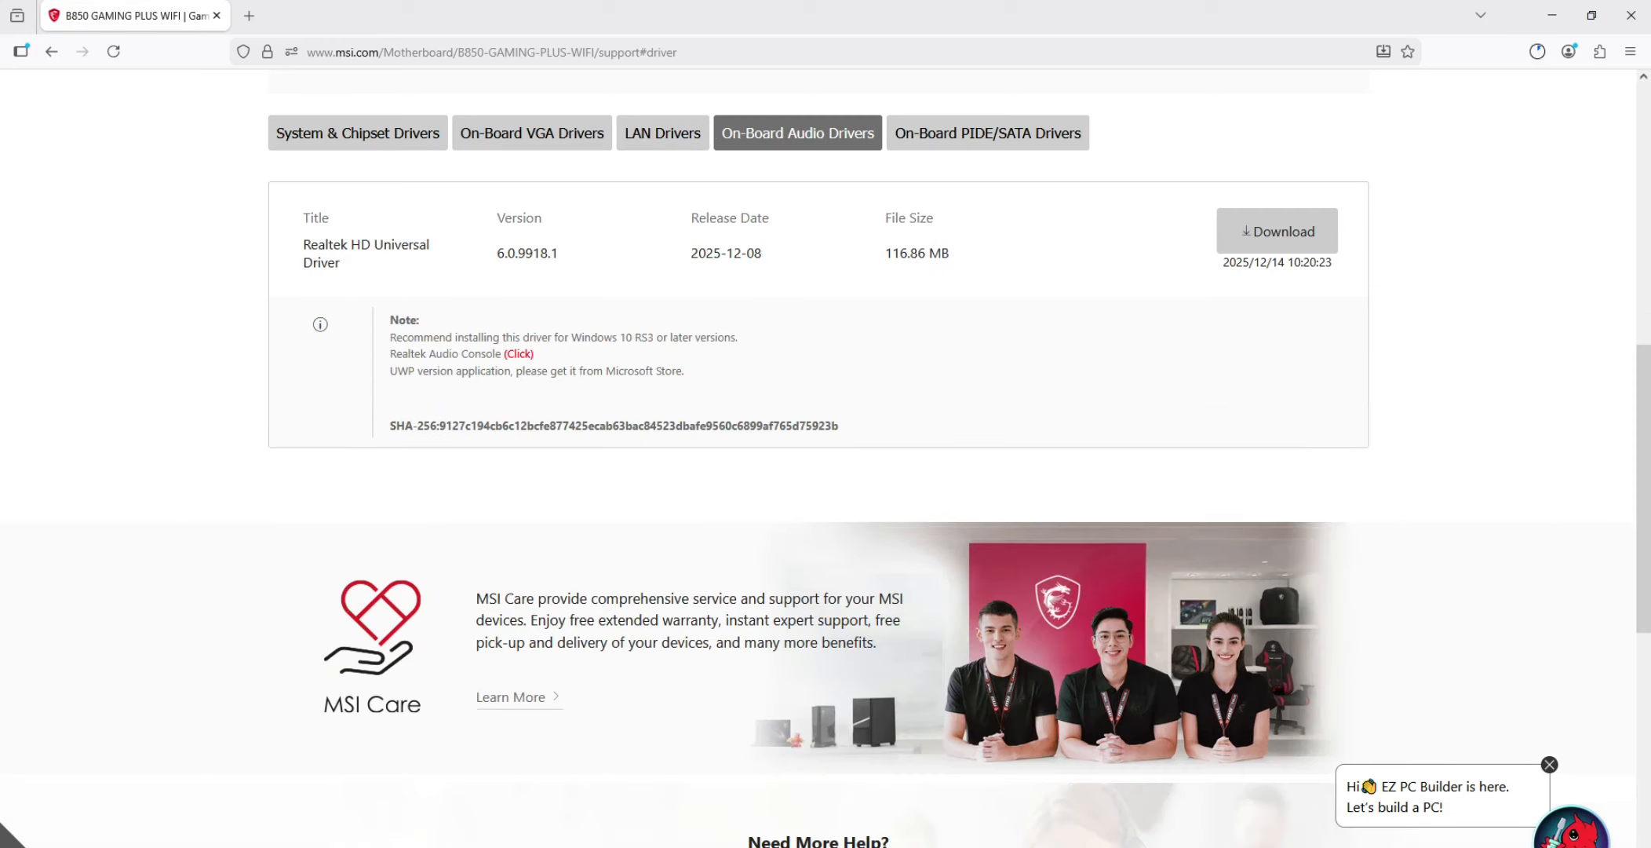
pyautogui.moveTo(375, 244); pyautogui.dragTo(340, 262)
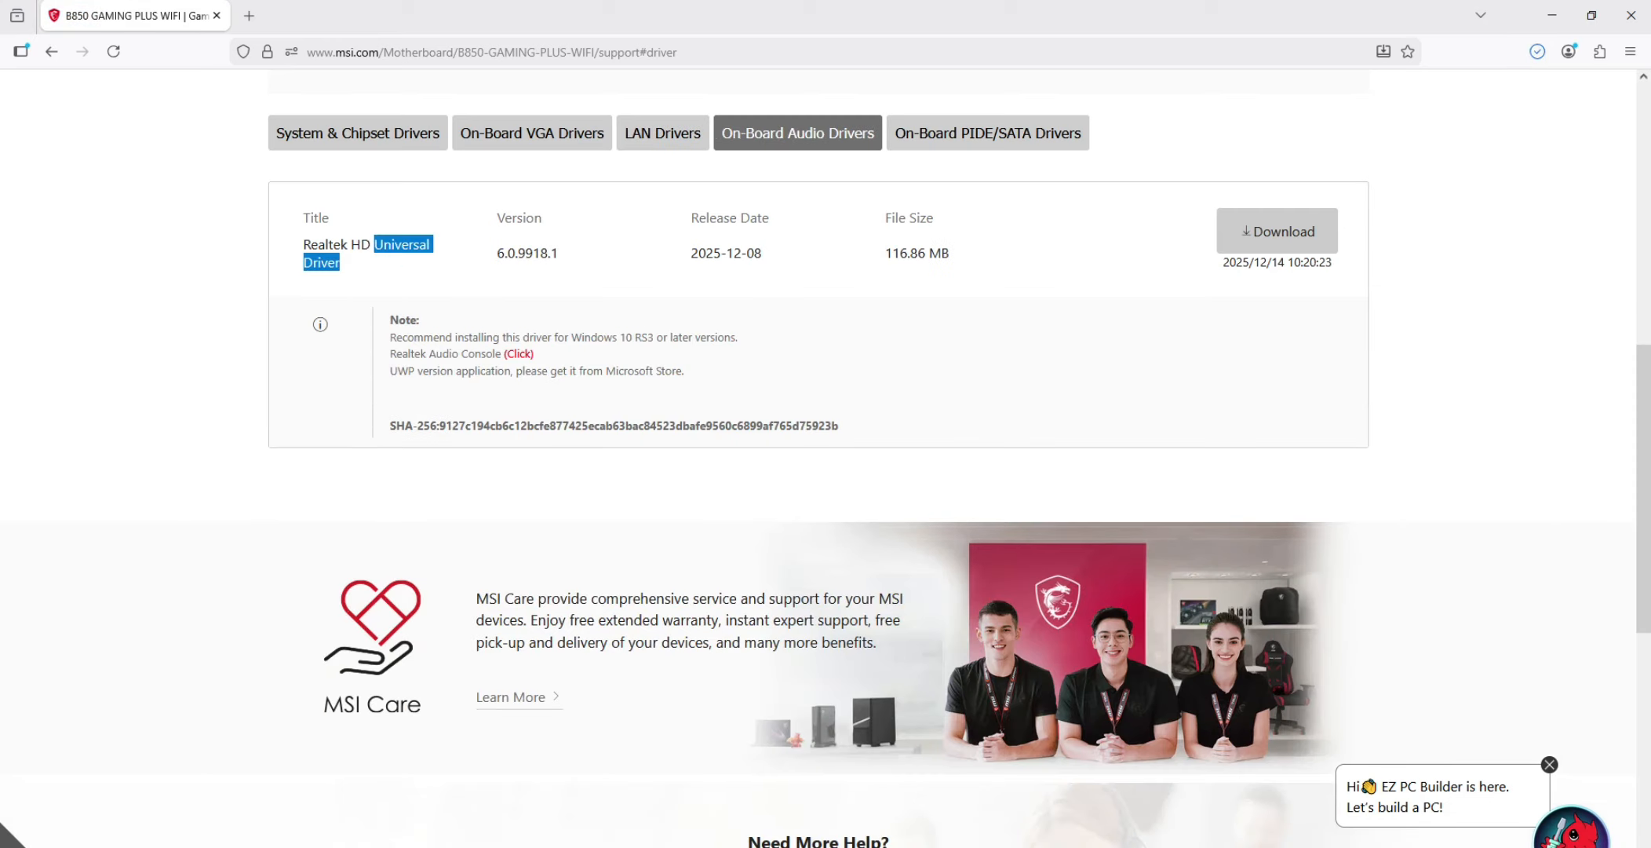
pyautogui.click(1277, 231)
# Step: Show the browser's full list of downloaded files
pyautogui.click(1537, 51)
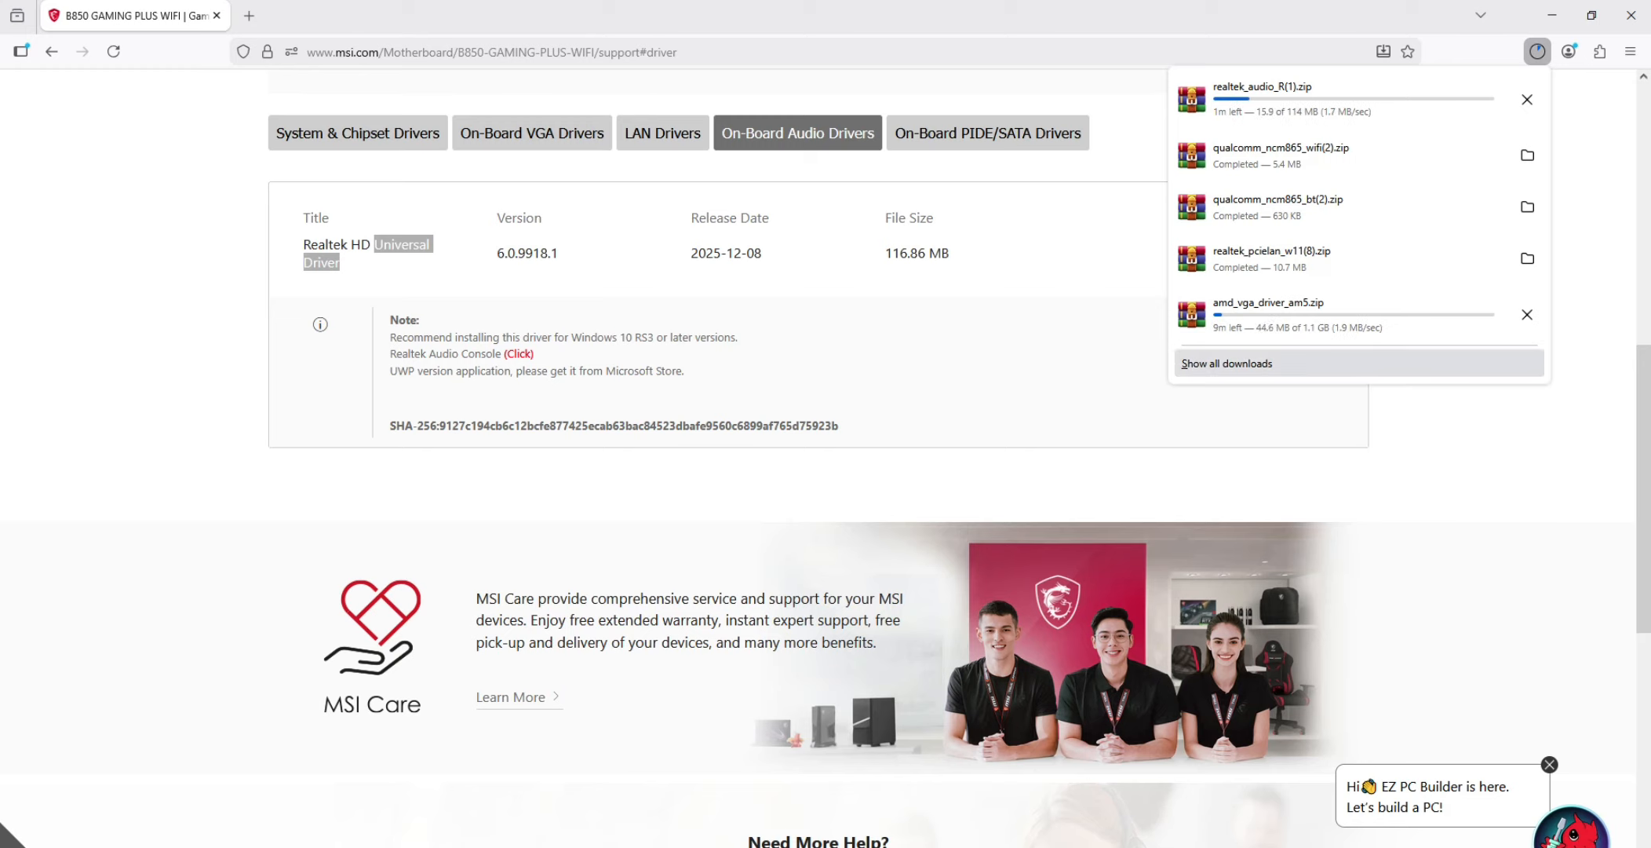
pyautogui.click(1226, 363)
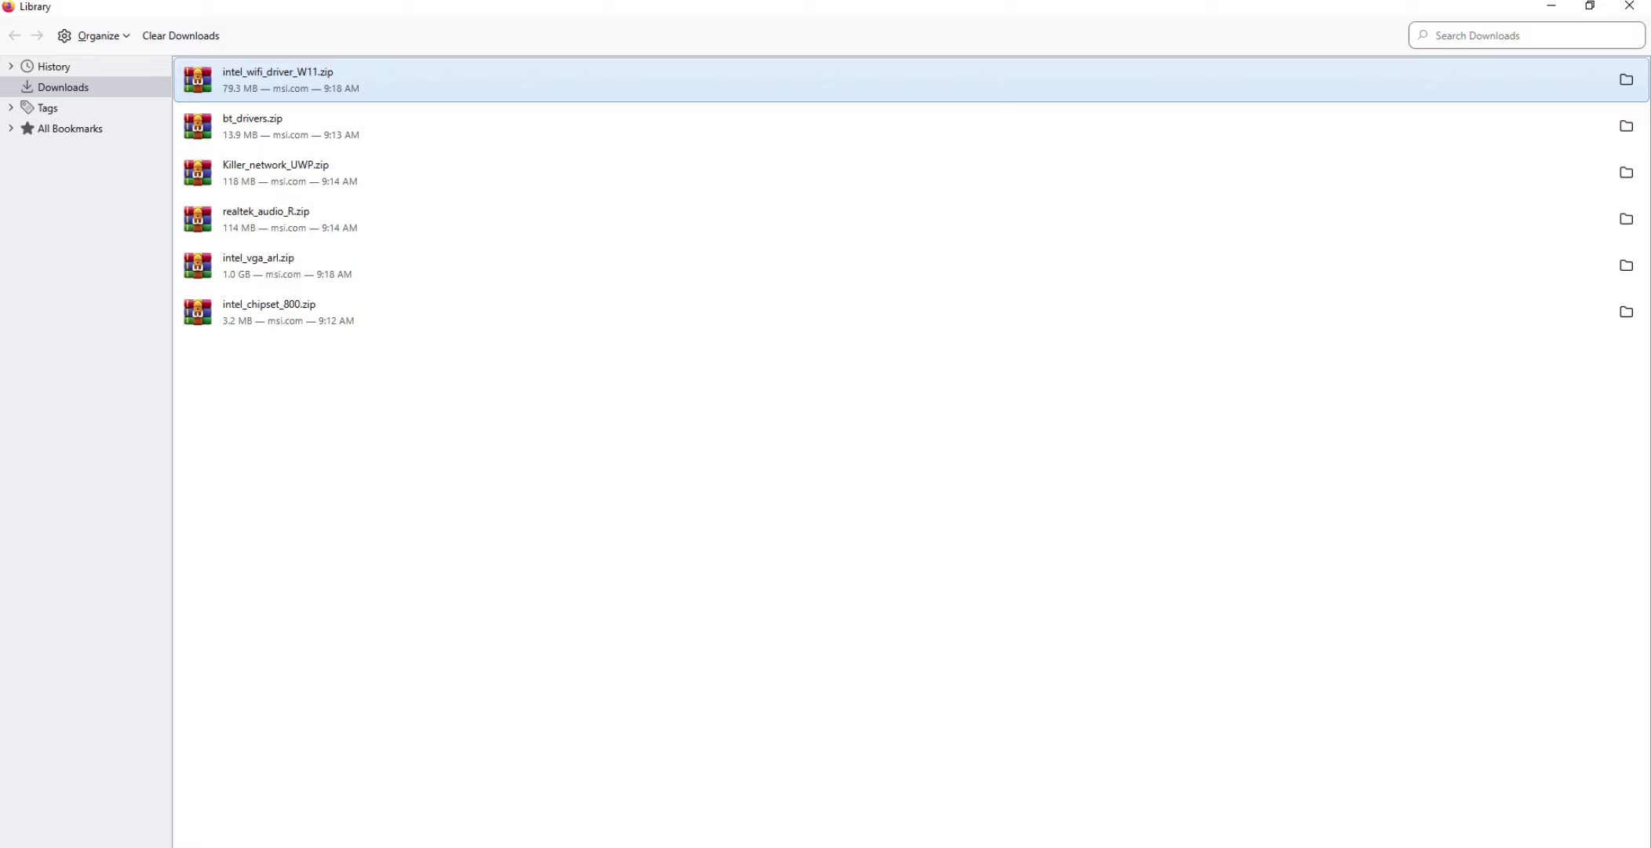
pyautogui.click(910, 550)
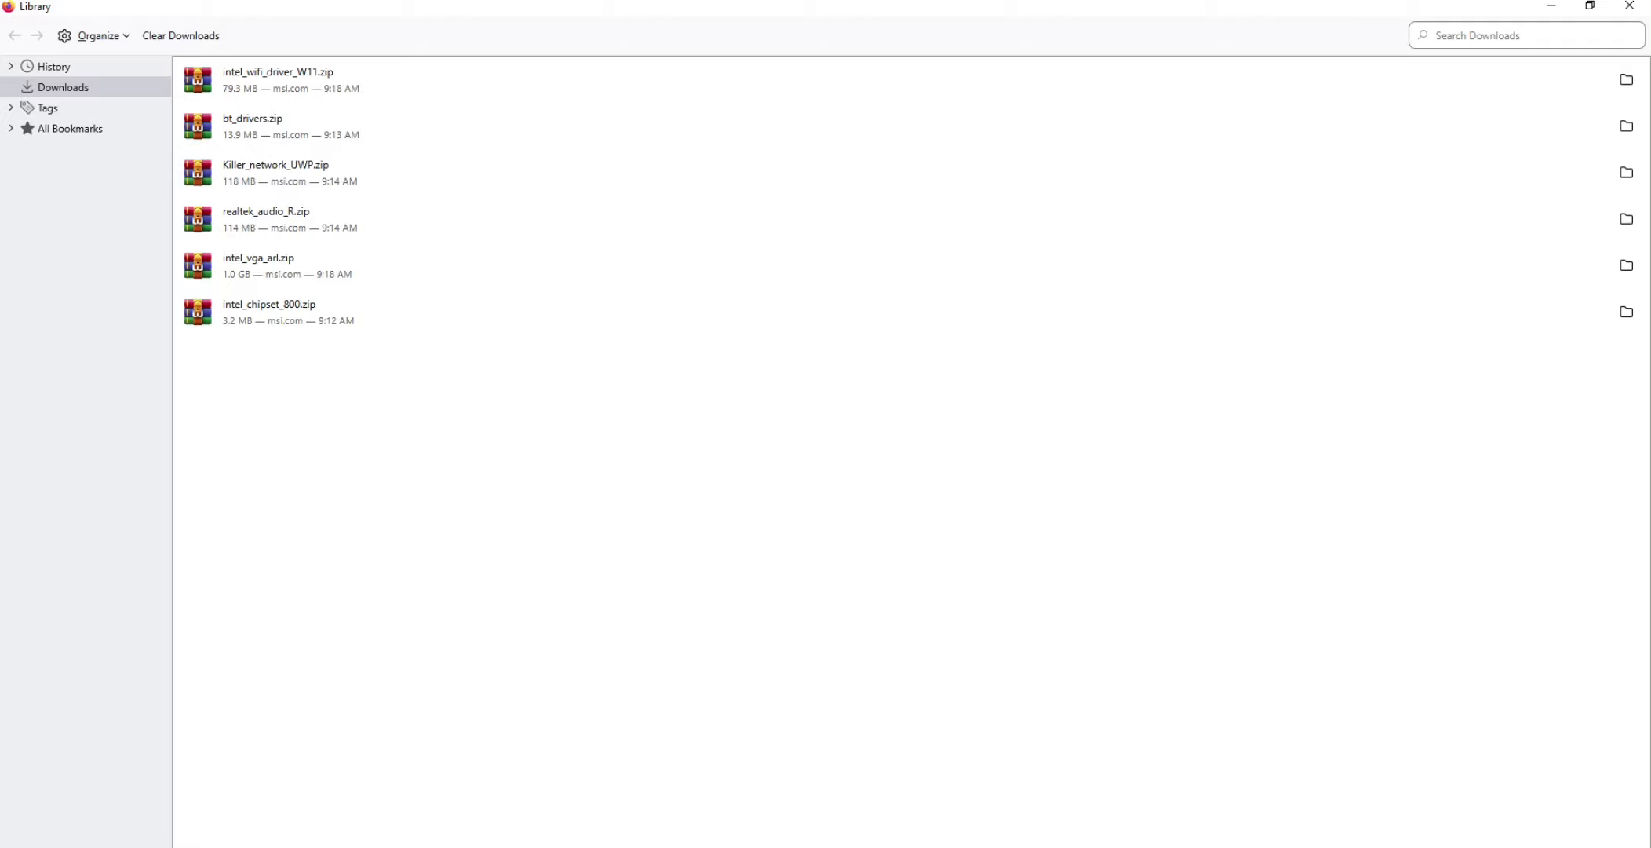
# Step: Open the downloaded intel_wifi_driver_W11.zip, dismiss the trial notice and browse to Intel WIFI Driver_23.40.0.4\UWD\Win64\Installer
pyautogui.click(278, 79)
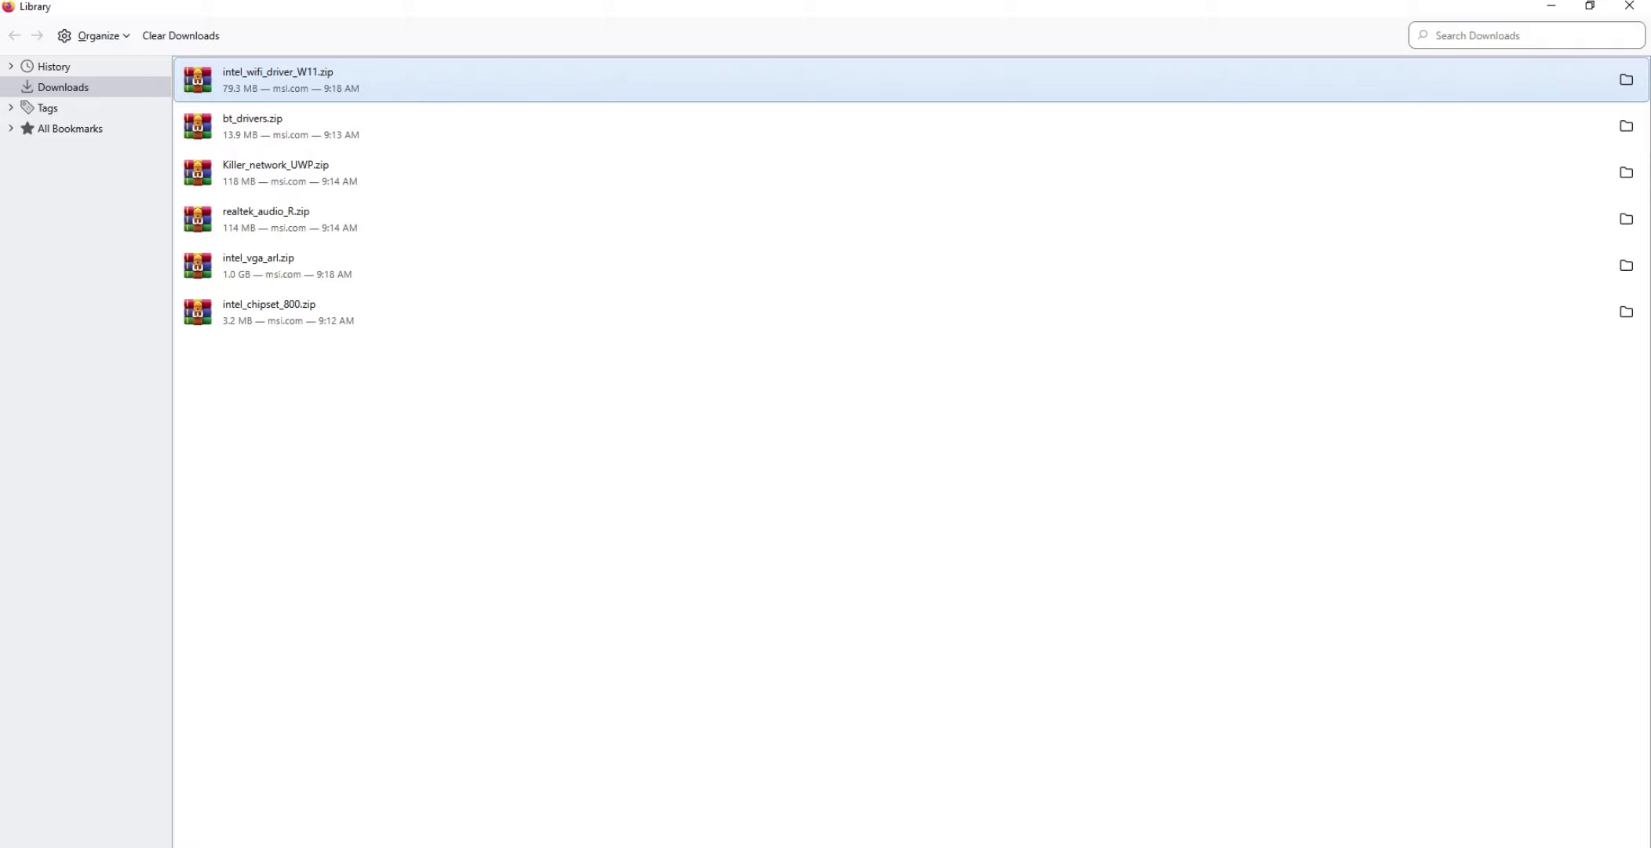
pyautogui.doubleClick(278, 80)
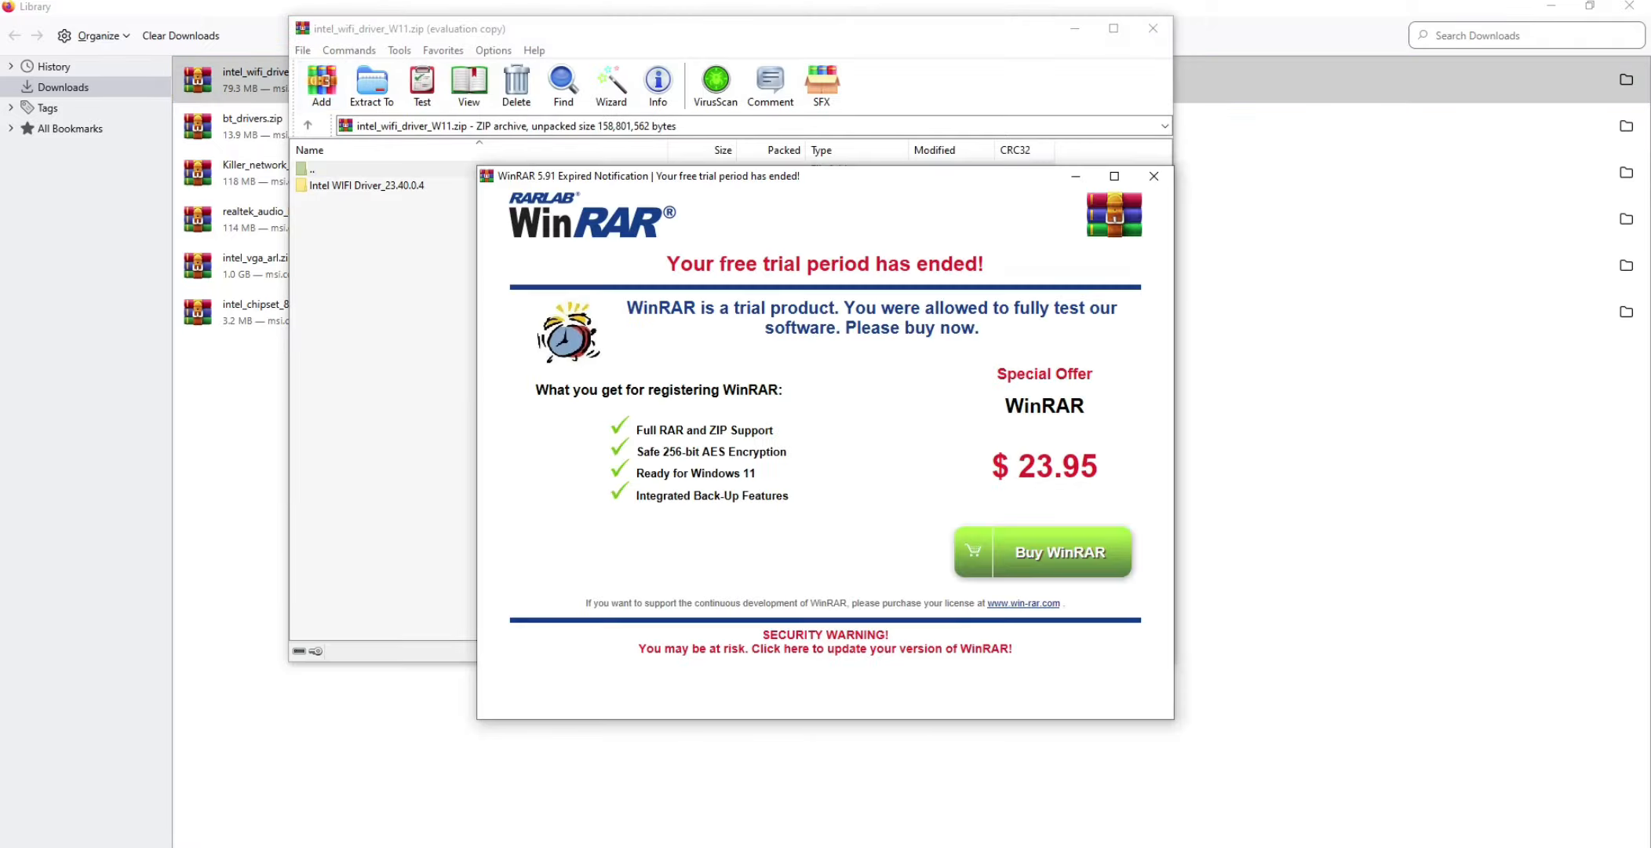
pyautogui.click(1154, 177)
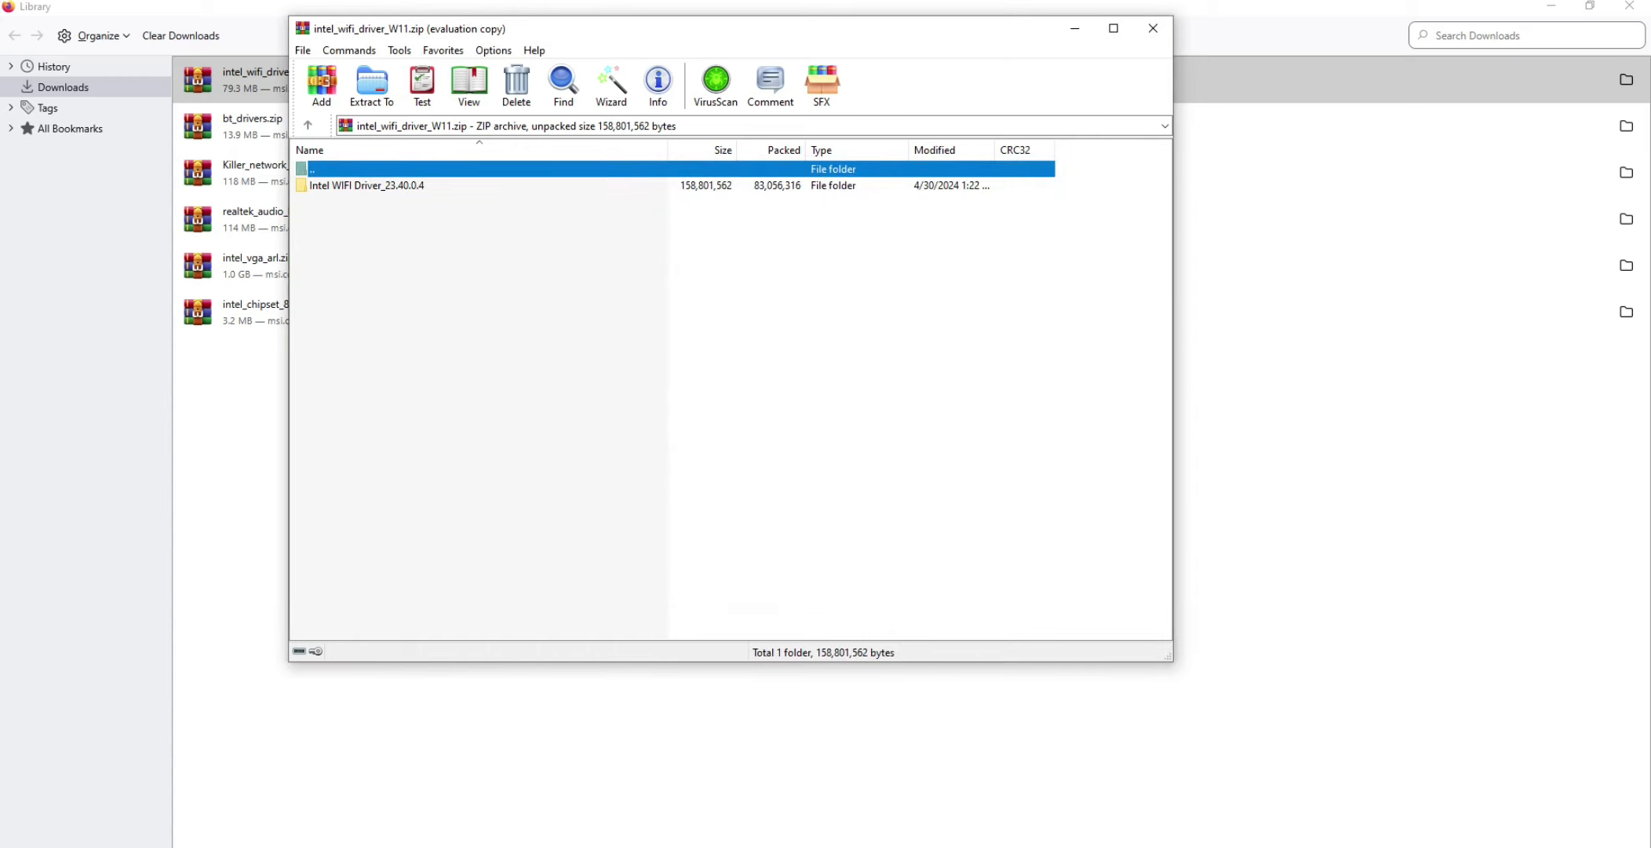
pyautogui.click(367, 185)
pyautogui.press('Return')
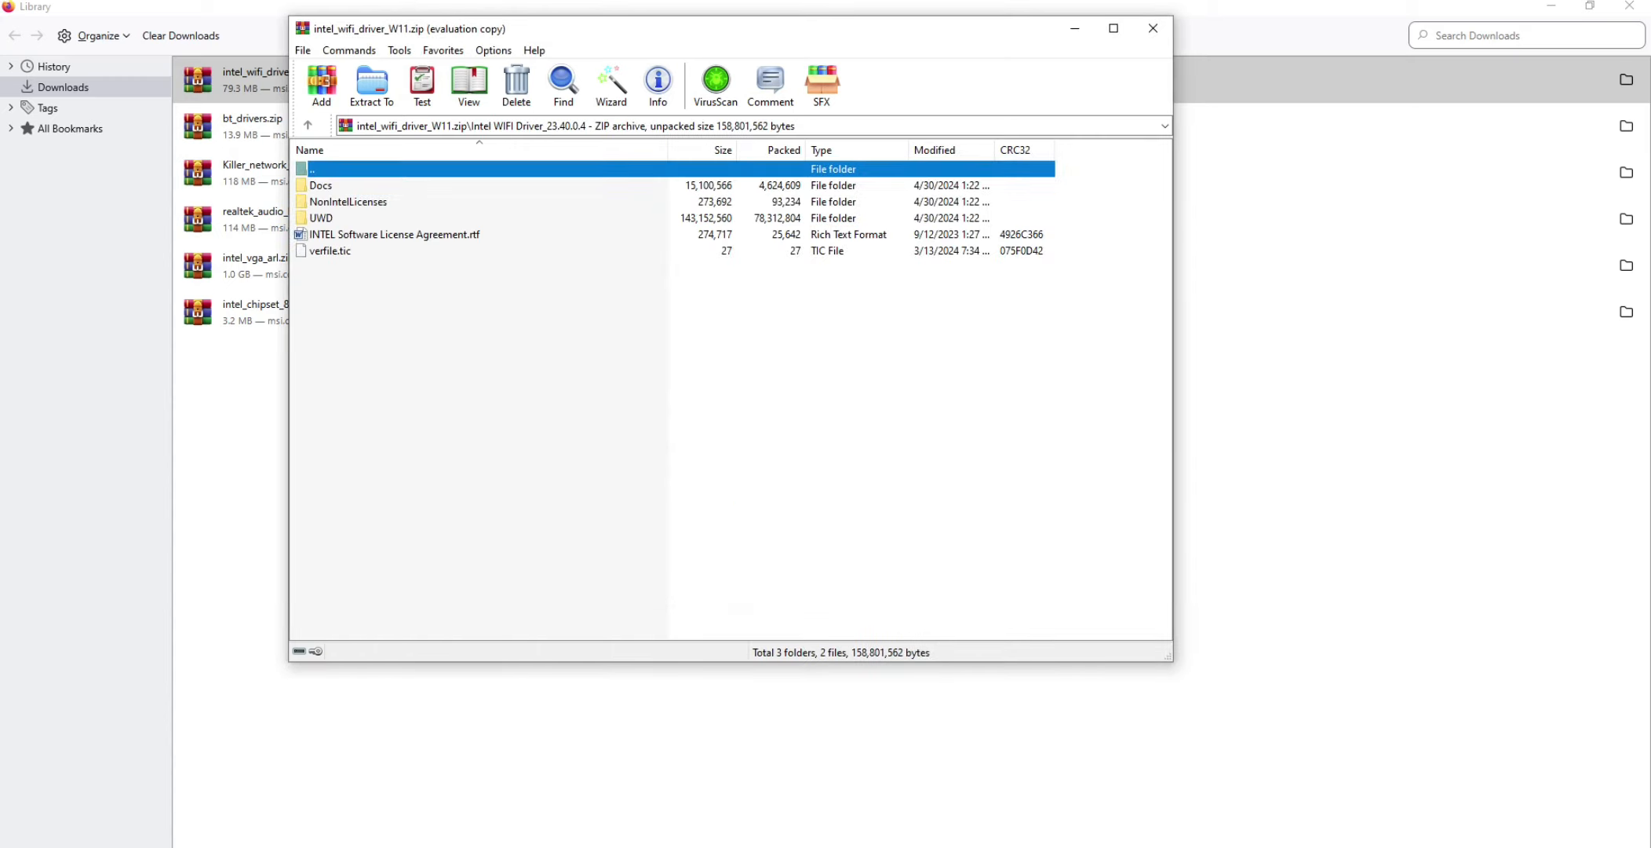
pyautogui.click(321, 218)
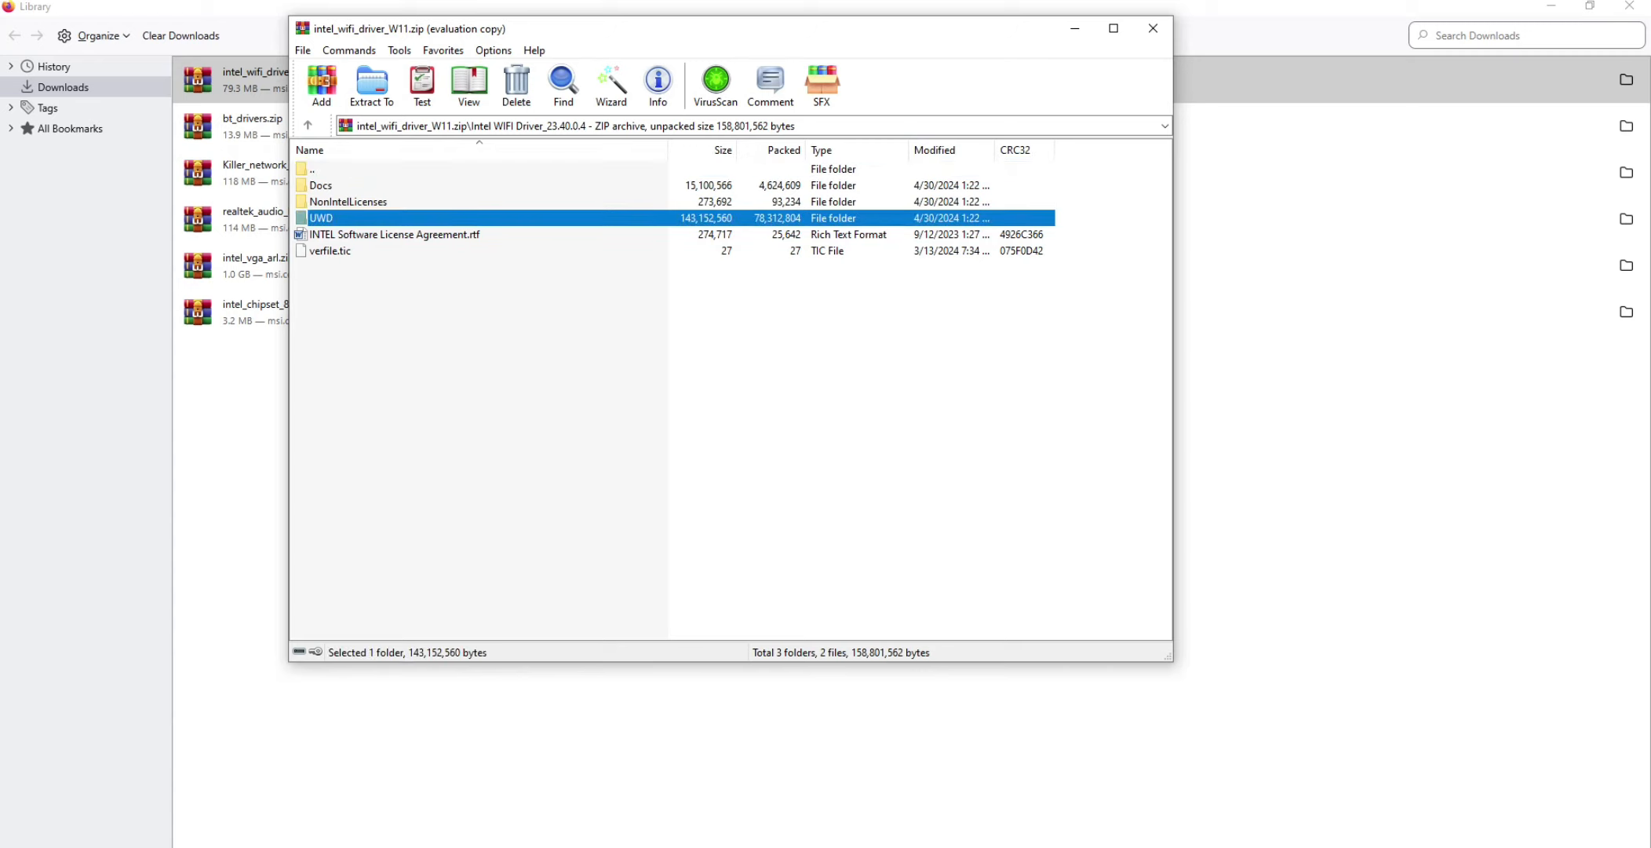
pyautogui.press('Return')
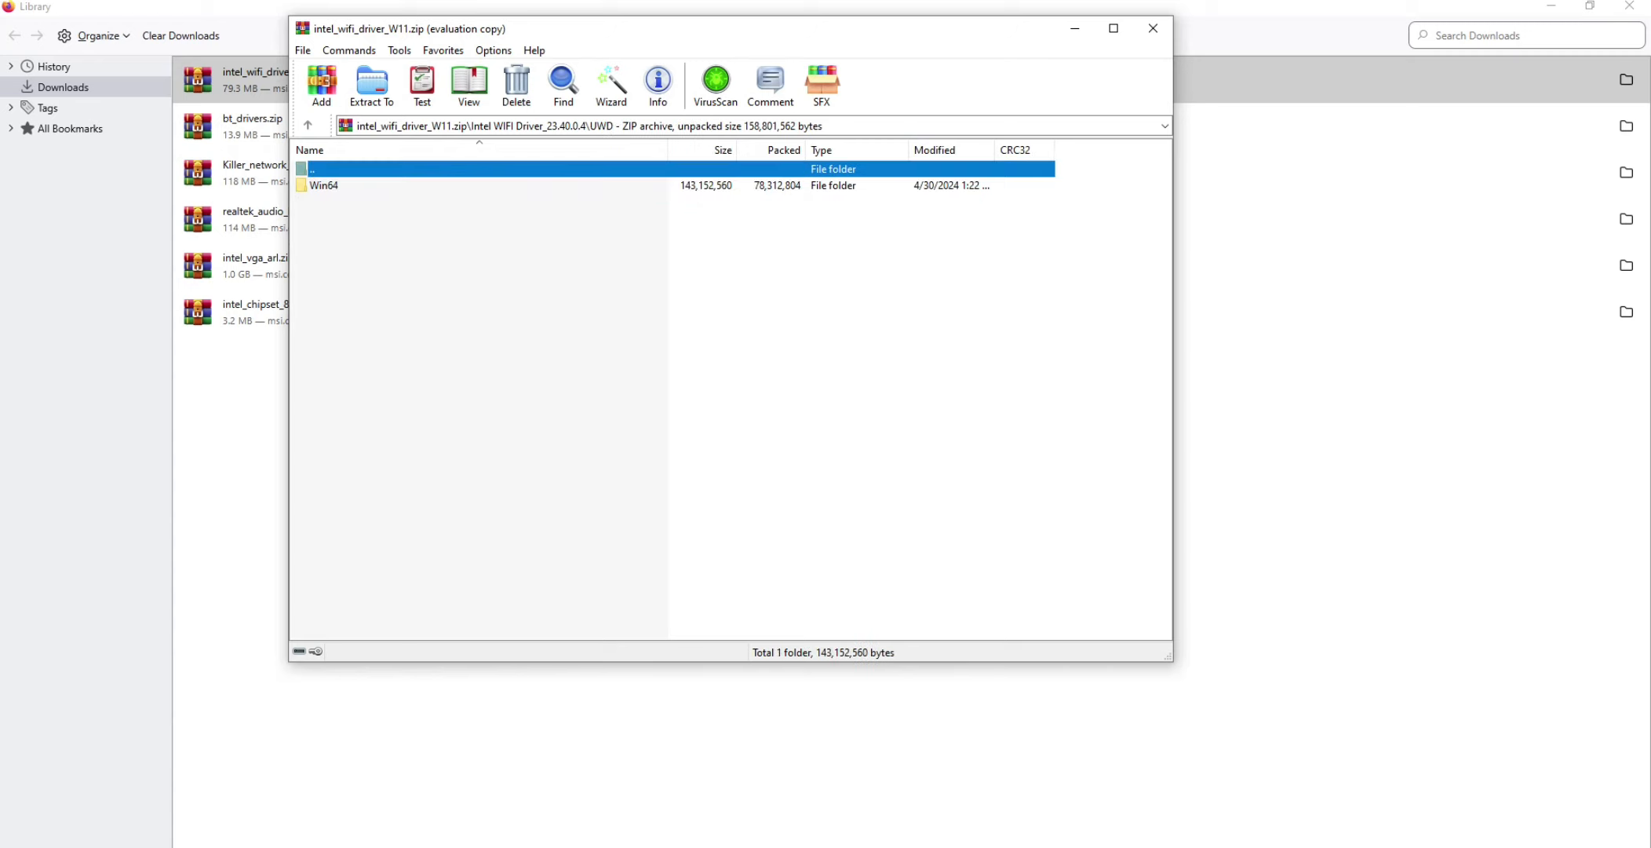
pyautogui.doubleClick(324, 186)
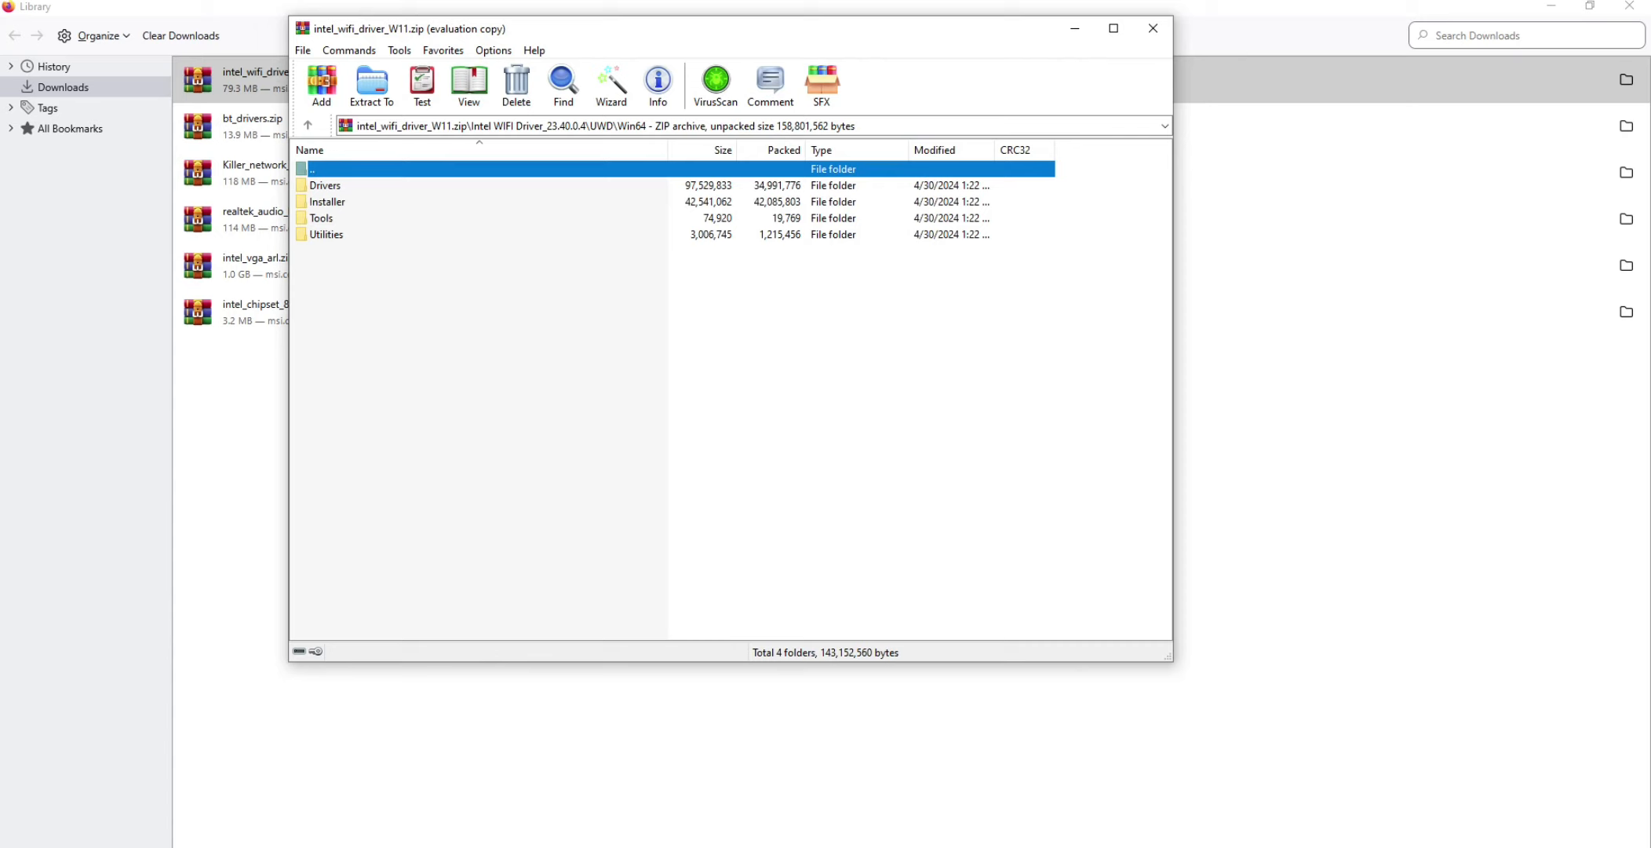
pyautogui.doubleClick(327, 202)
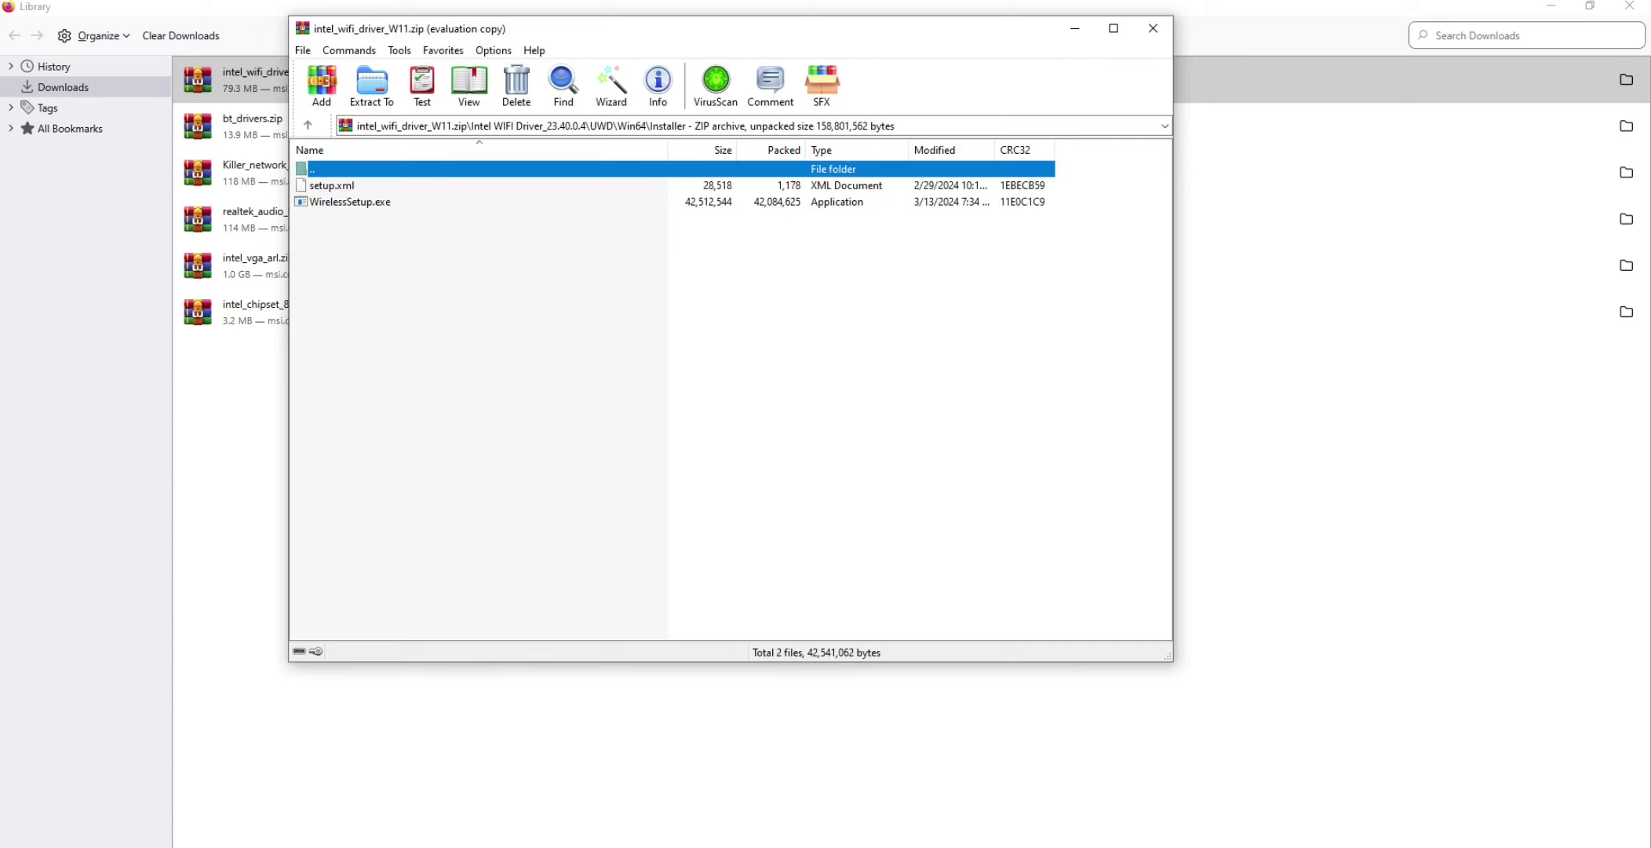
# Step: Run WirelessSetup.exe, accept the license terms and complete the Intel PROSet/Wireless Wi-Fi Software installation
pyautogui.click(350, 202)
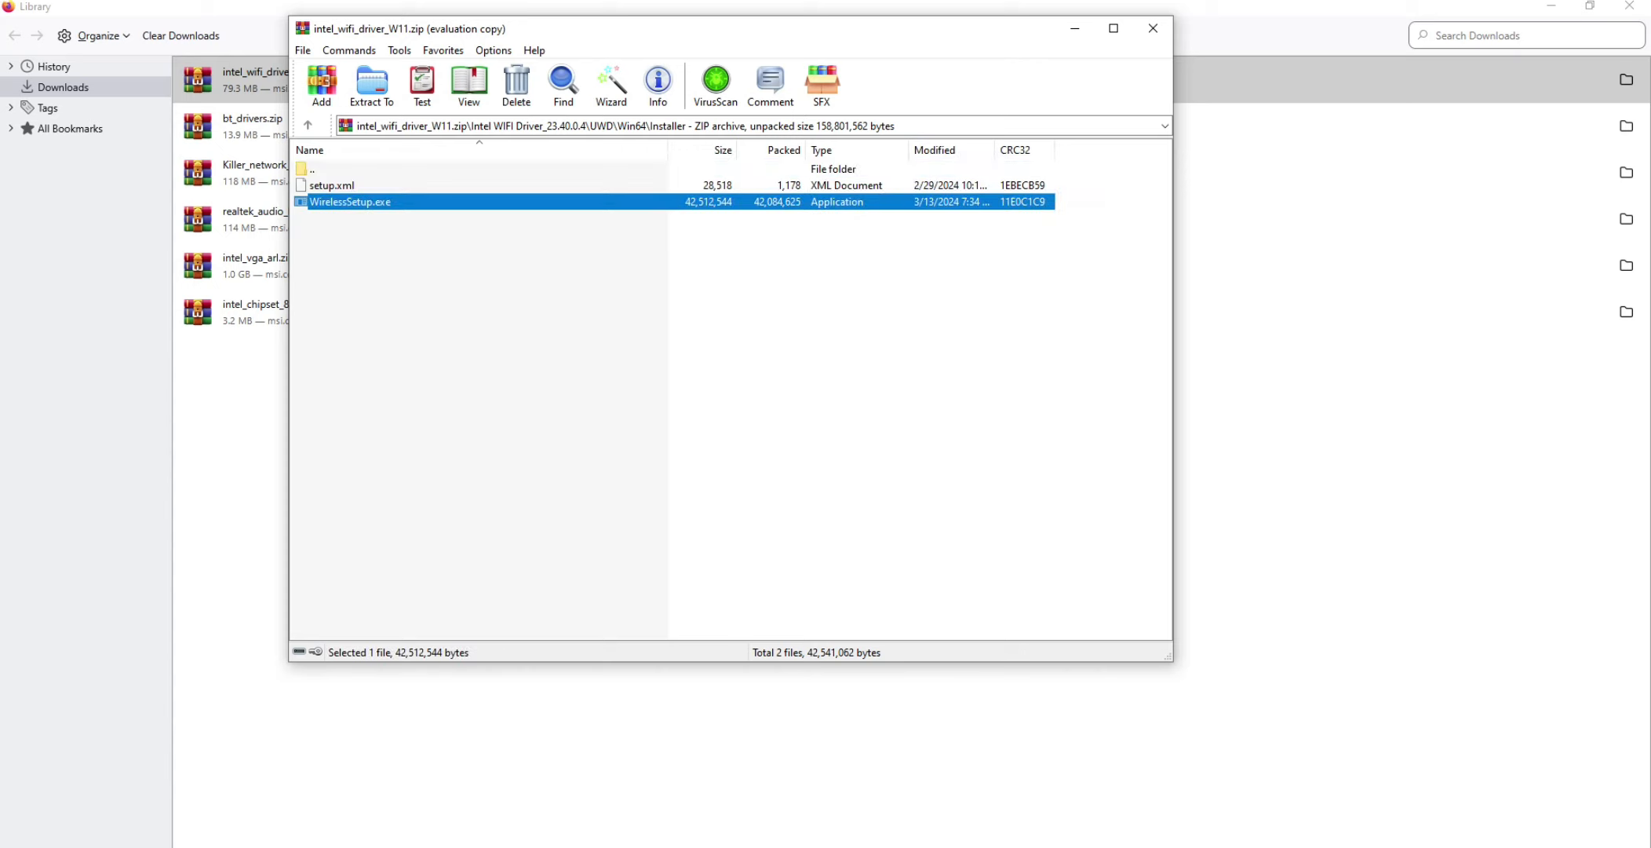
pyautogui.doubleClick(350, 201)
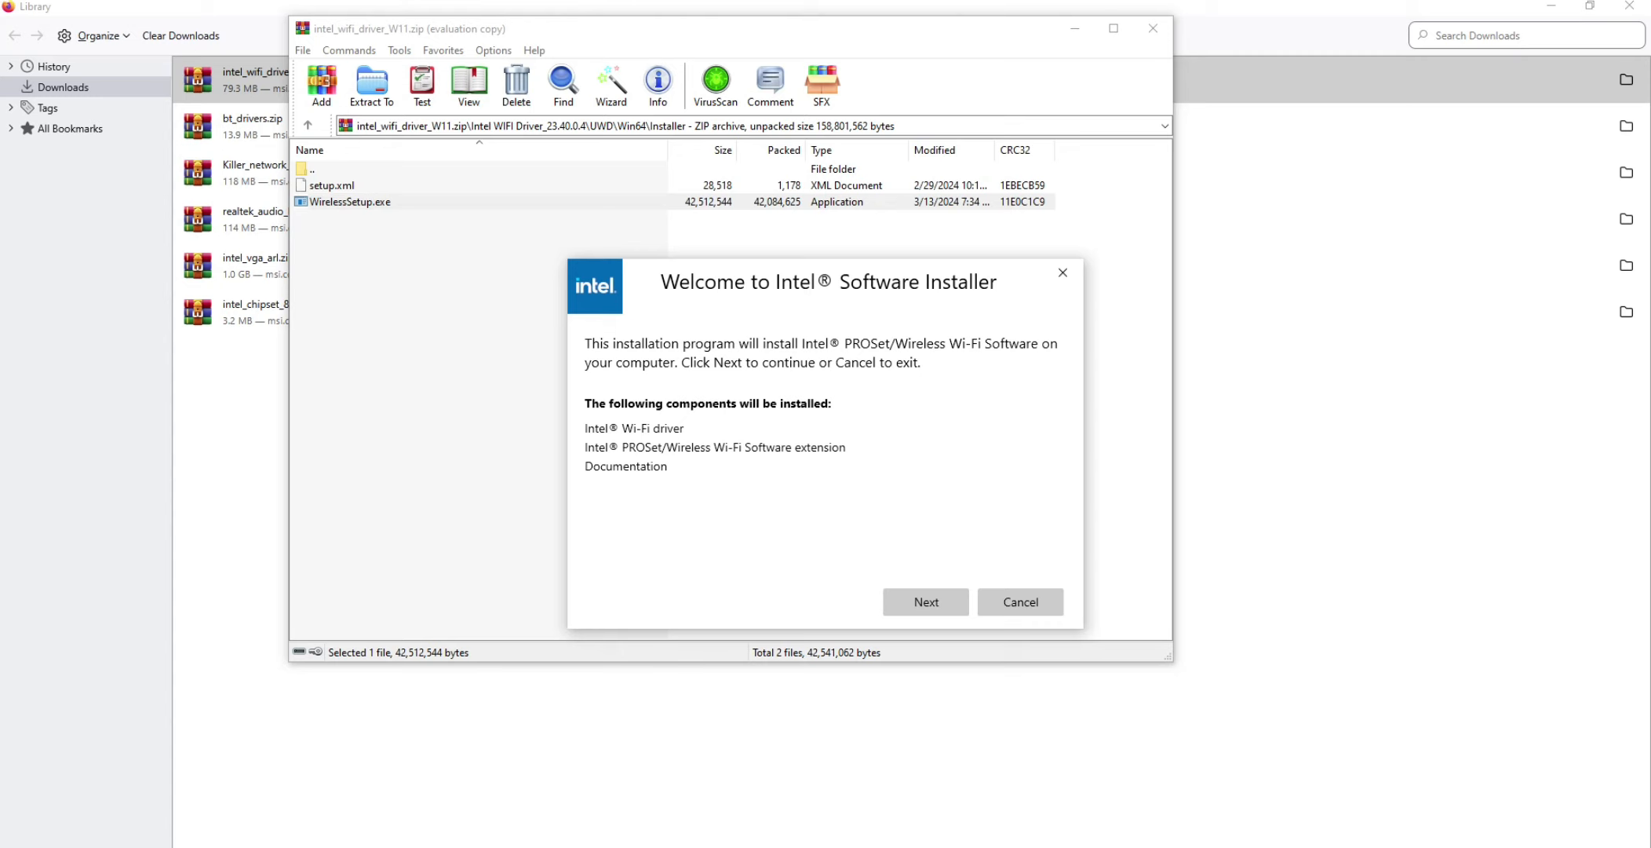
pyautogui.click(926, 601)
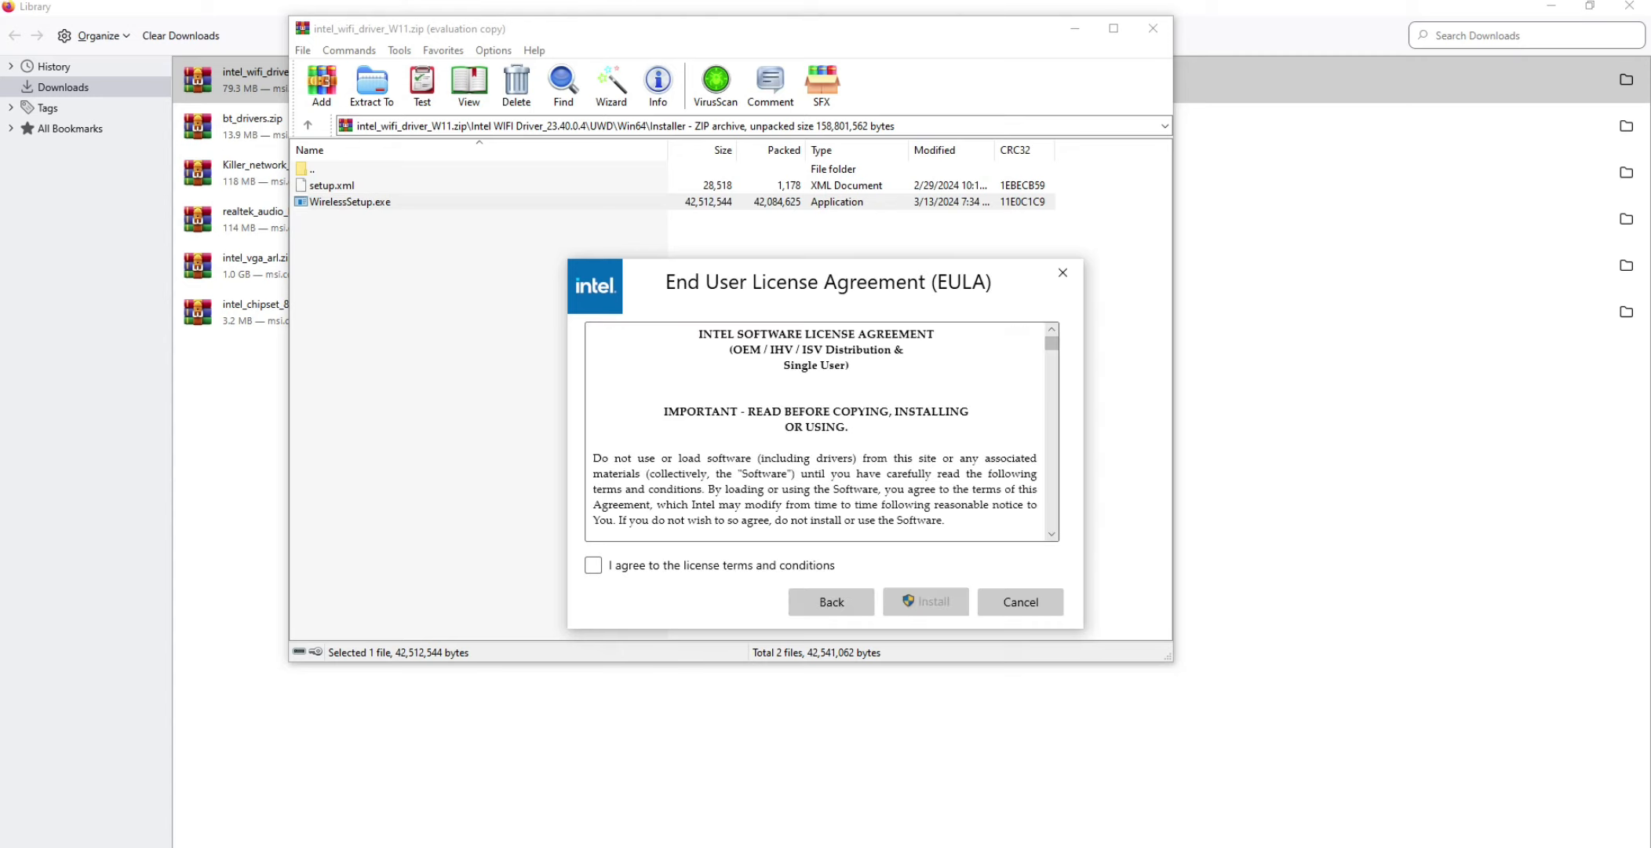
pyautogui.click(593, 565)
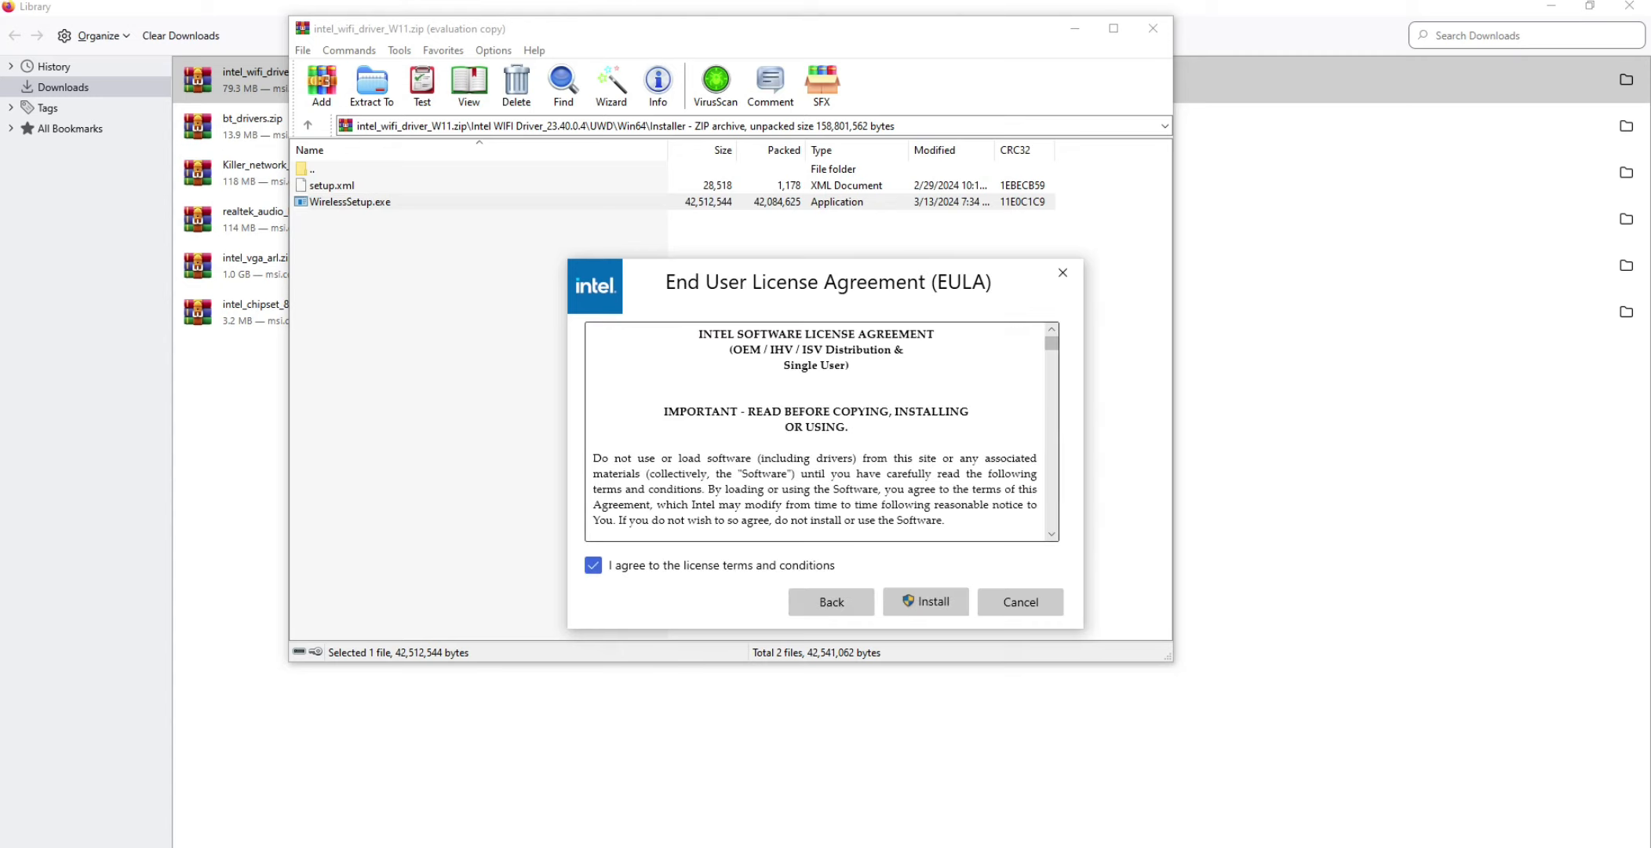
pyautogui.click(926, 601)
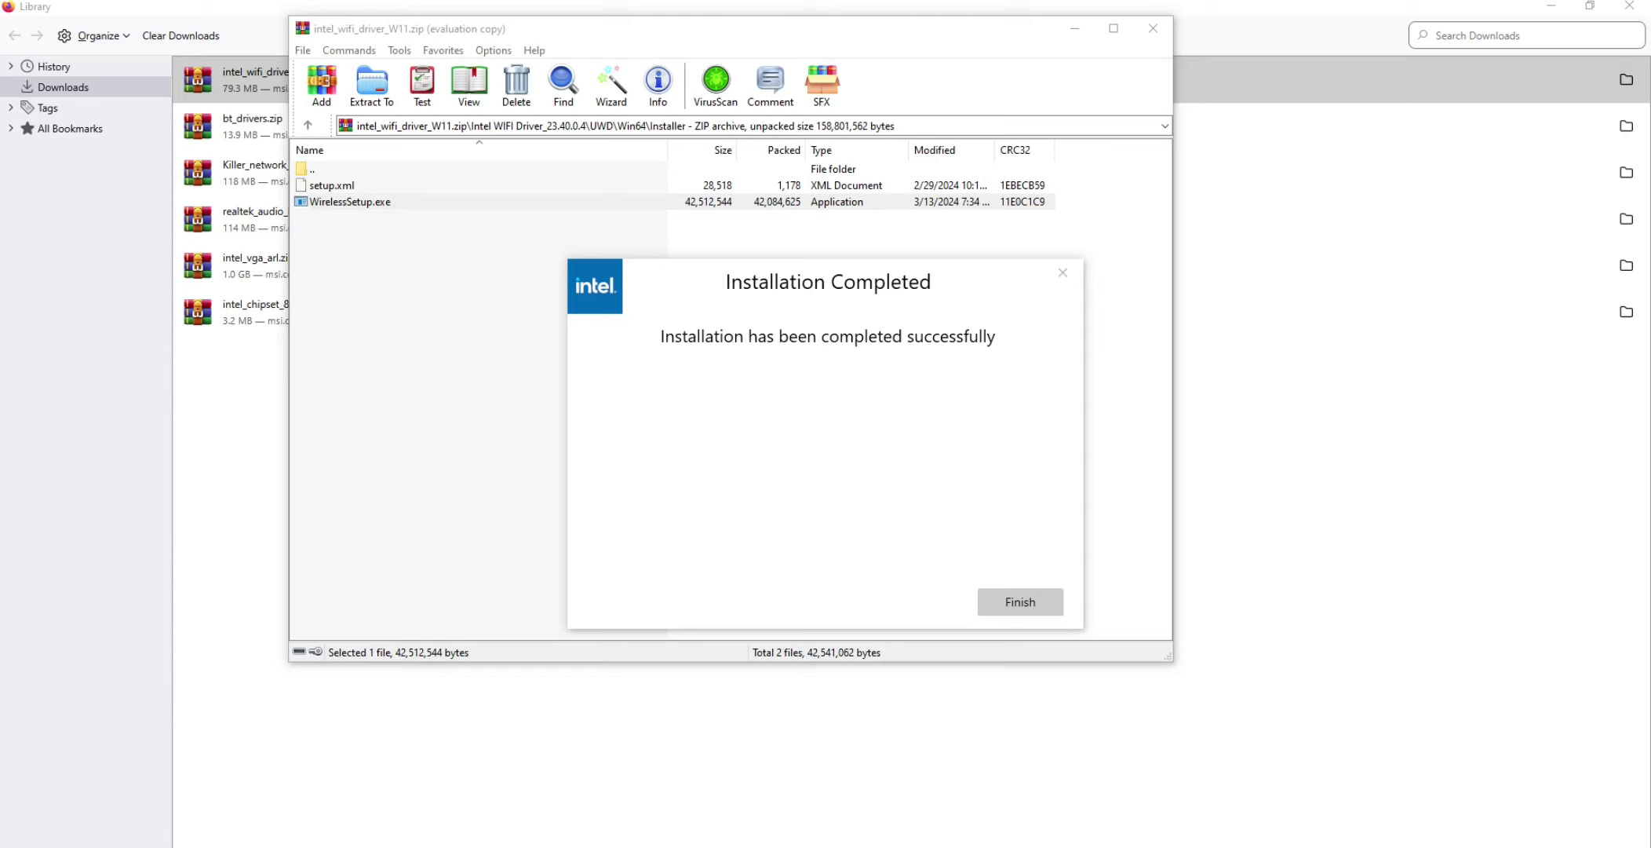
pyautogui.click(1020, 602)
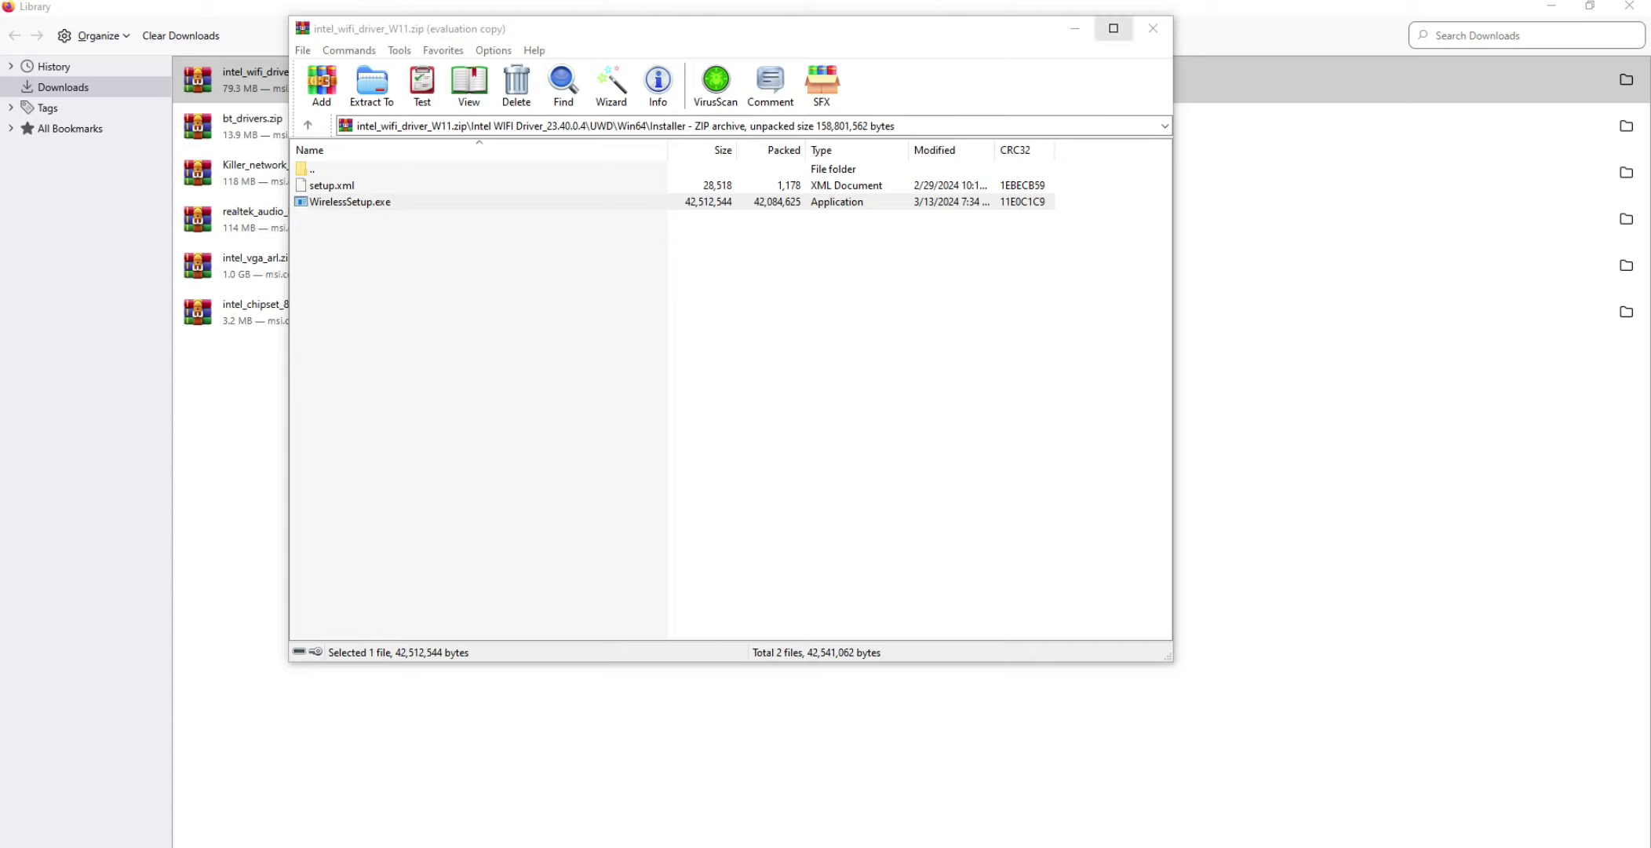
# Step: Close the Wi-Fi archive, open bt_drivers.zip past the trial notice and launch Intel Bluetooth.msi from the Intel BlueTooth Driver_23.70.0.2 folder
pyautogui.click(1153, 29)
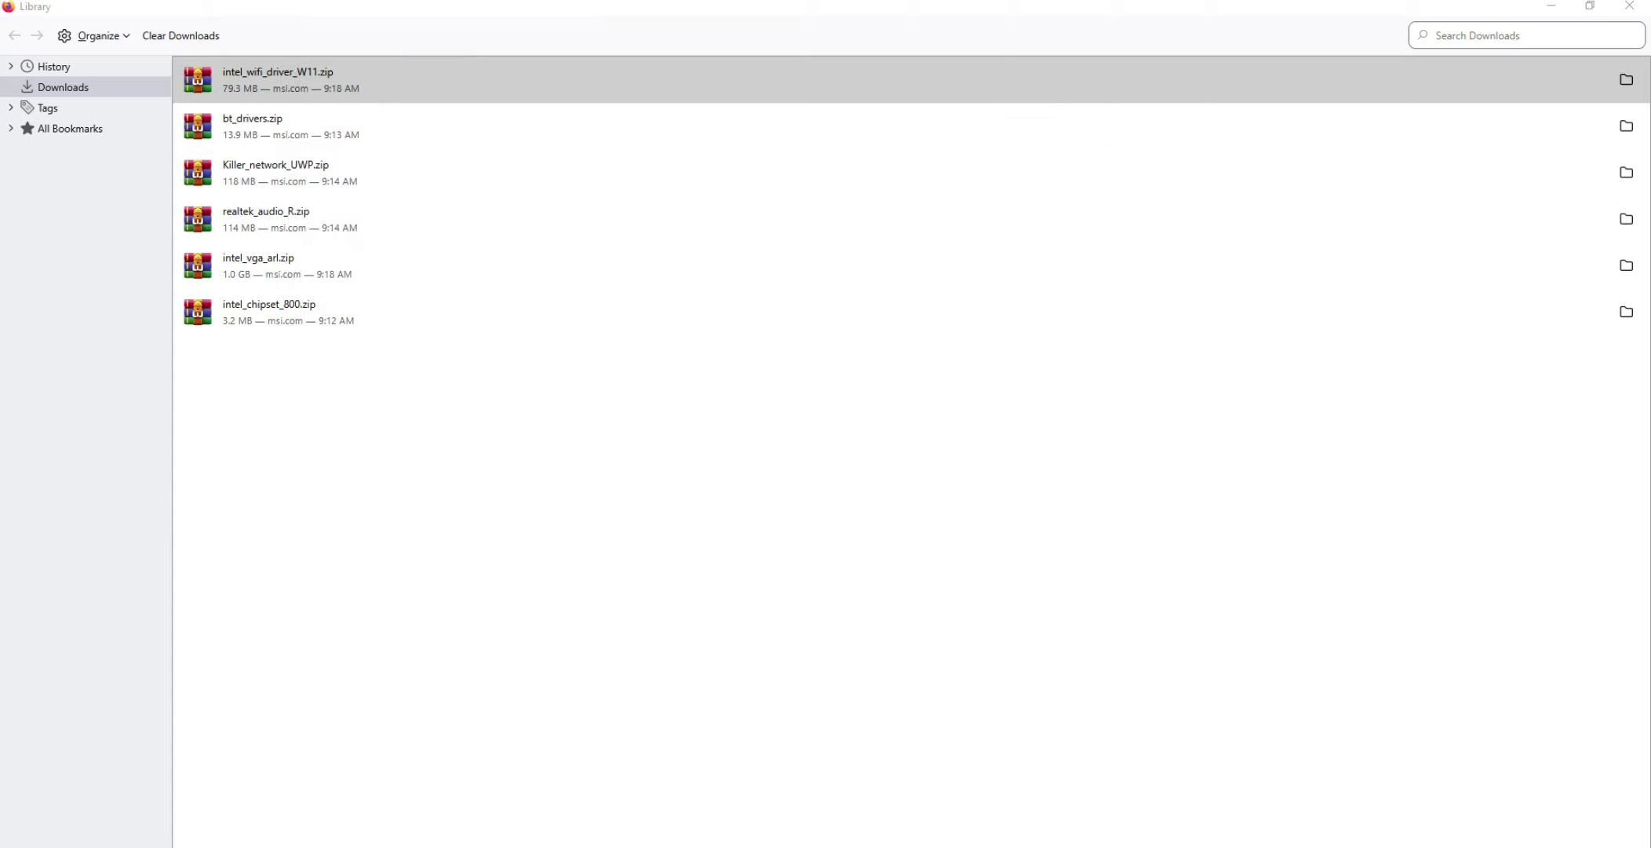
pyautogui.click(291, 126)
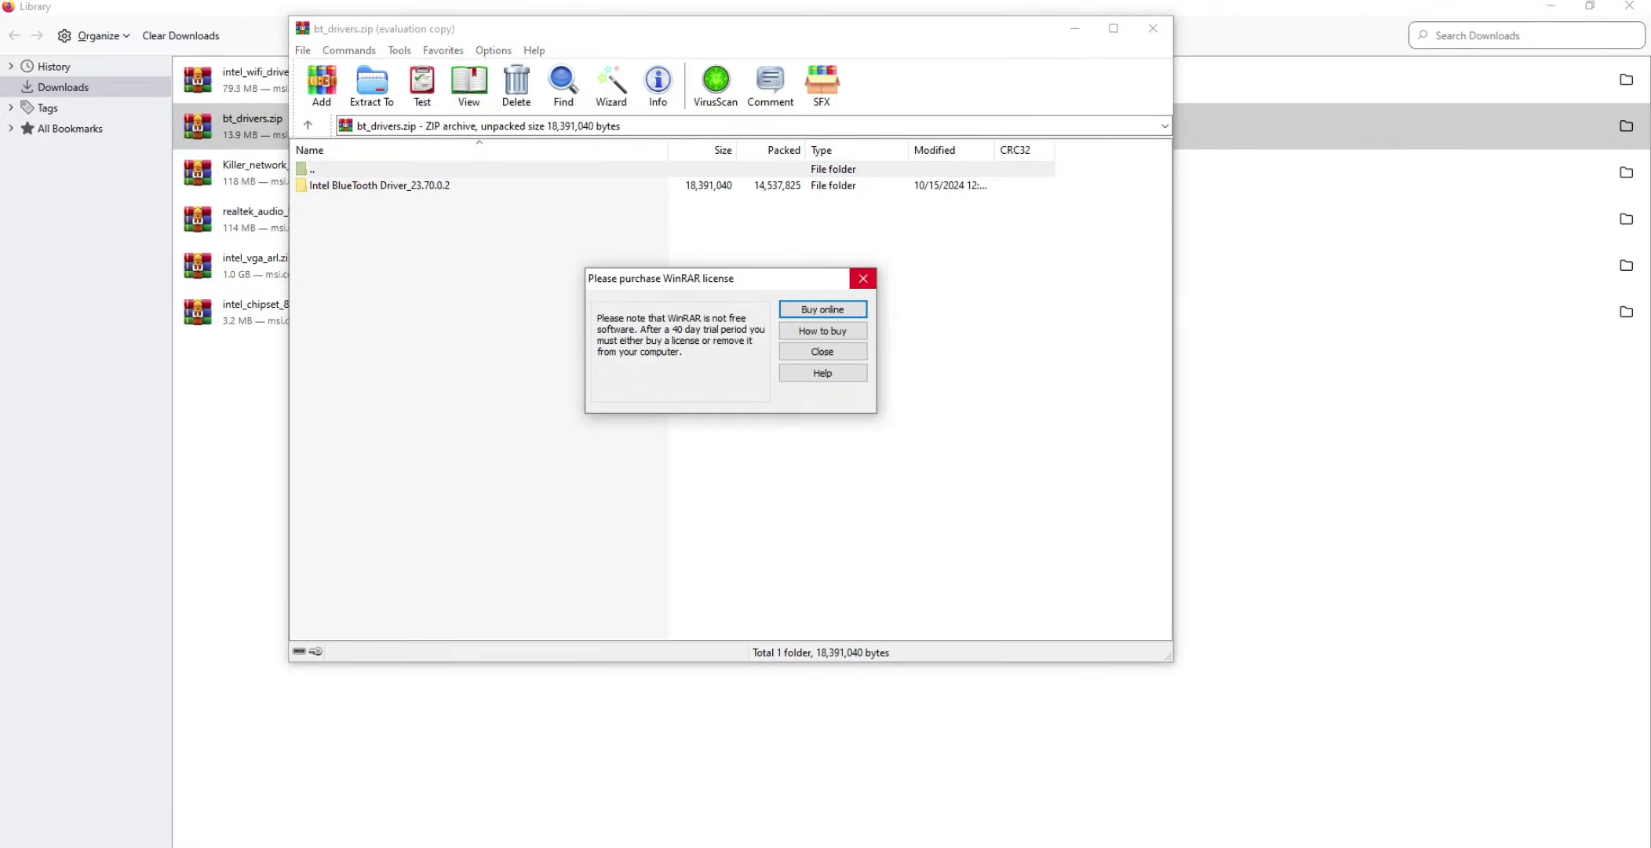
pyautogui.click(863, 278)
pyautogui.doubleClick(379, 185)
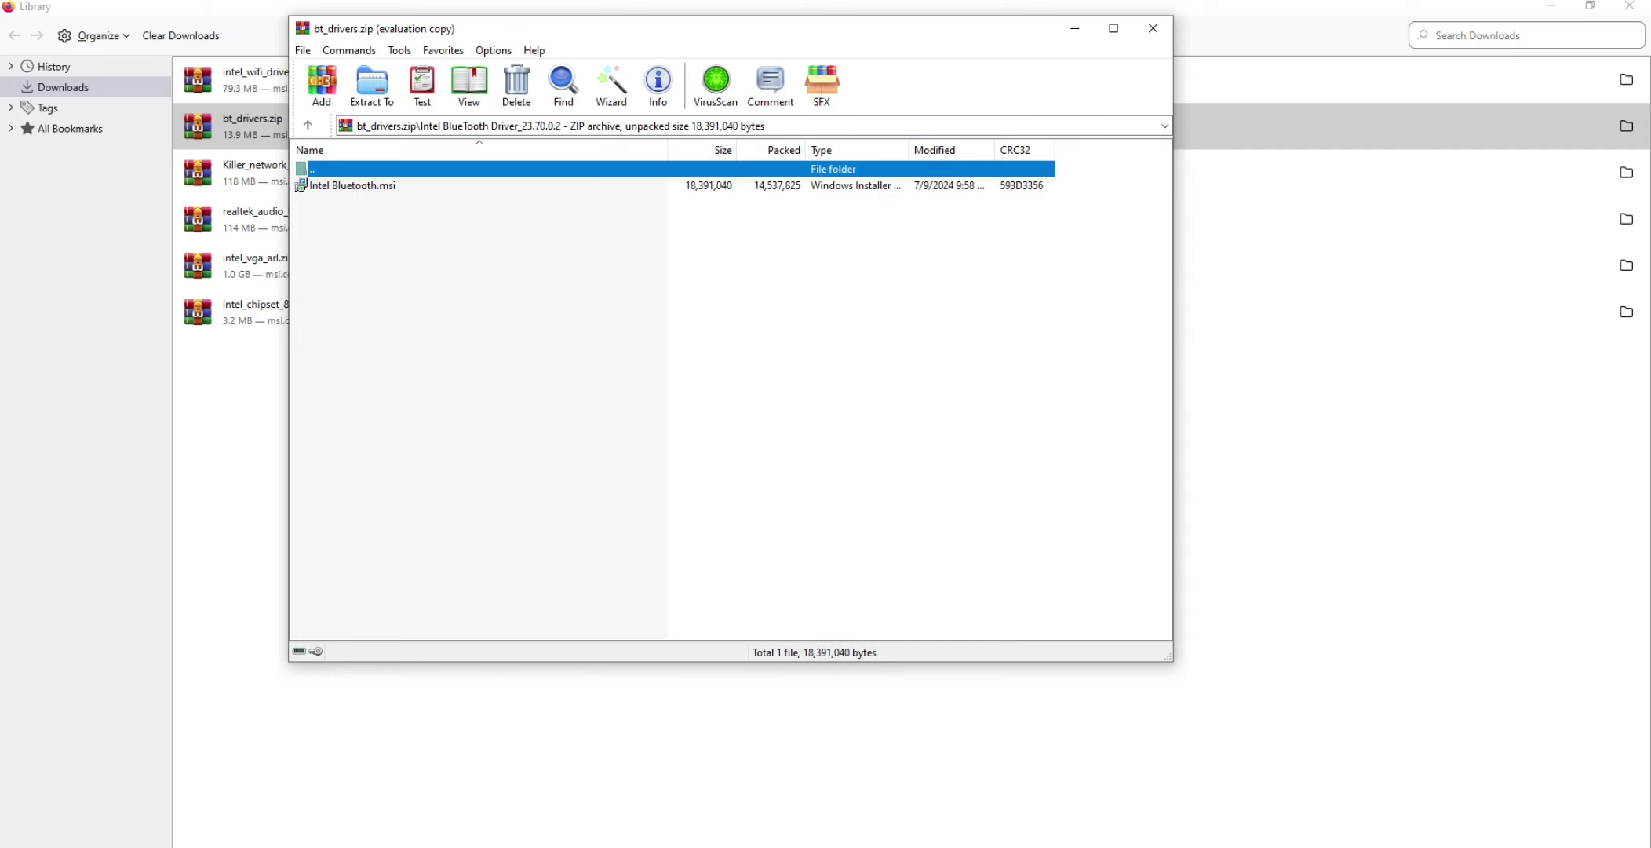
pyautogui.click(379, 186)
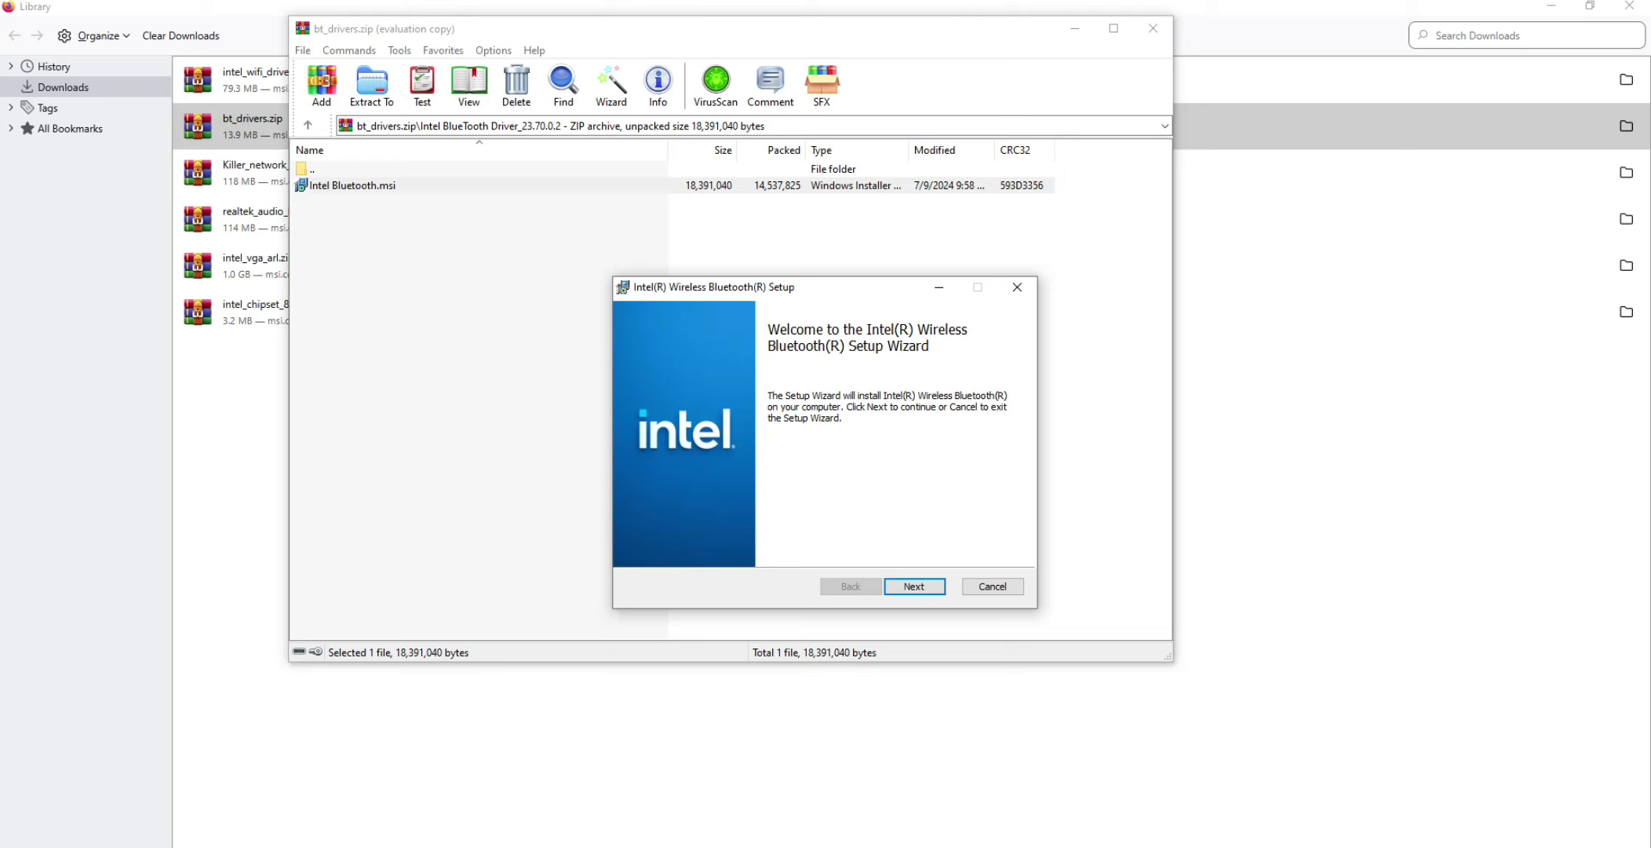
# Step: Accept the license terms, complete a Typical installation of Intel Wireless Bluetooth and close the bt_drivers.zip archive
pyautogui.press('Return')
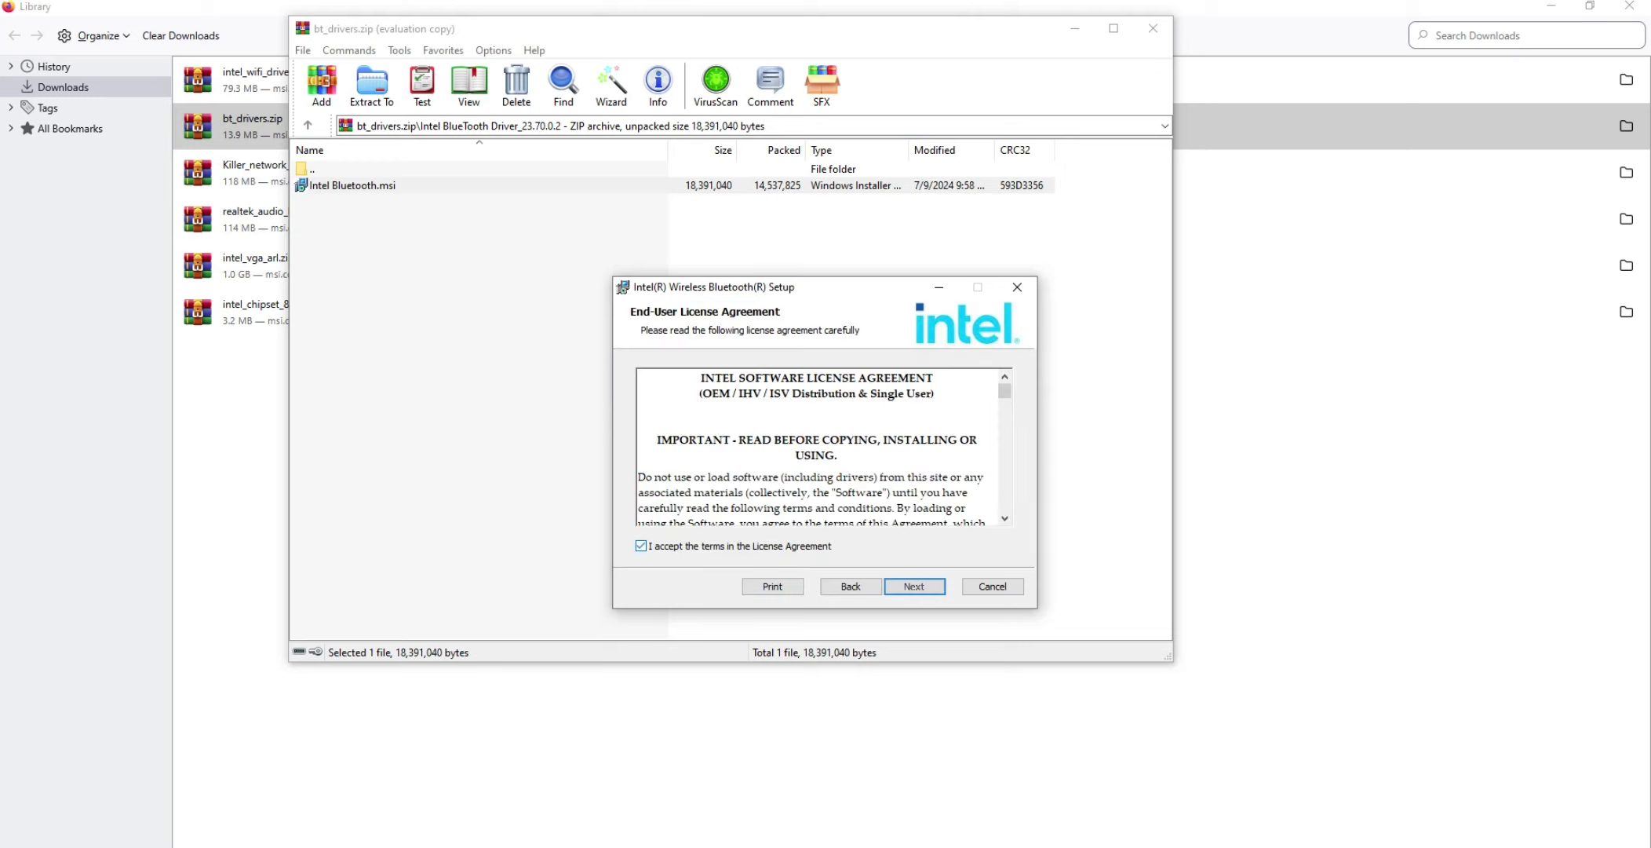
pyautogui.click(641, 546)
pyautogui.moveTo(811, 295); pyautogui.dragTo(595, 164)
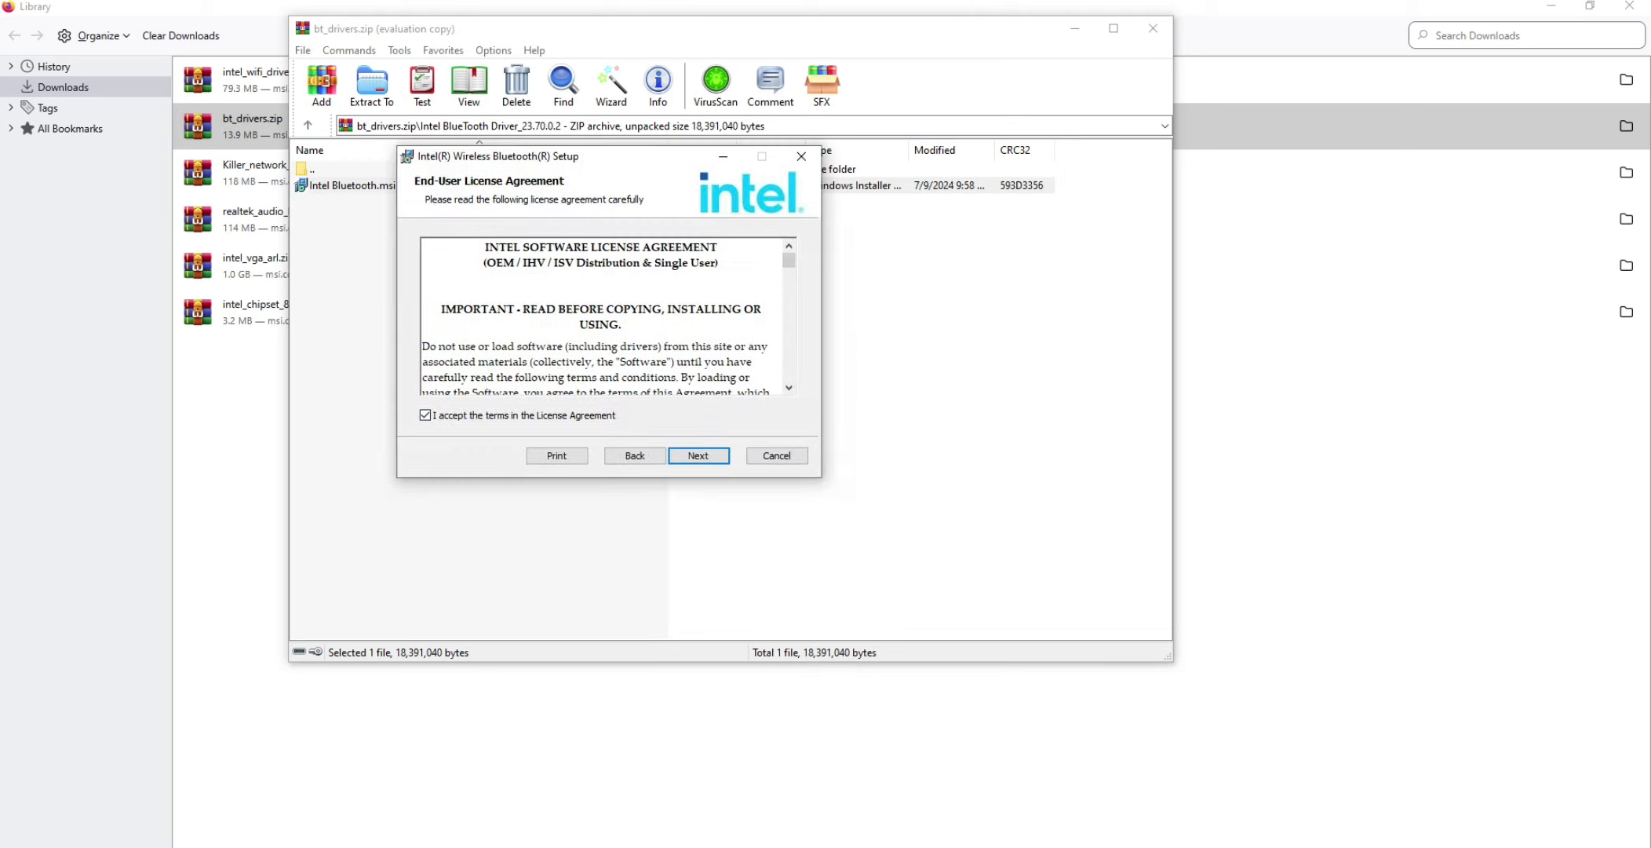
pyautogui.click(697, 455)
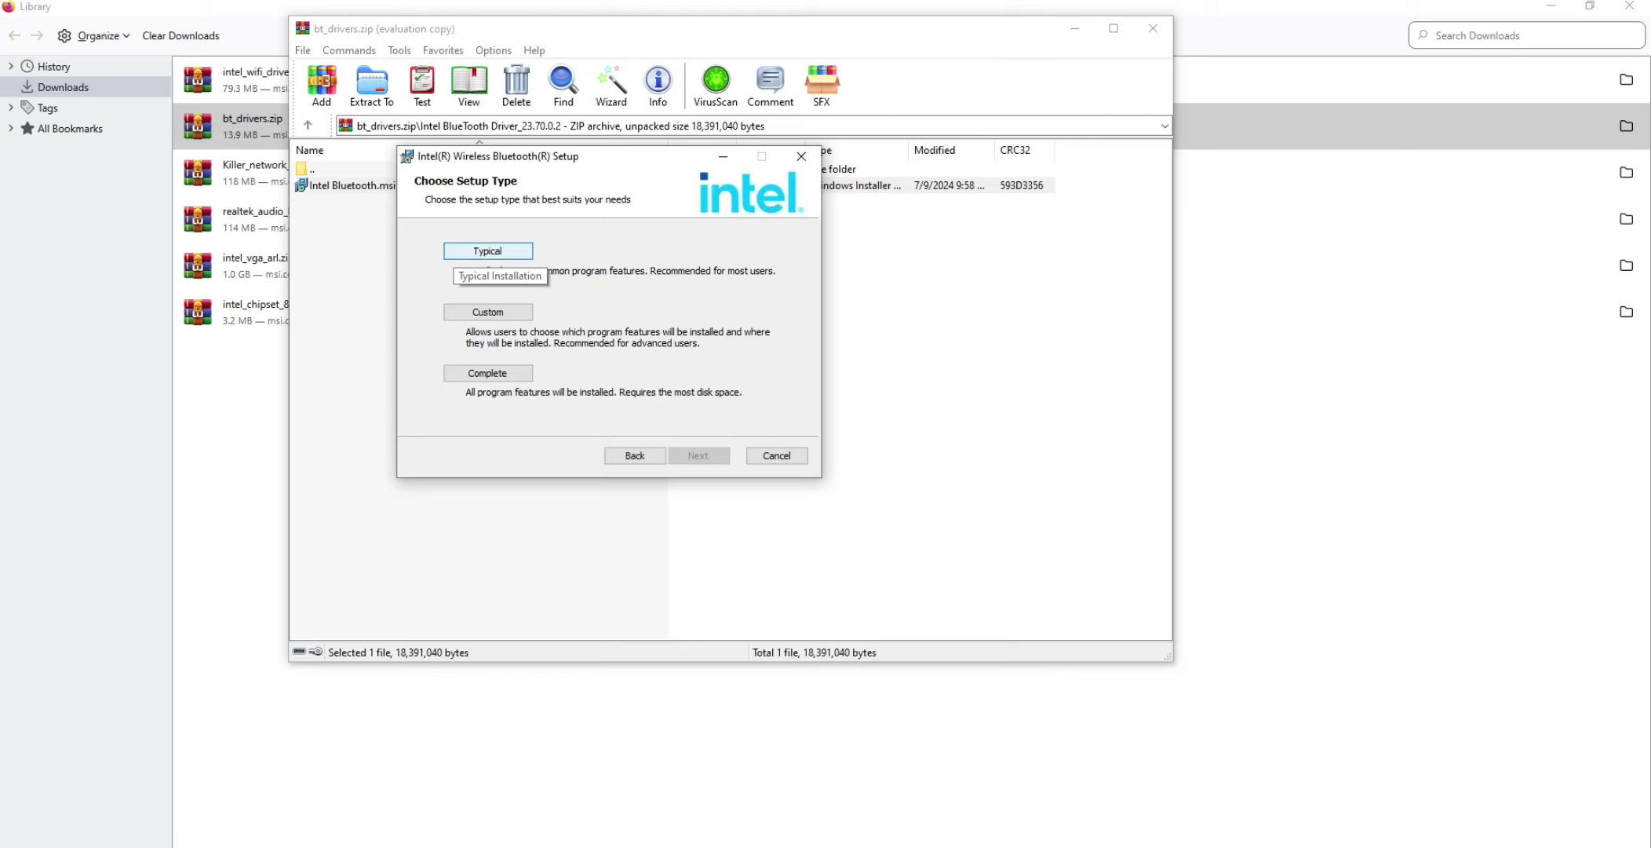
pyautogui.click(486, 251)
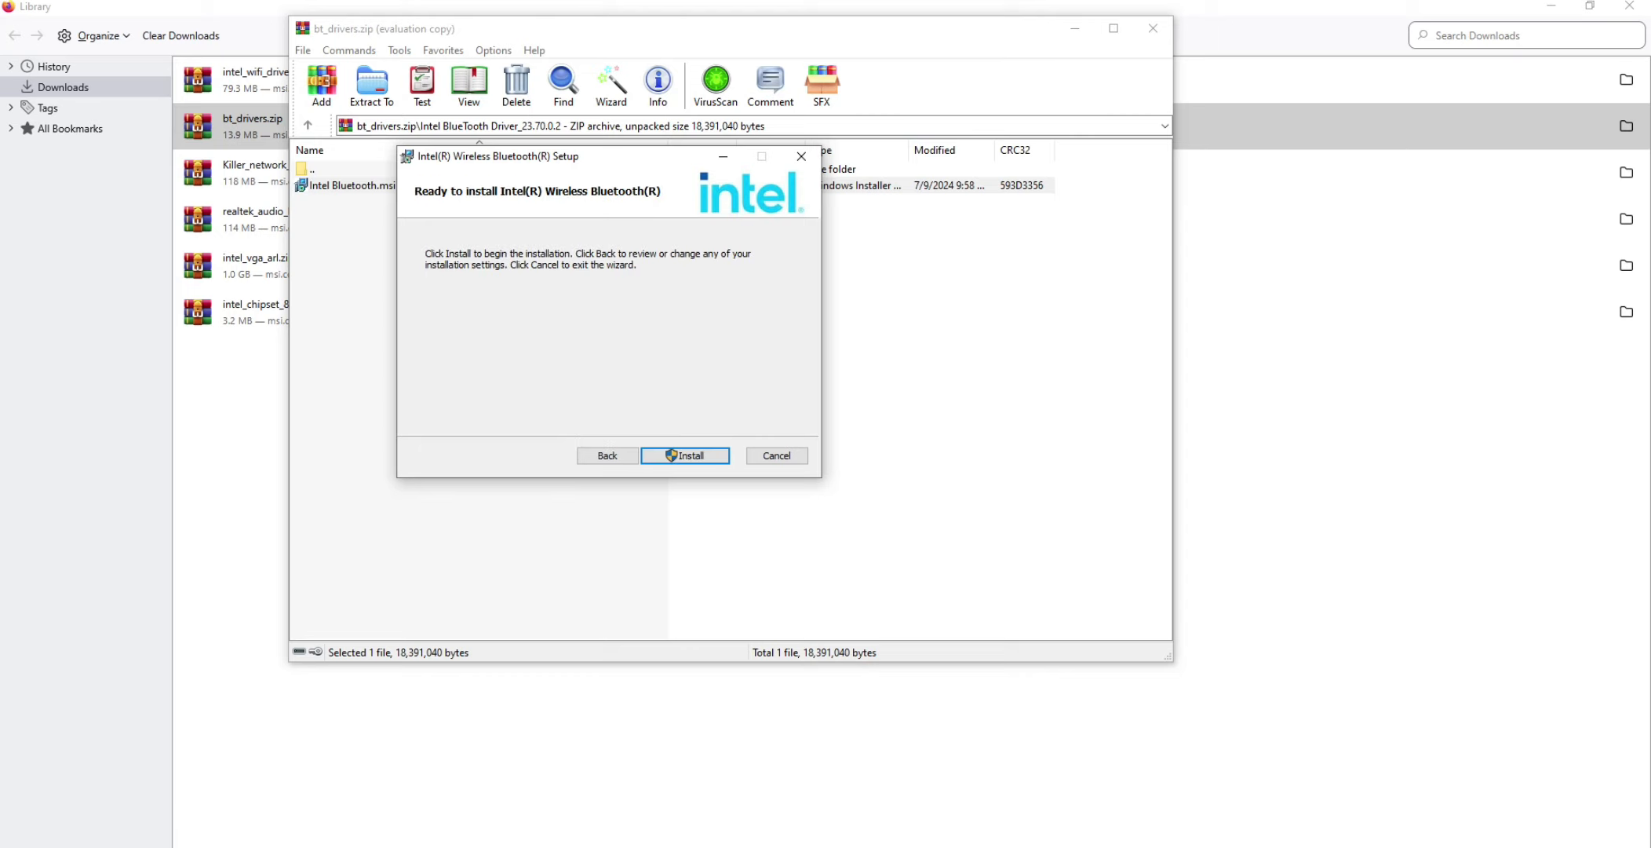
pyautogui.press('Return')
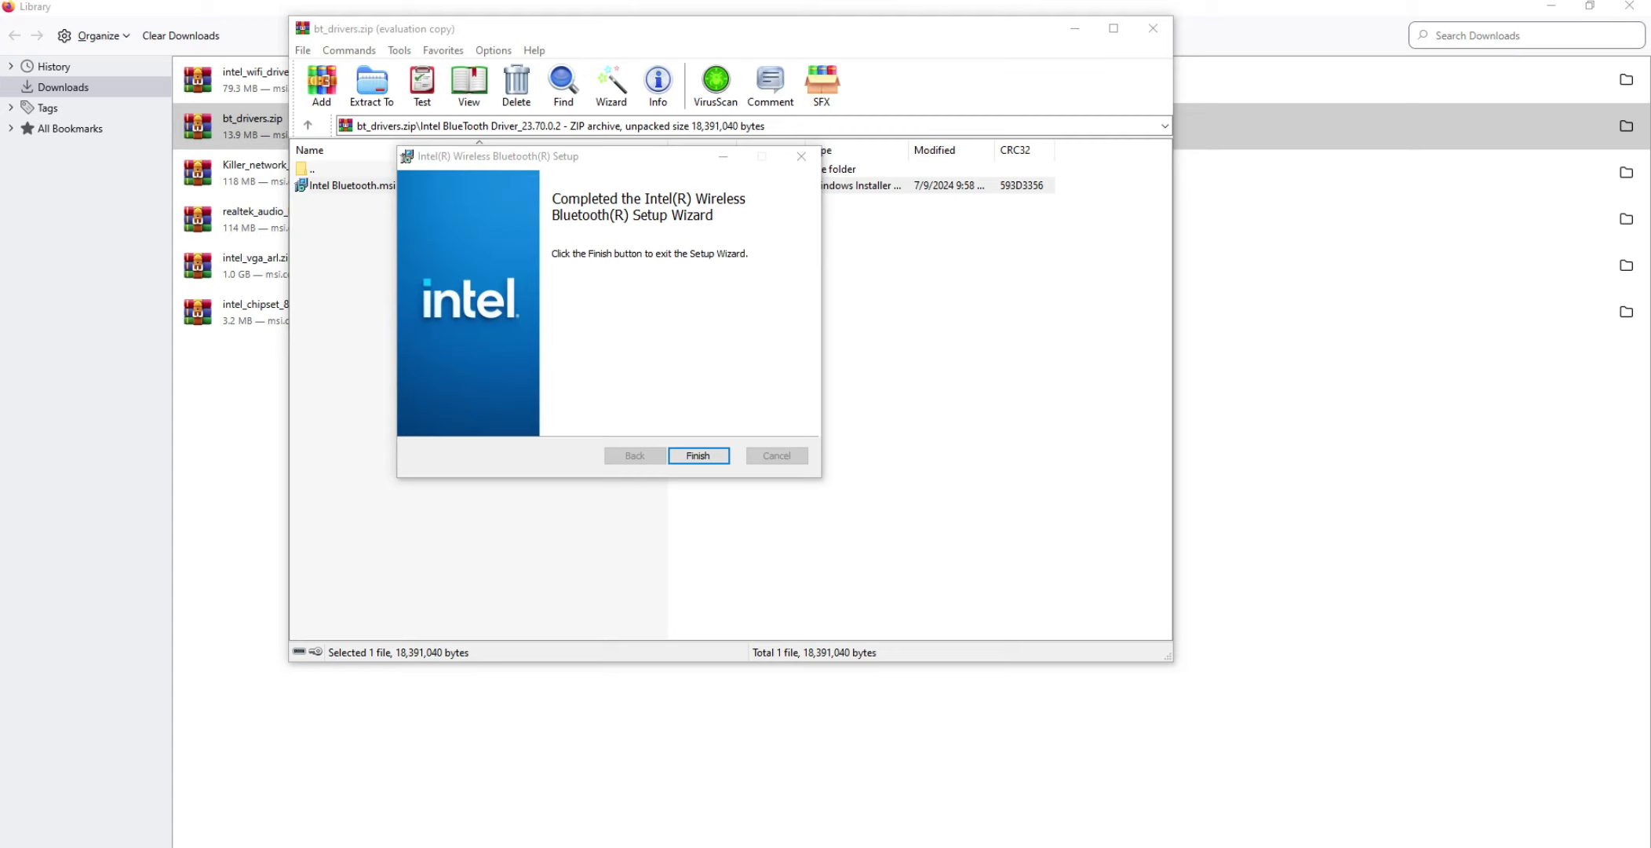
pyautogui.click(698, 455)
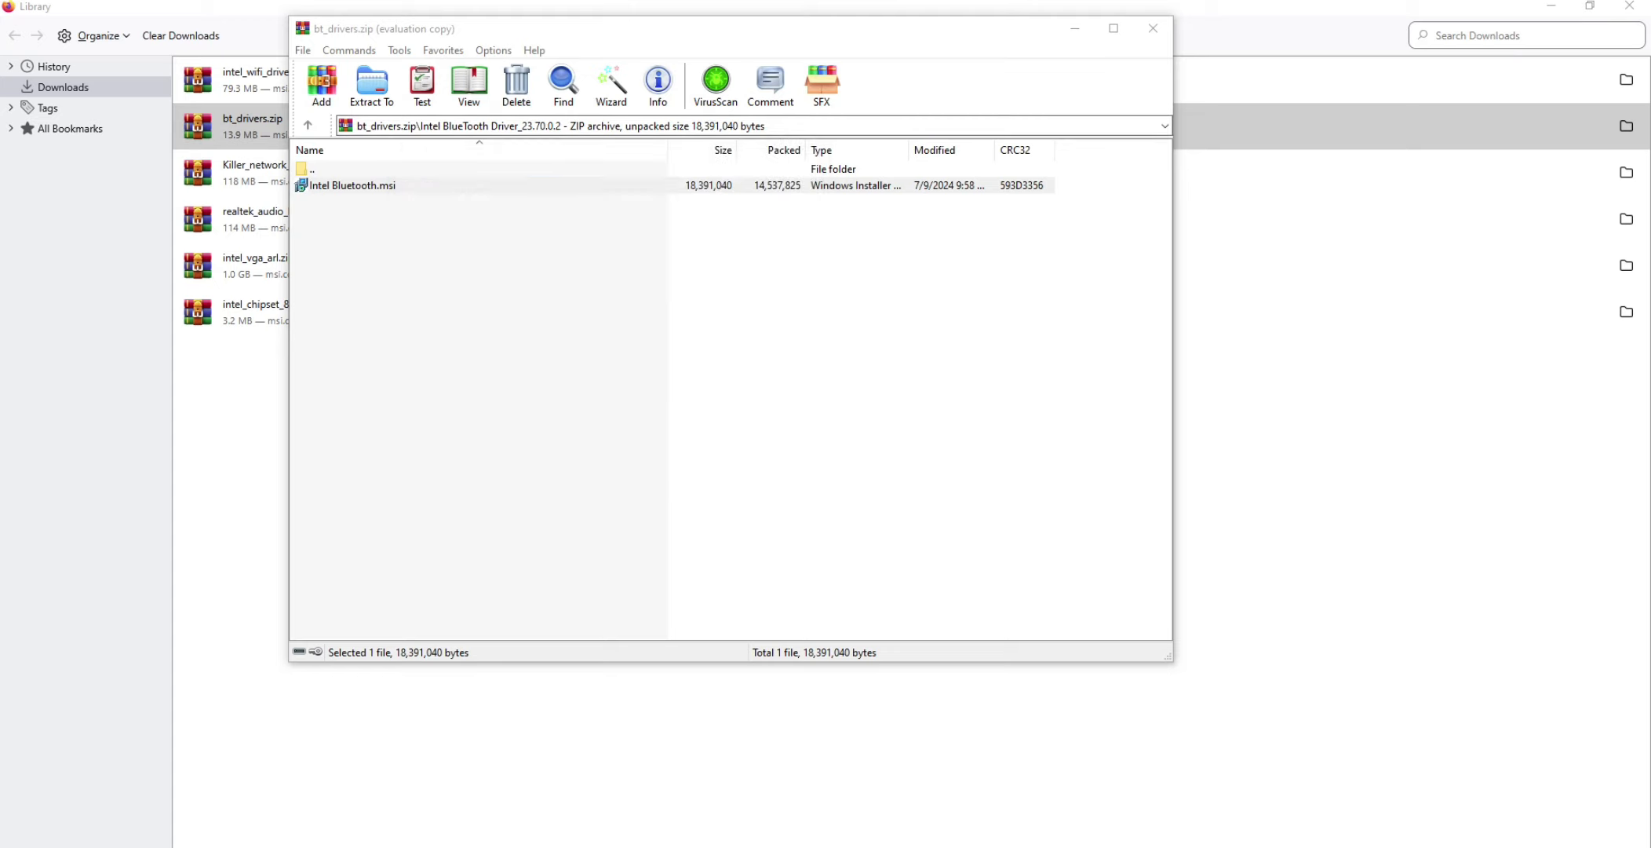
pyautogui.click(1153, 29)
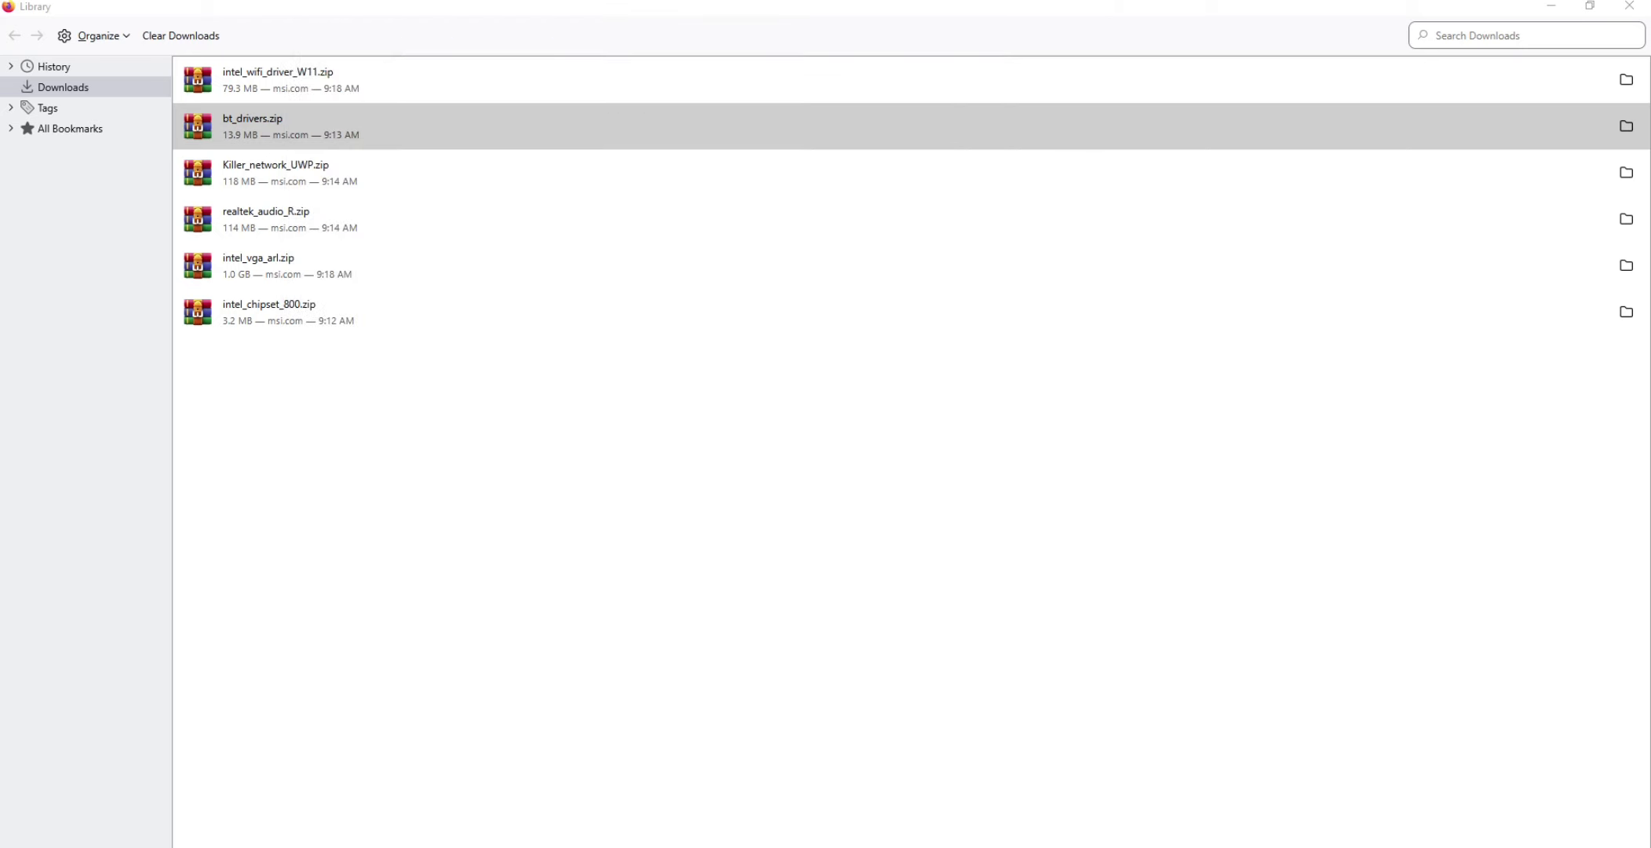
# Step: Open Killer_network_UWP.zip, dismiss the trial notice and inspect Killer_network_UWP_36.24.12134\Drivers\Production\Windows10-x64
pyautogui.click(275, 172)
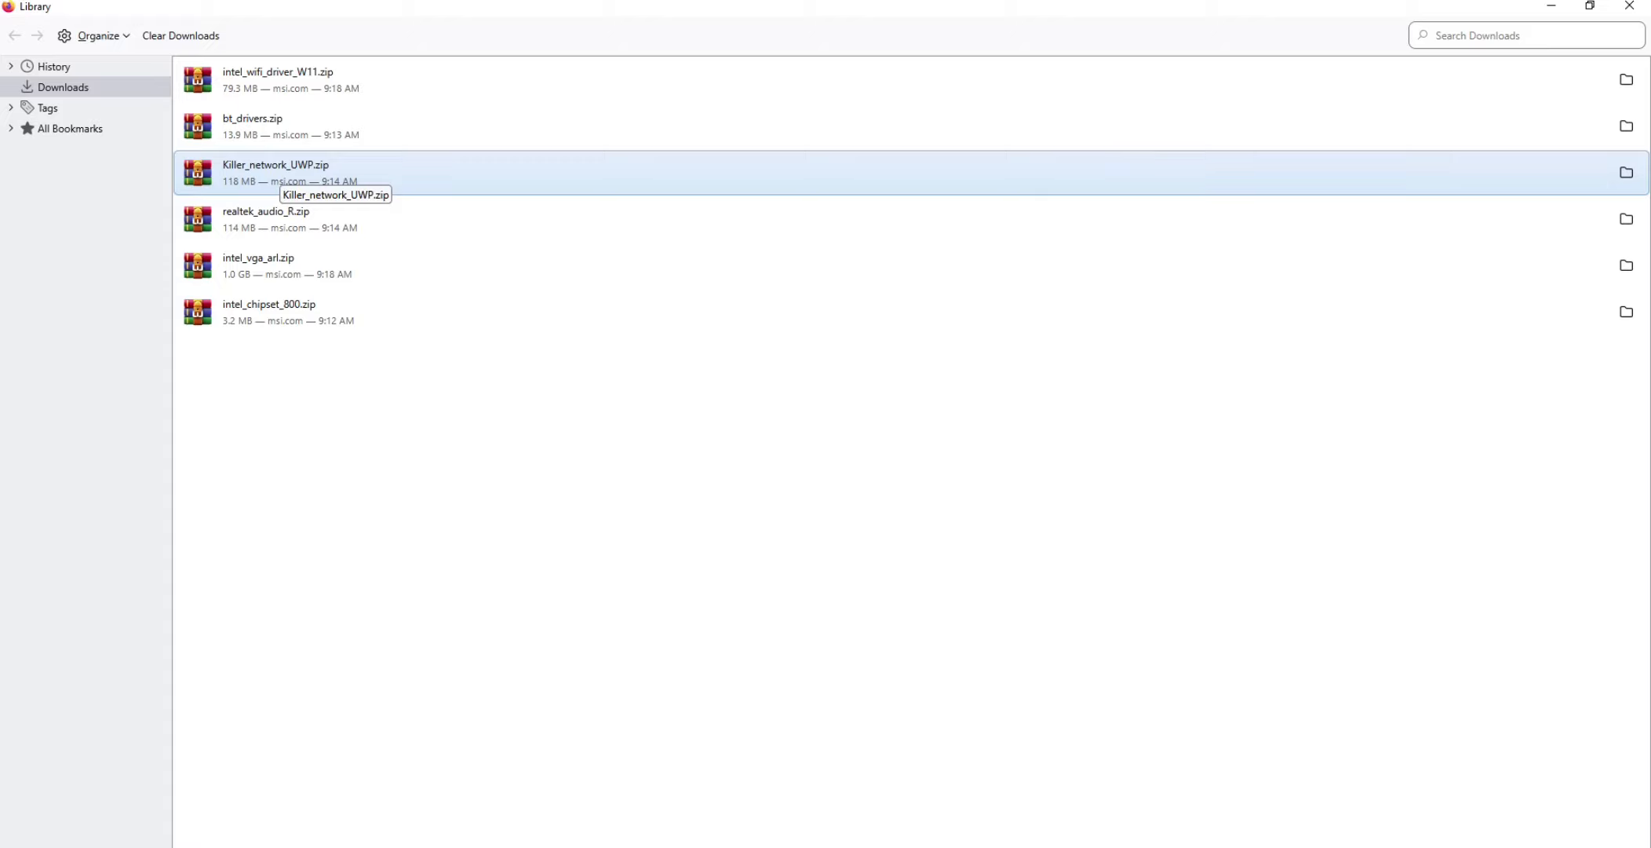
pyautogui.doubleClick(280, 171)
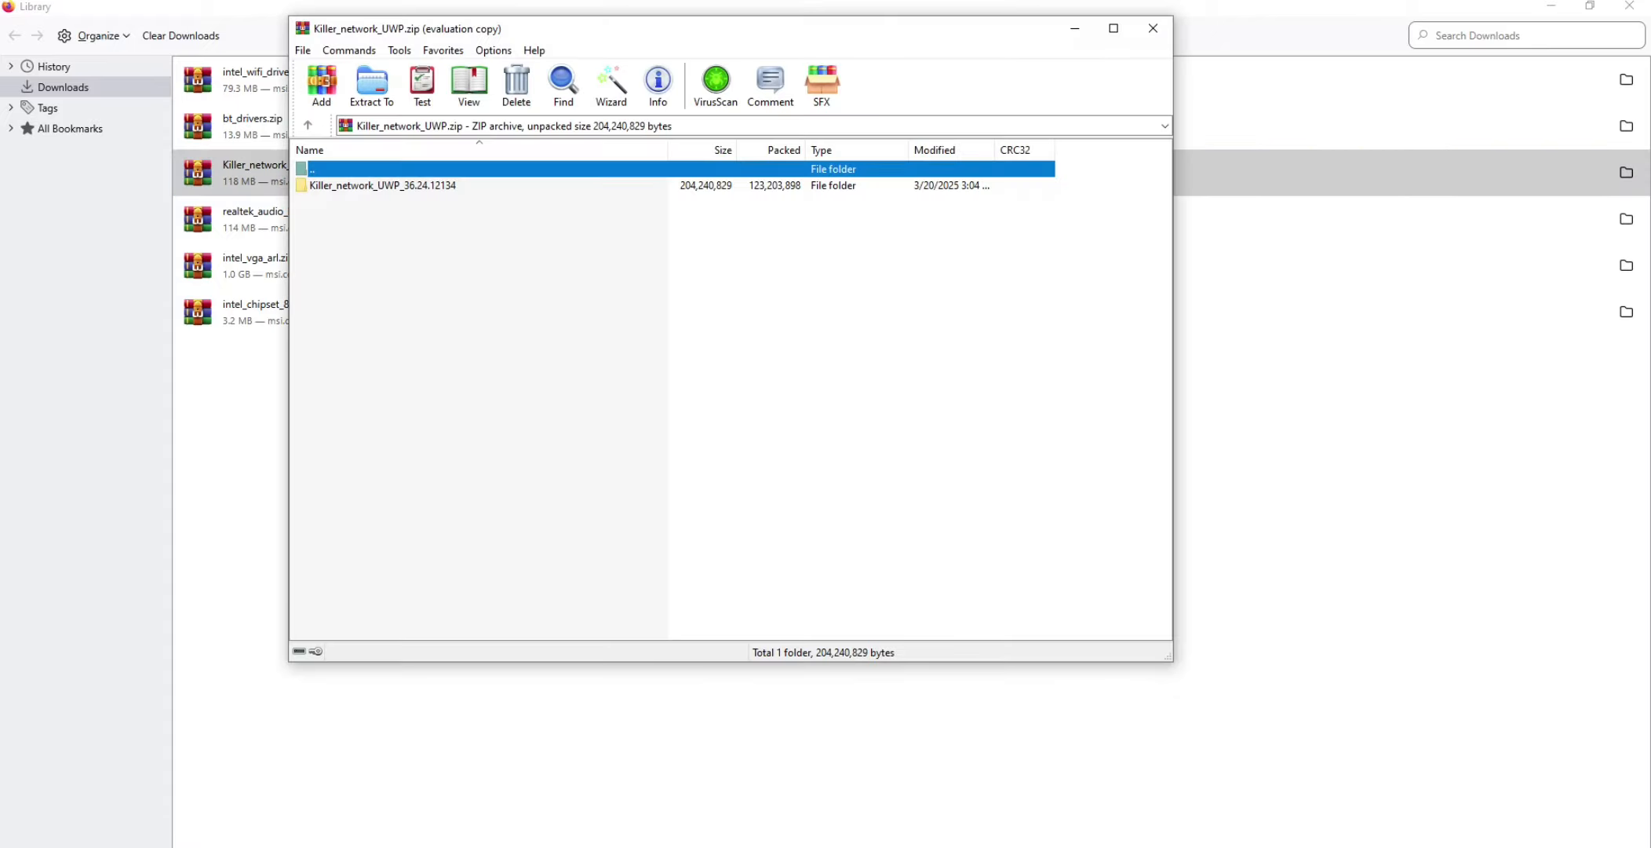
pyautogui.doubleClick(382, 186)
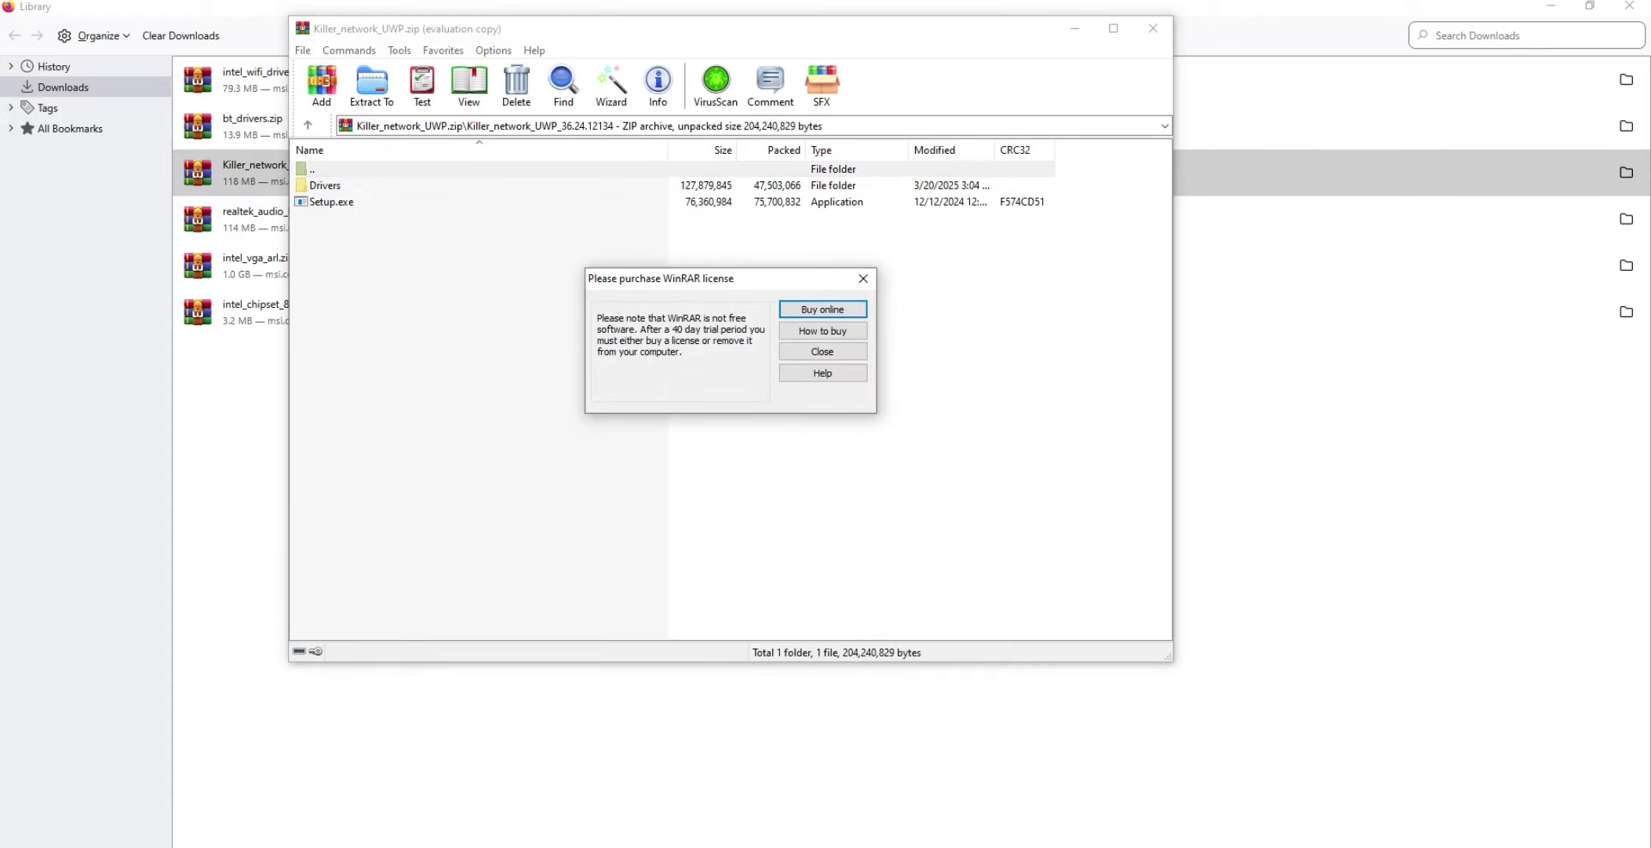
pyautogui.click(863, 279)
pyautogui.doubleClick(382, 186)
pyautogui.click(382, 186)
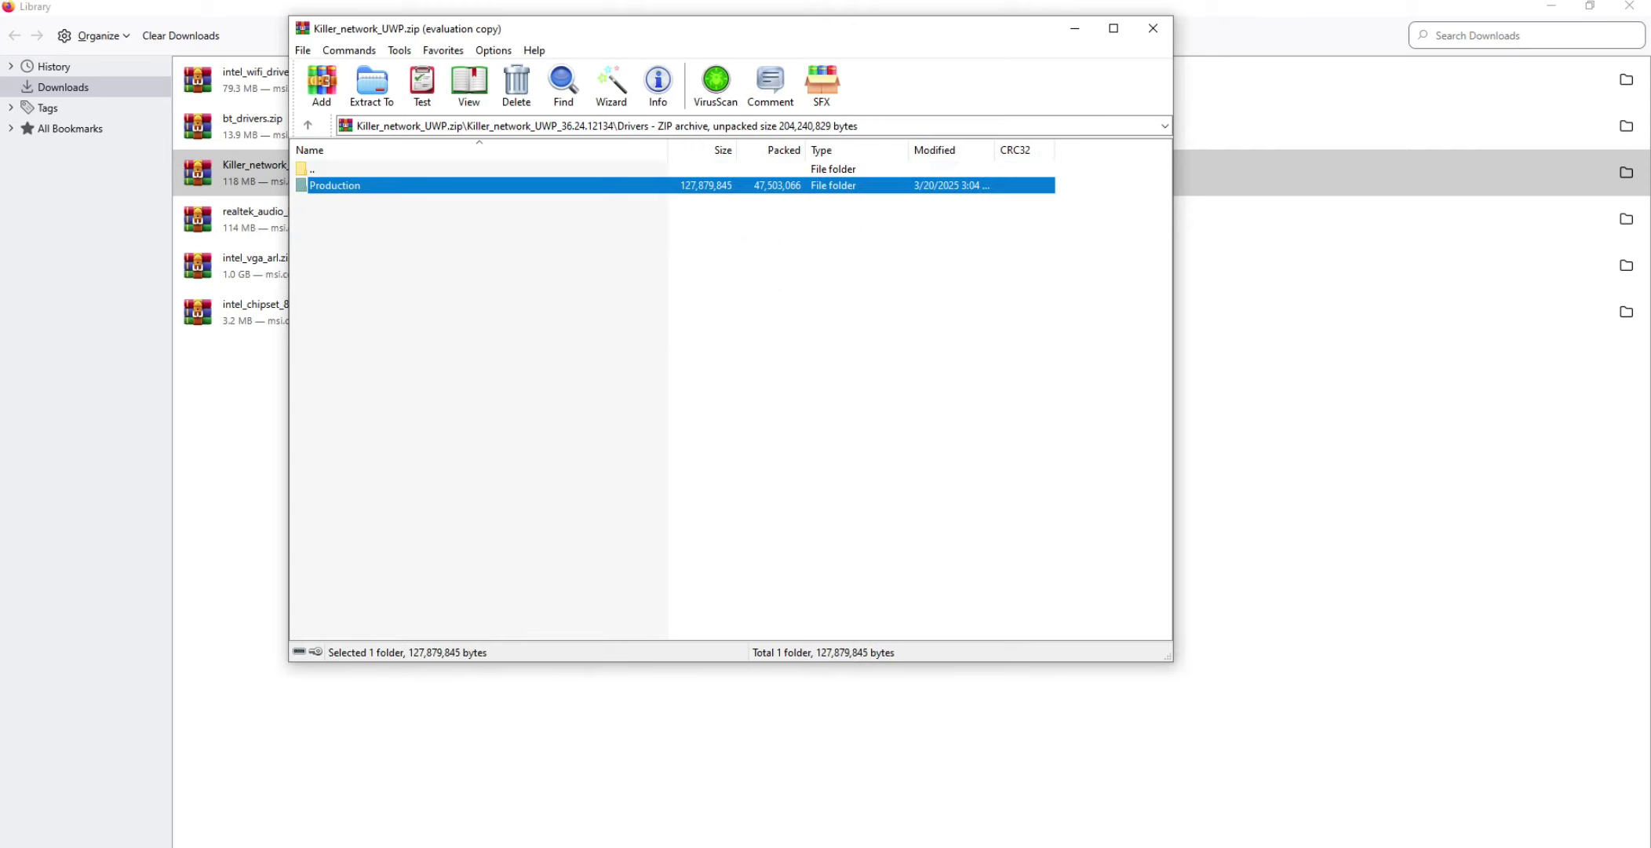
pyautogui.doubleClick(382, 186)
pyautogui.doubleClick(383, 186)
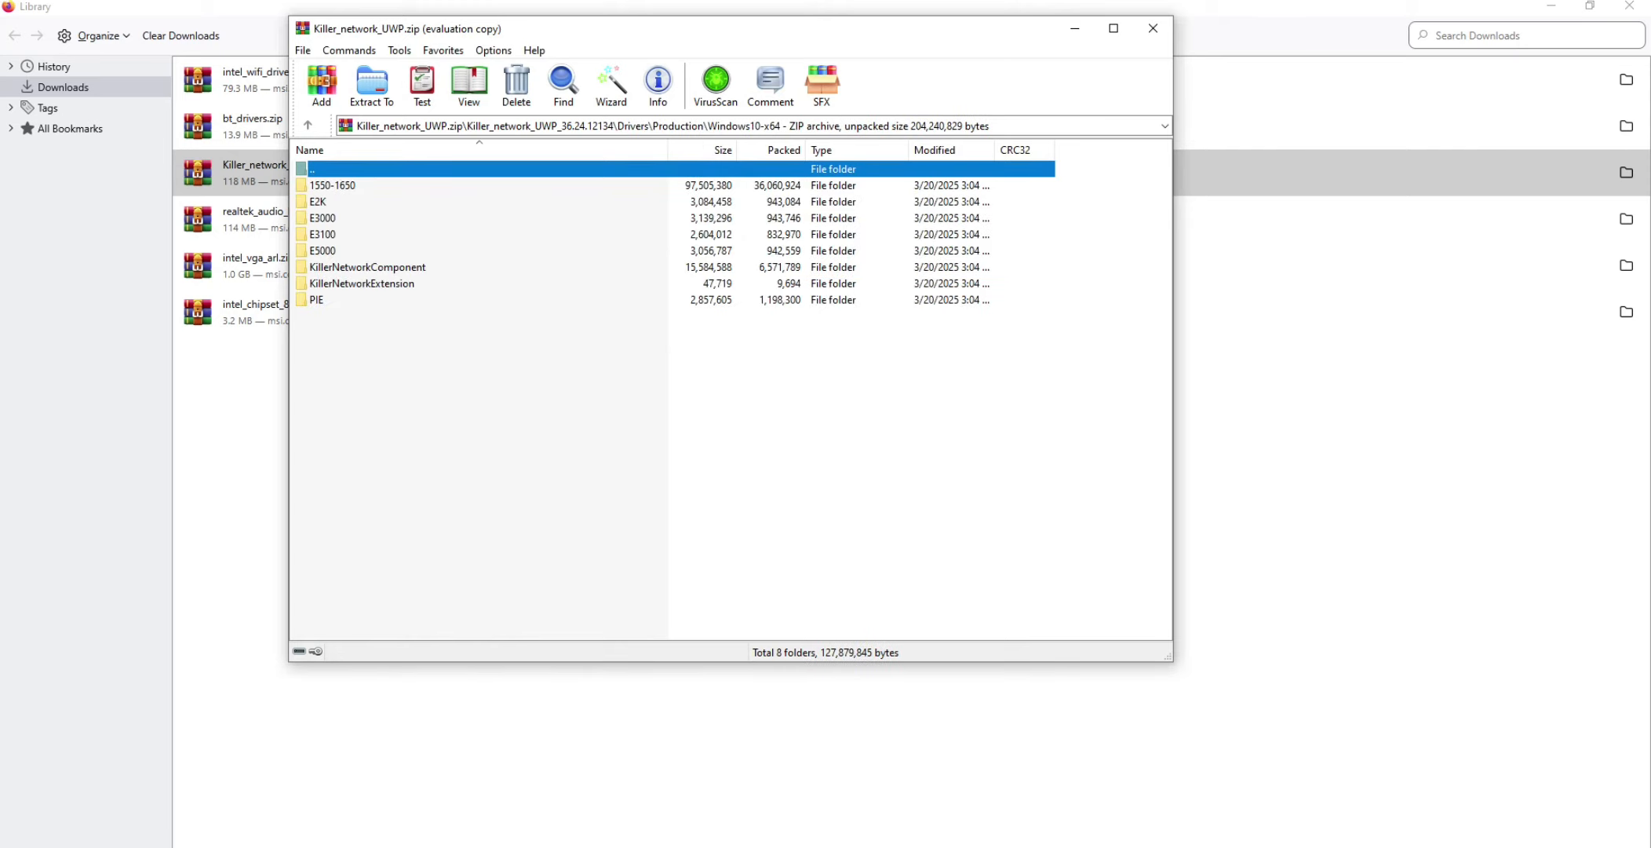
# Step: Try to install the Killer Performance Driver Suite UWD with Setup.exe from the Killer_network_UWP_36.24.12134 folder, exit the wizard and close the archive
pyautogui.press('BackSpace')
pyautogui.press('BackSpace')
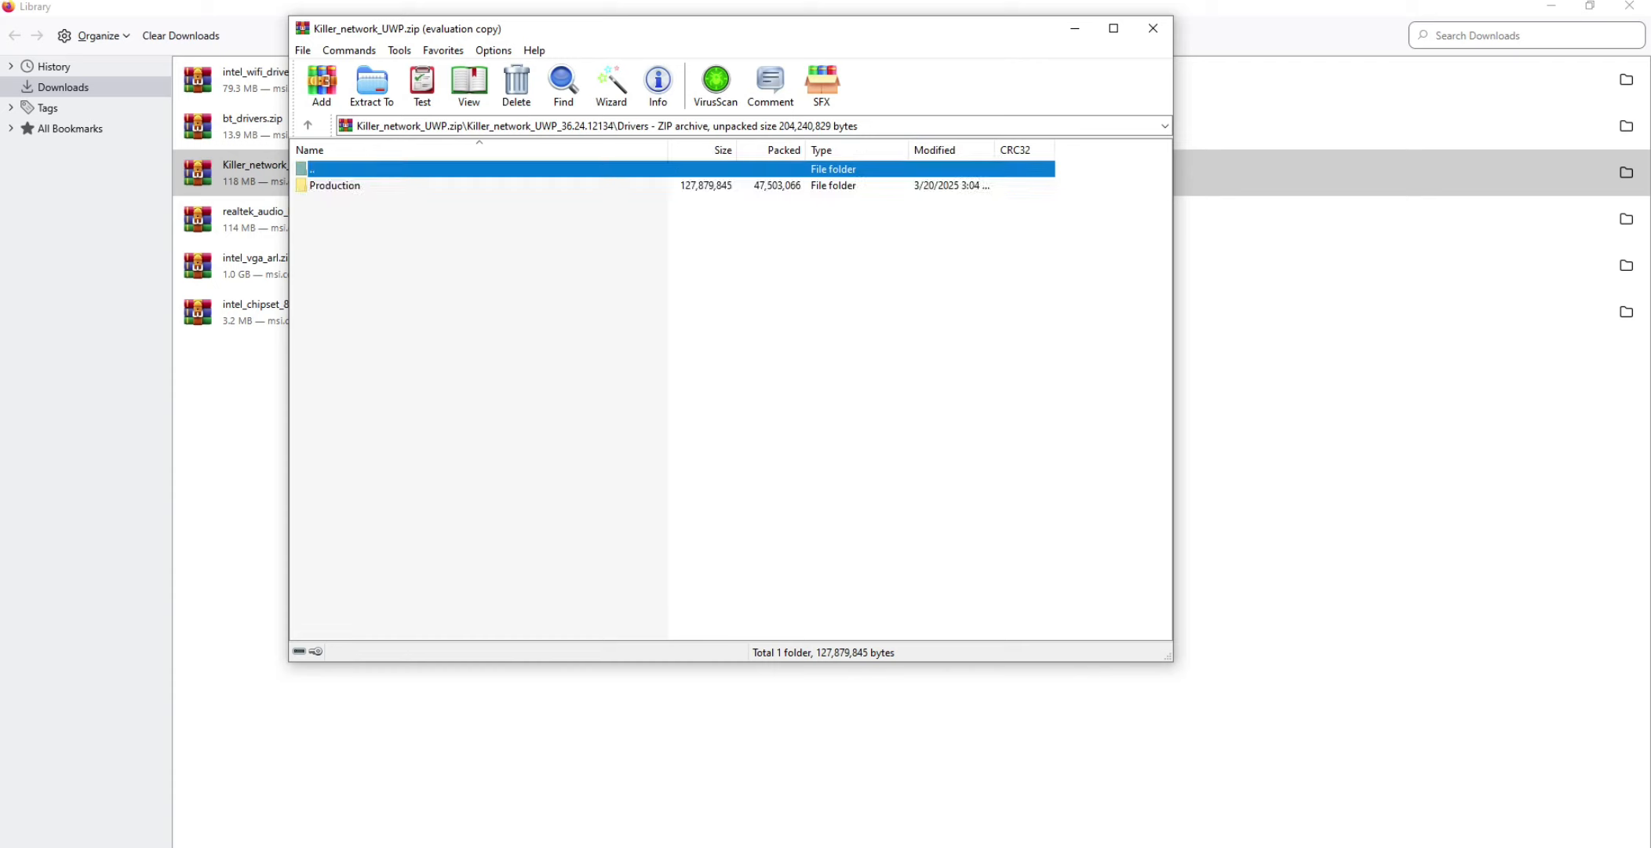
pyautogui.press('BackSpace')
pyautogui.click(332, 202)
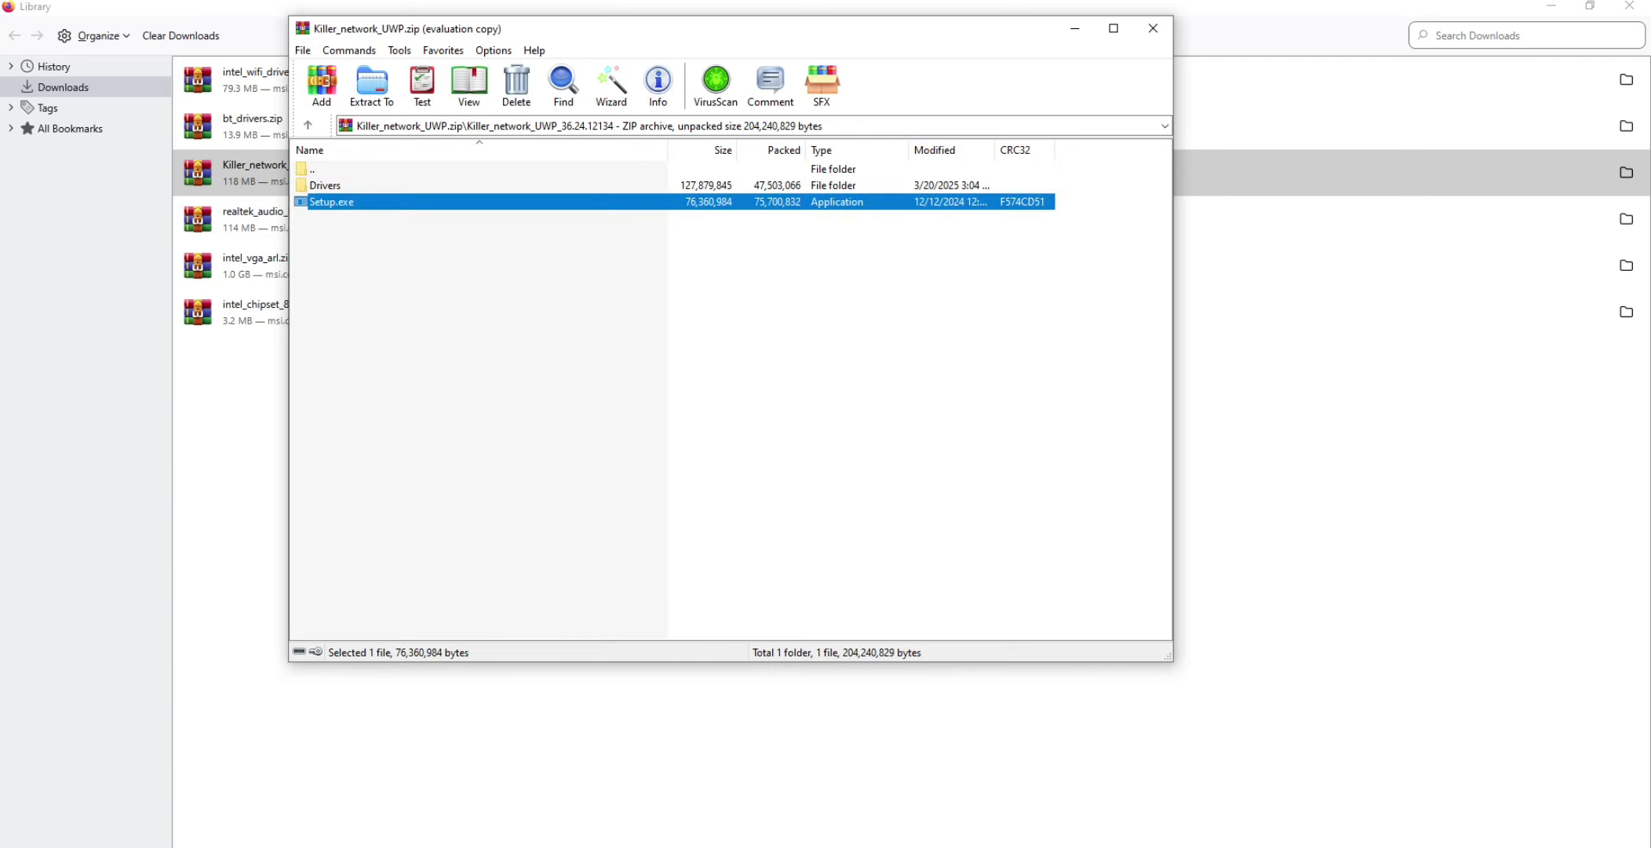
pyautogui.press('Return')
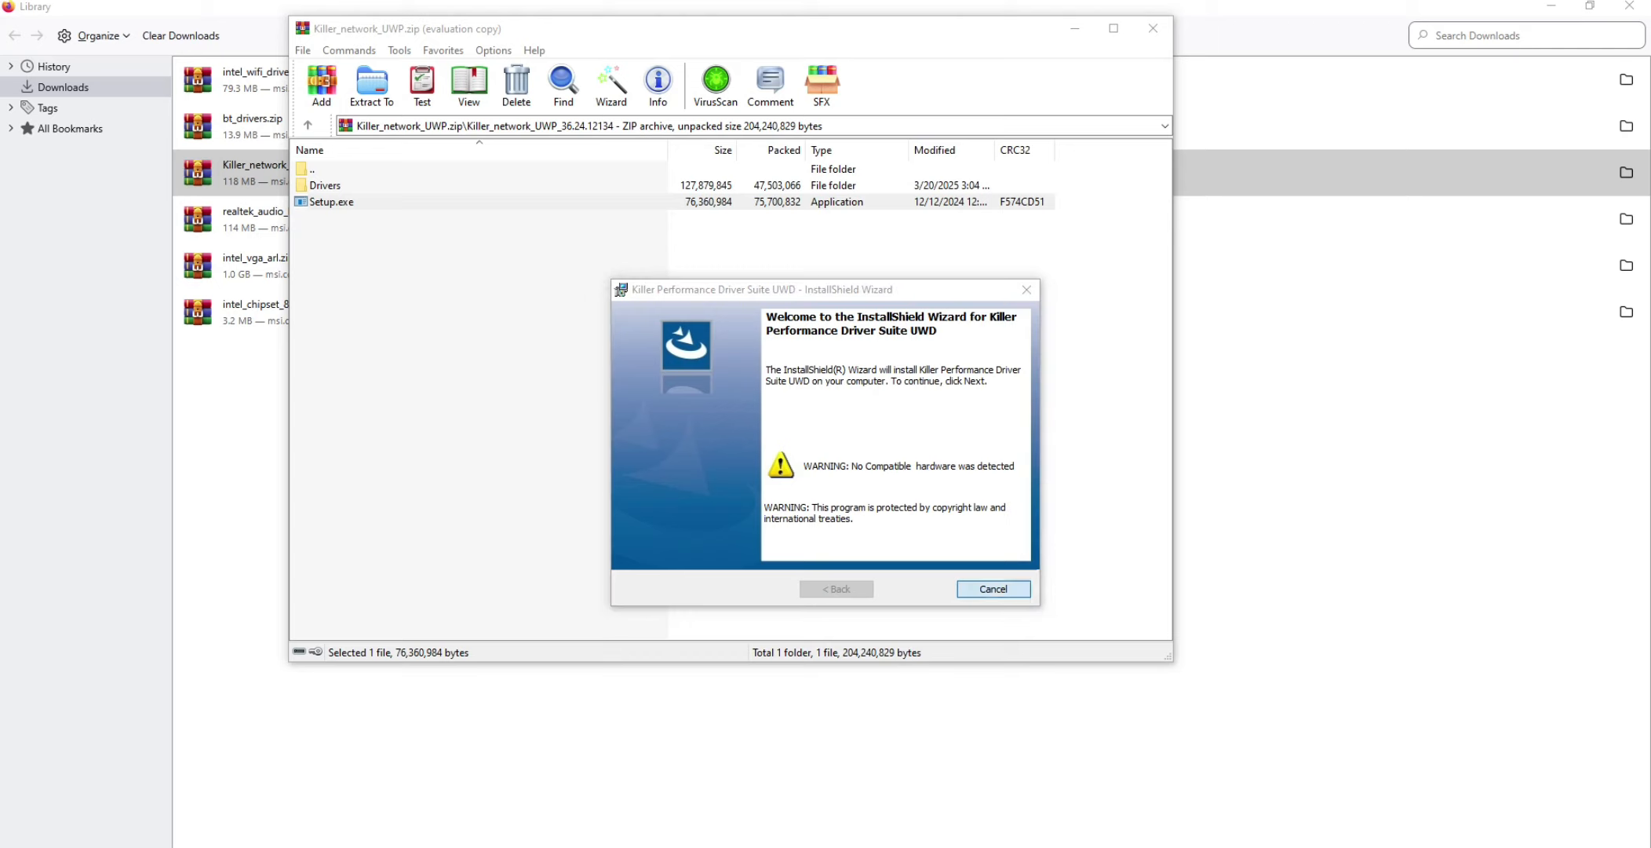
pyautogui.press('Return')
pyautogui.press('Return')
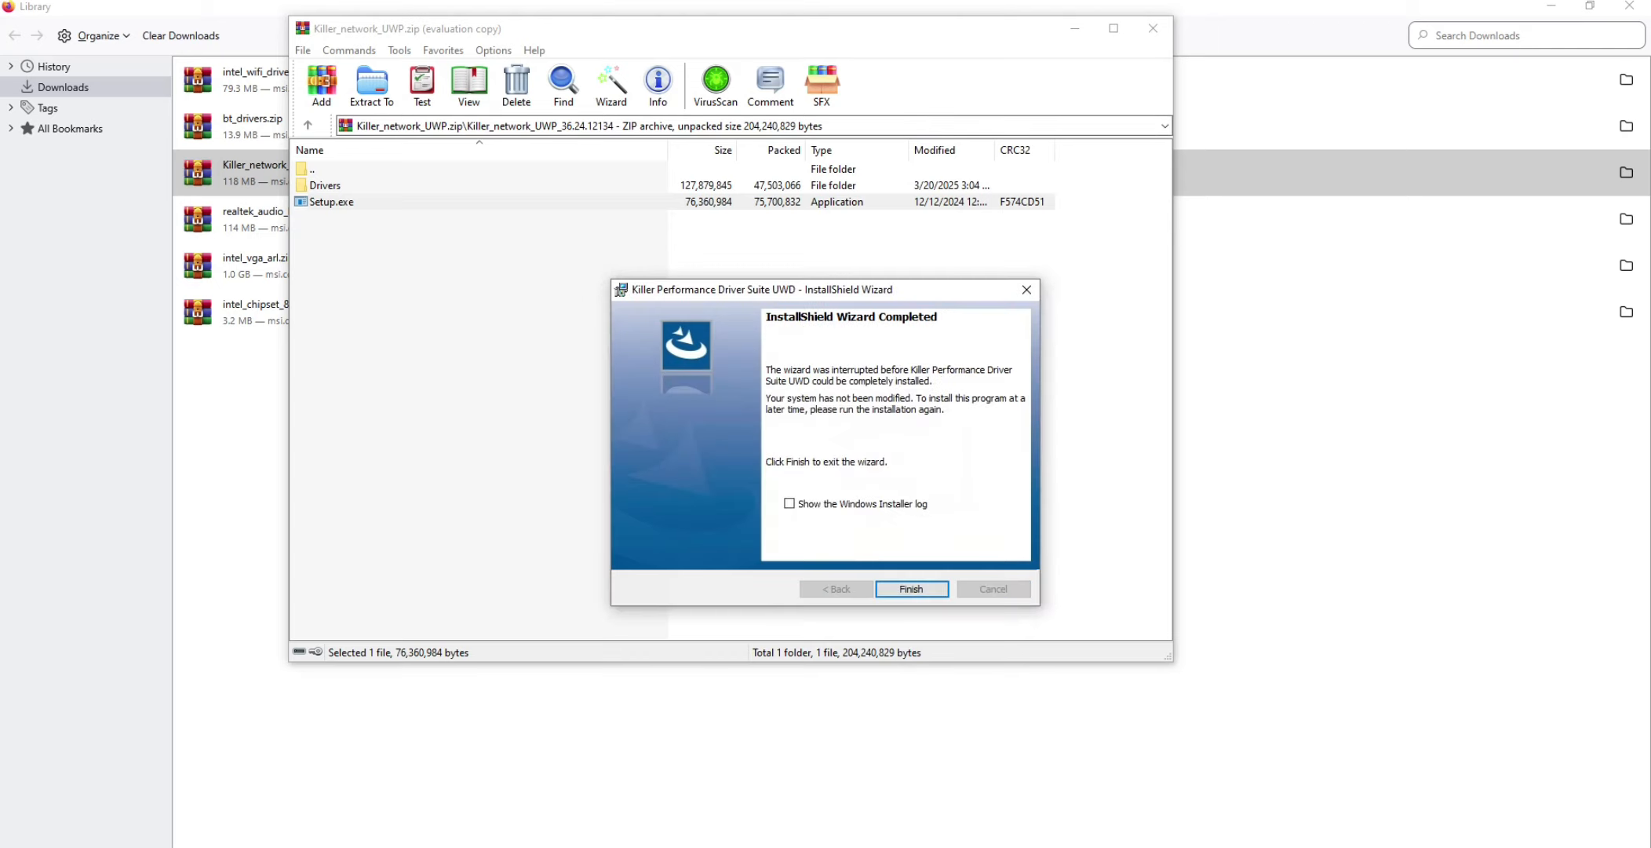
pyautogui.press('Return')
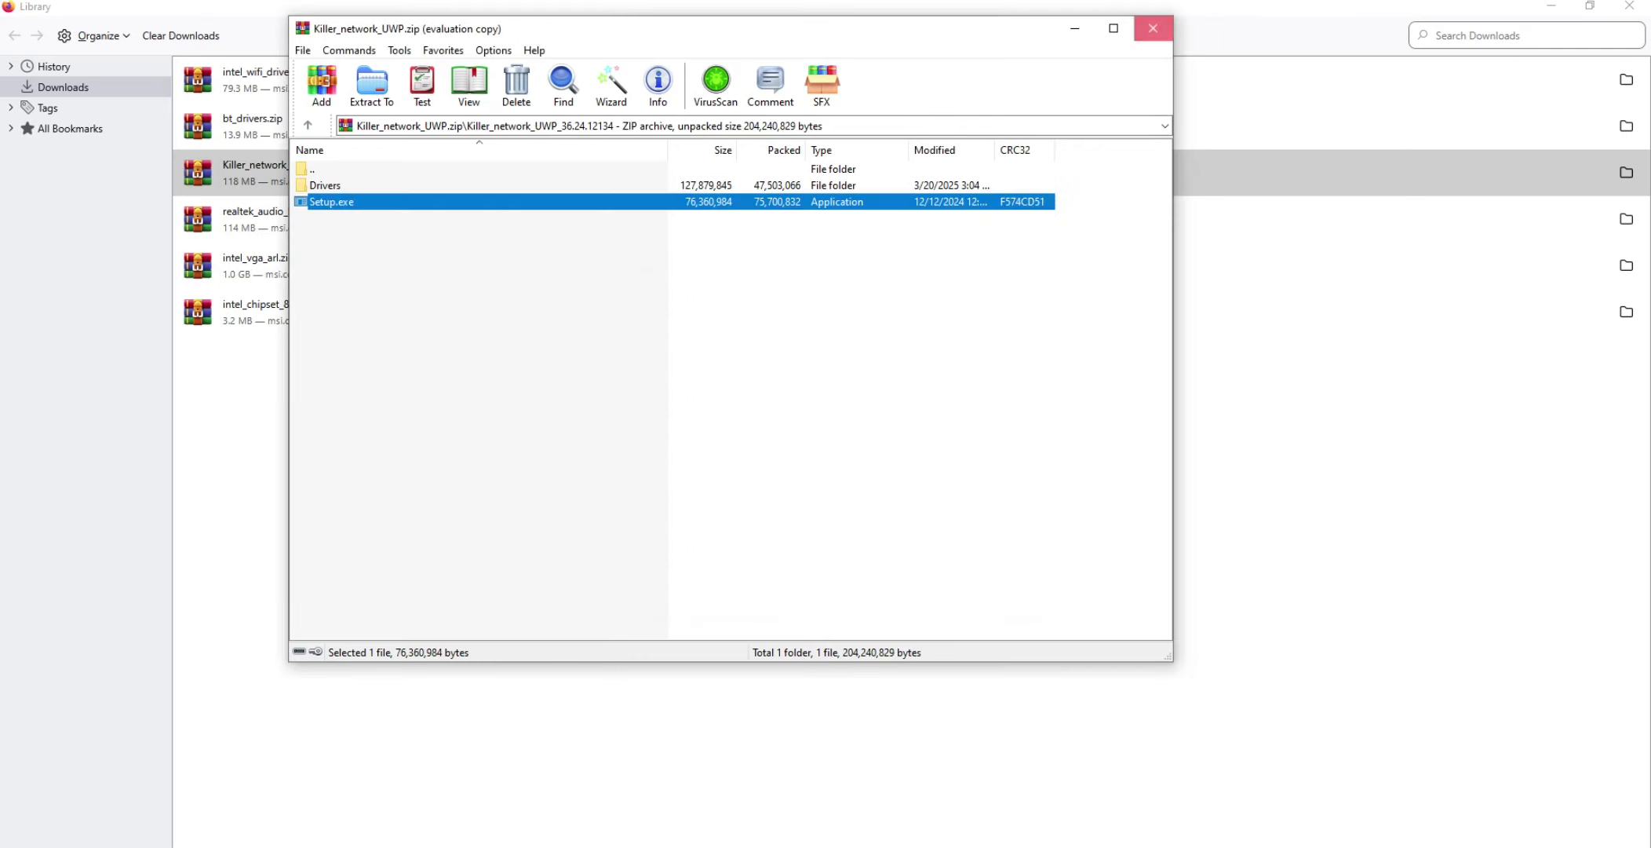
pyautogui.click(1153, 28)
# Step: Open realtek_audio_R.zip, dismiss the trial notice and run setup.exe from the Realtek HD Universal Driver folder
pyautogui.click(267, 219)
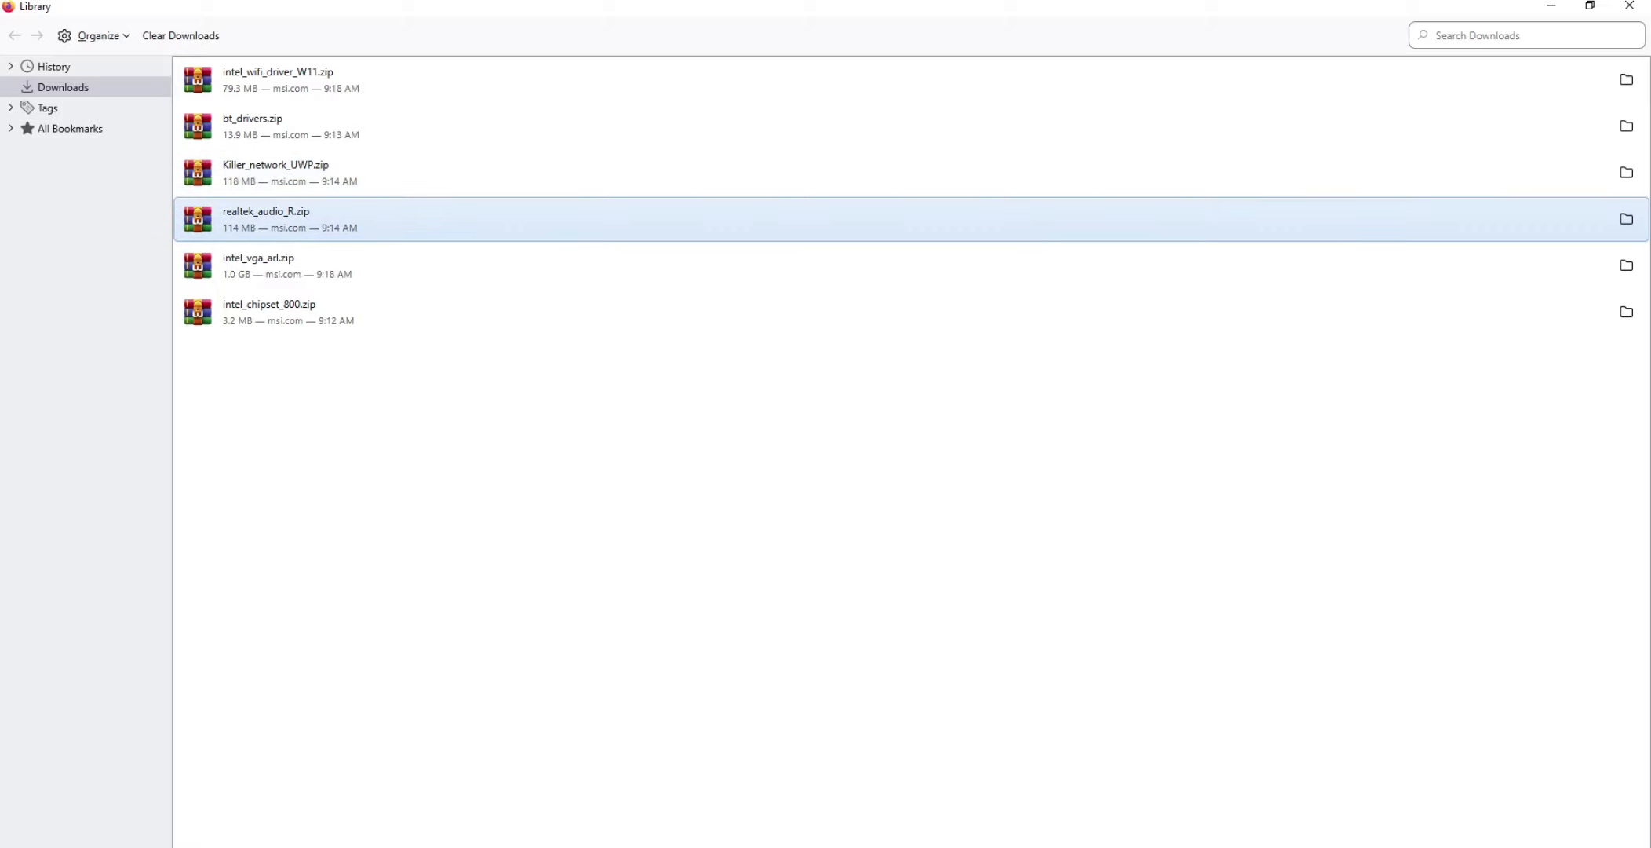
pyautogui.press('Return')
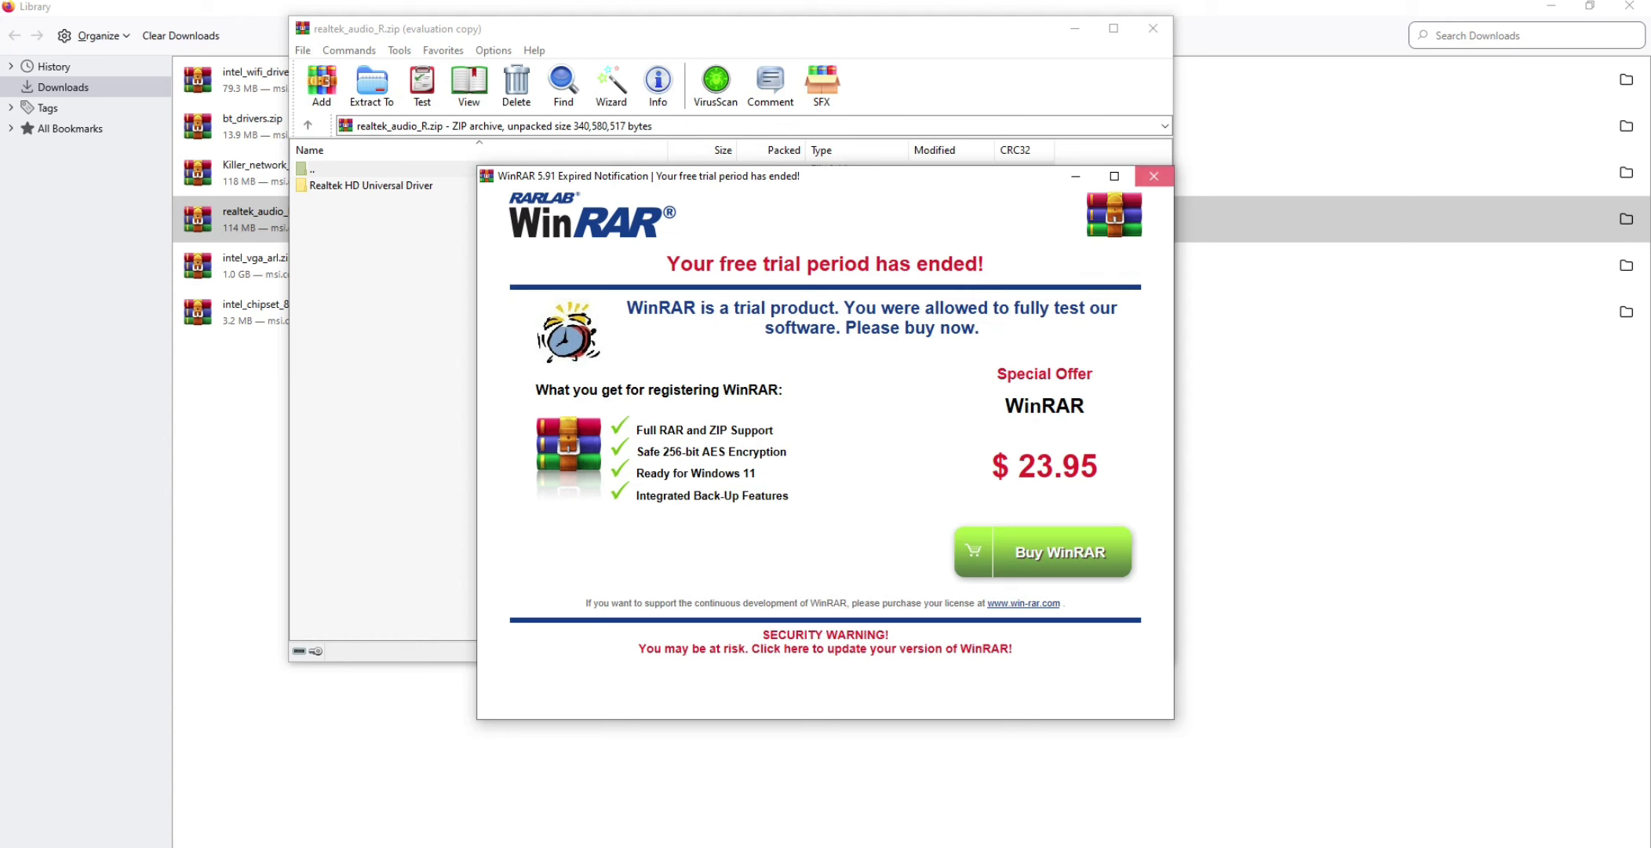
pyautogui.click(1153, 176)
pyautogui.doubleClick(371, 186)
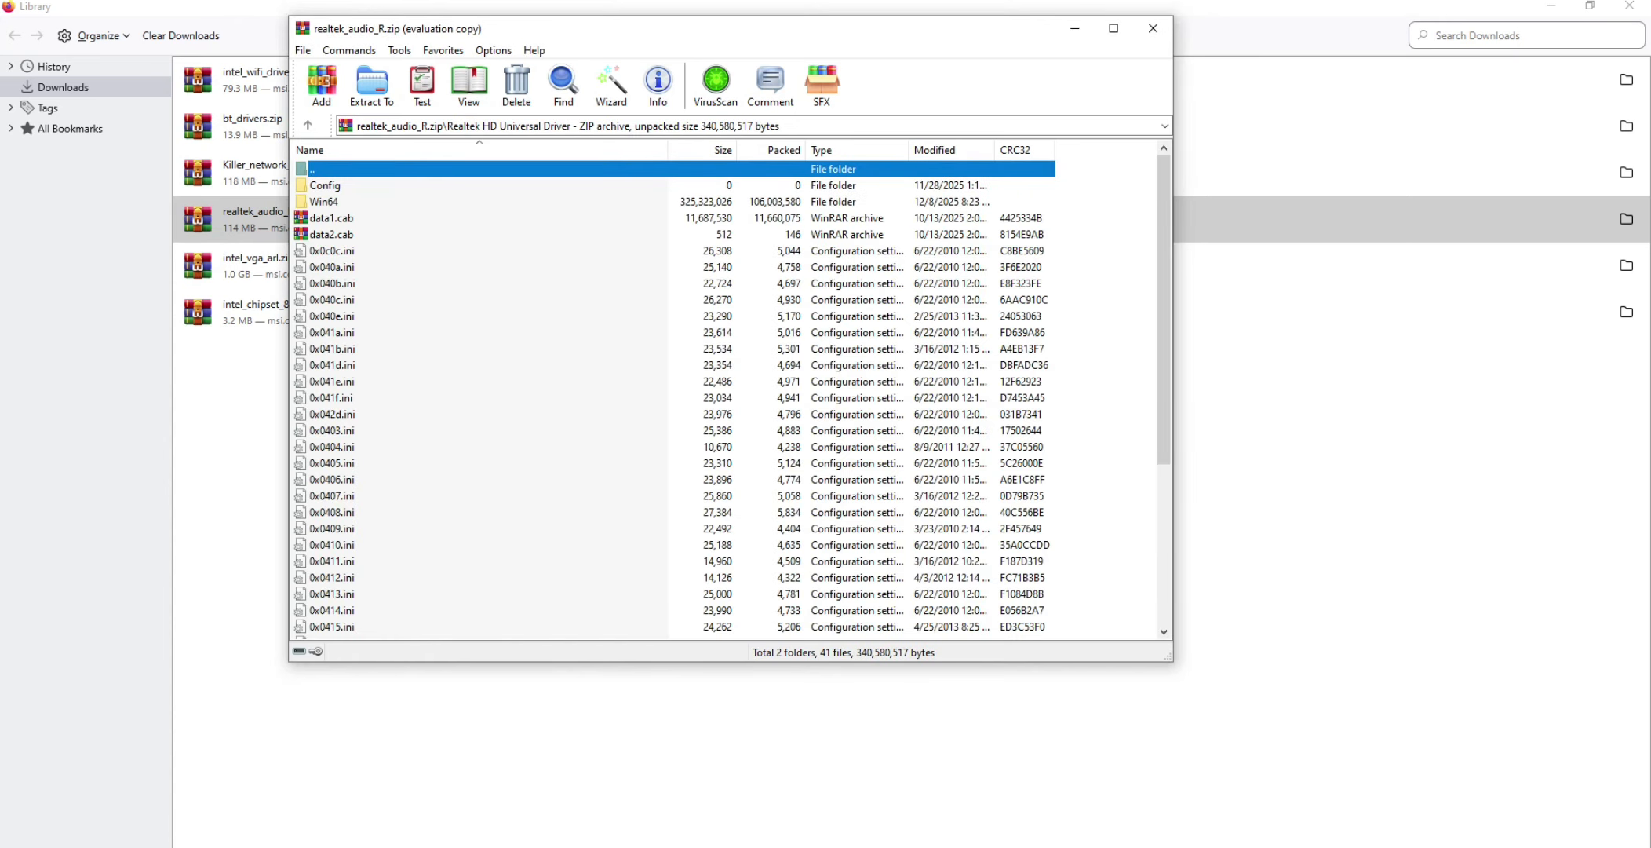
pyautogui.scroll(-5, 722, 396)
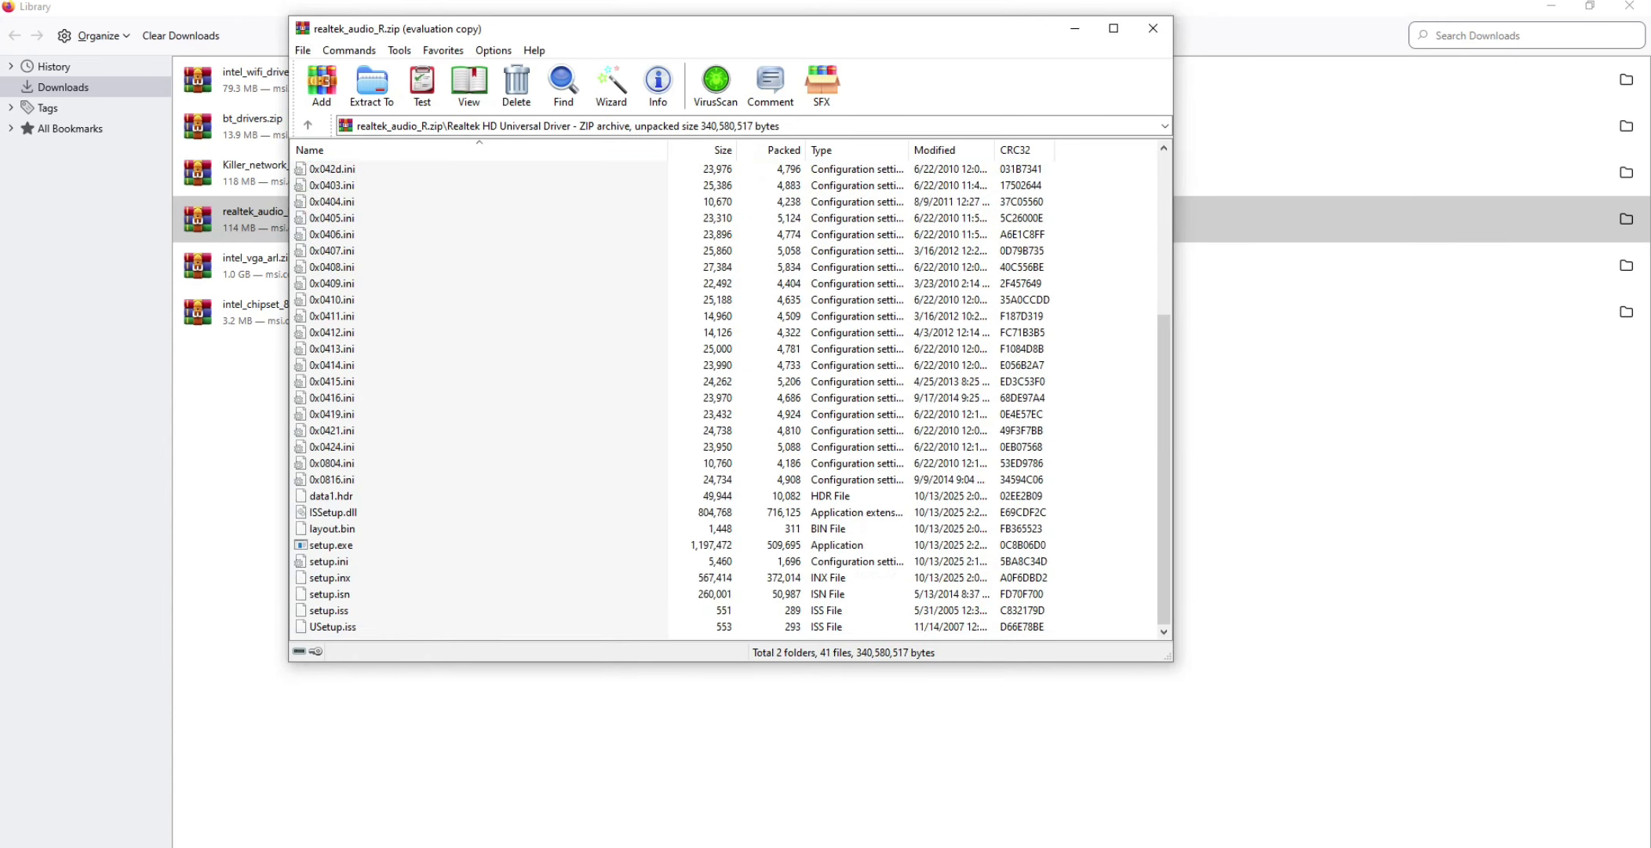
pyautogui.click(331, 546)
pyautogui.doubleClick(331, 545)
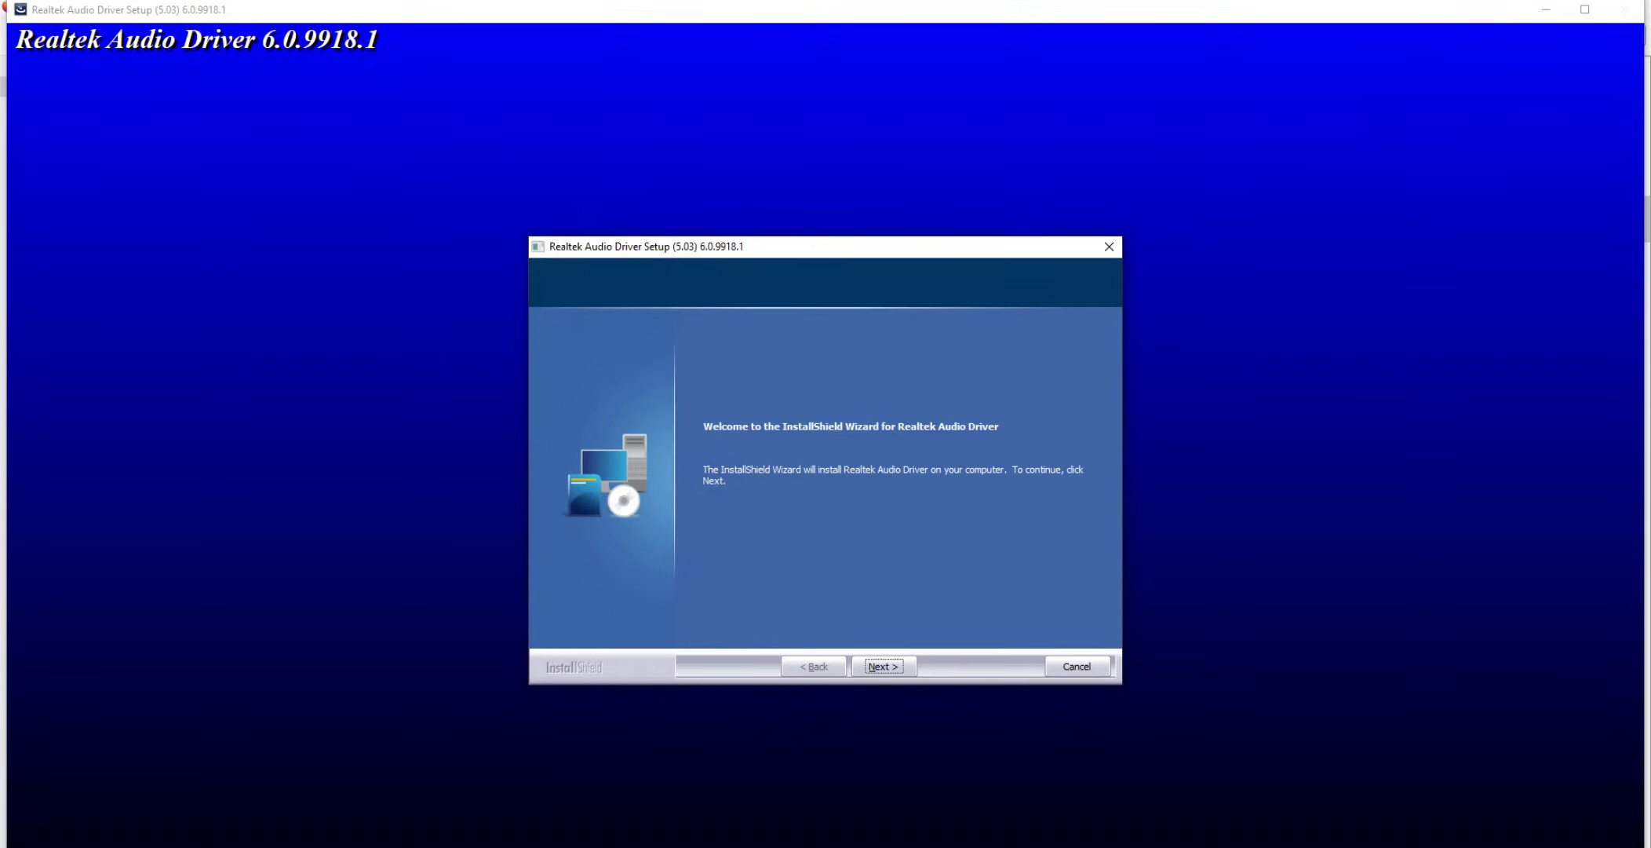
# Step: Uninstall the current Realtek audio driver through the setup wizard, finish the wizard and close the realtek_audio_R.zip archive
pyautogui.press('Return')
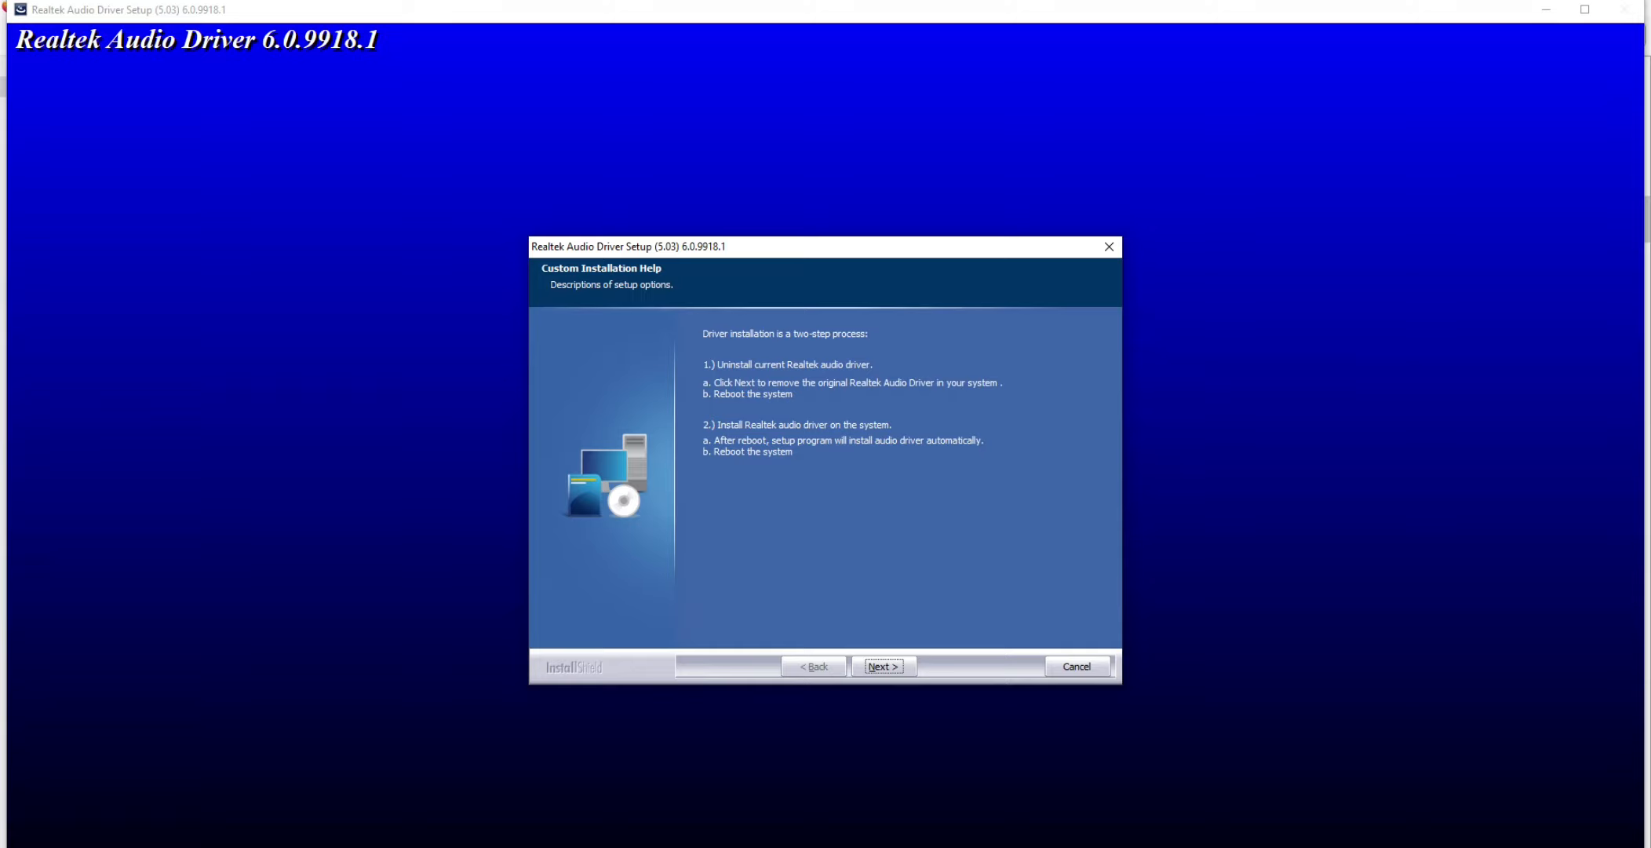
pyautogui.press('Return')
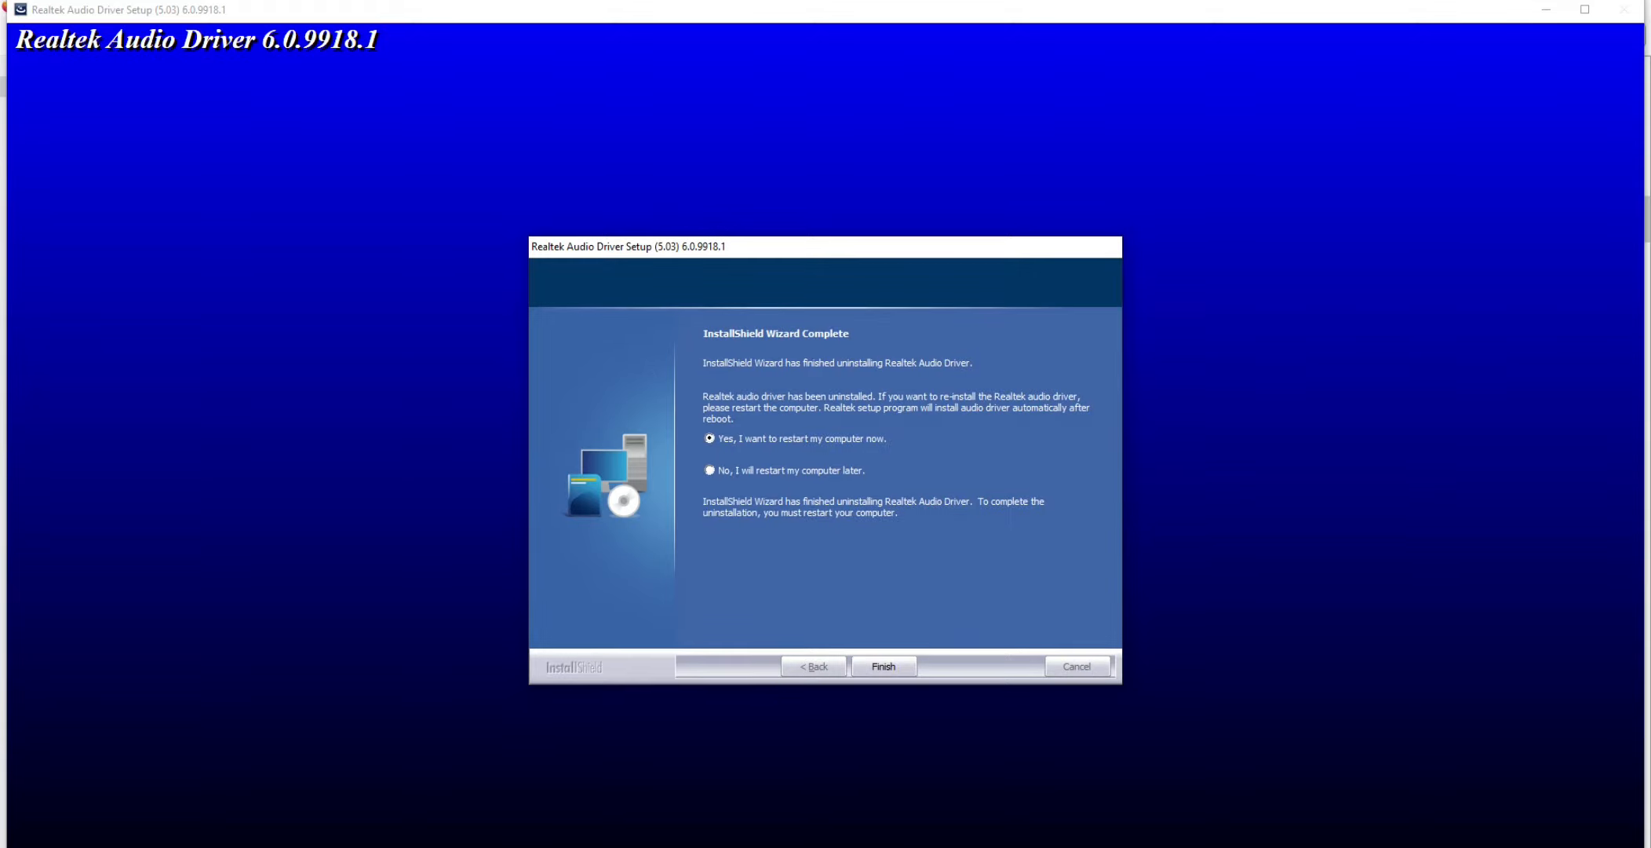
pyautogui.press('Return')
pyautogui.click(1153, 28)
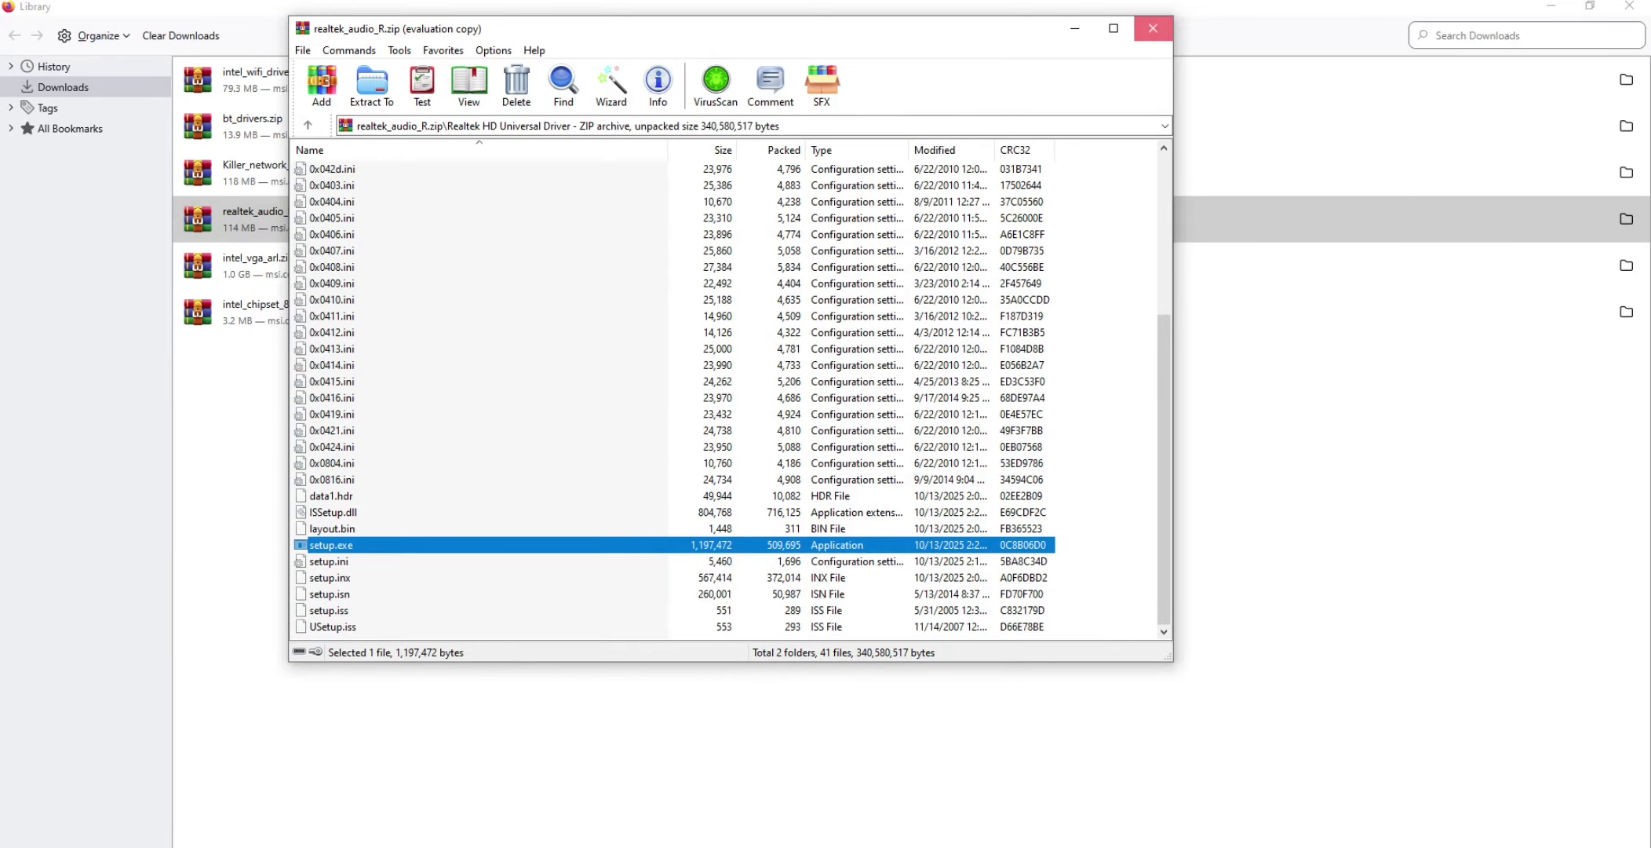
# Step: Open intel_vga_arl.zip from the downloads, dismiss the trial notice and enter the Intel VGA Driver_32.0.101.6629 folder
pyautogui.click(271, 265)
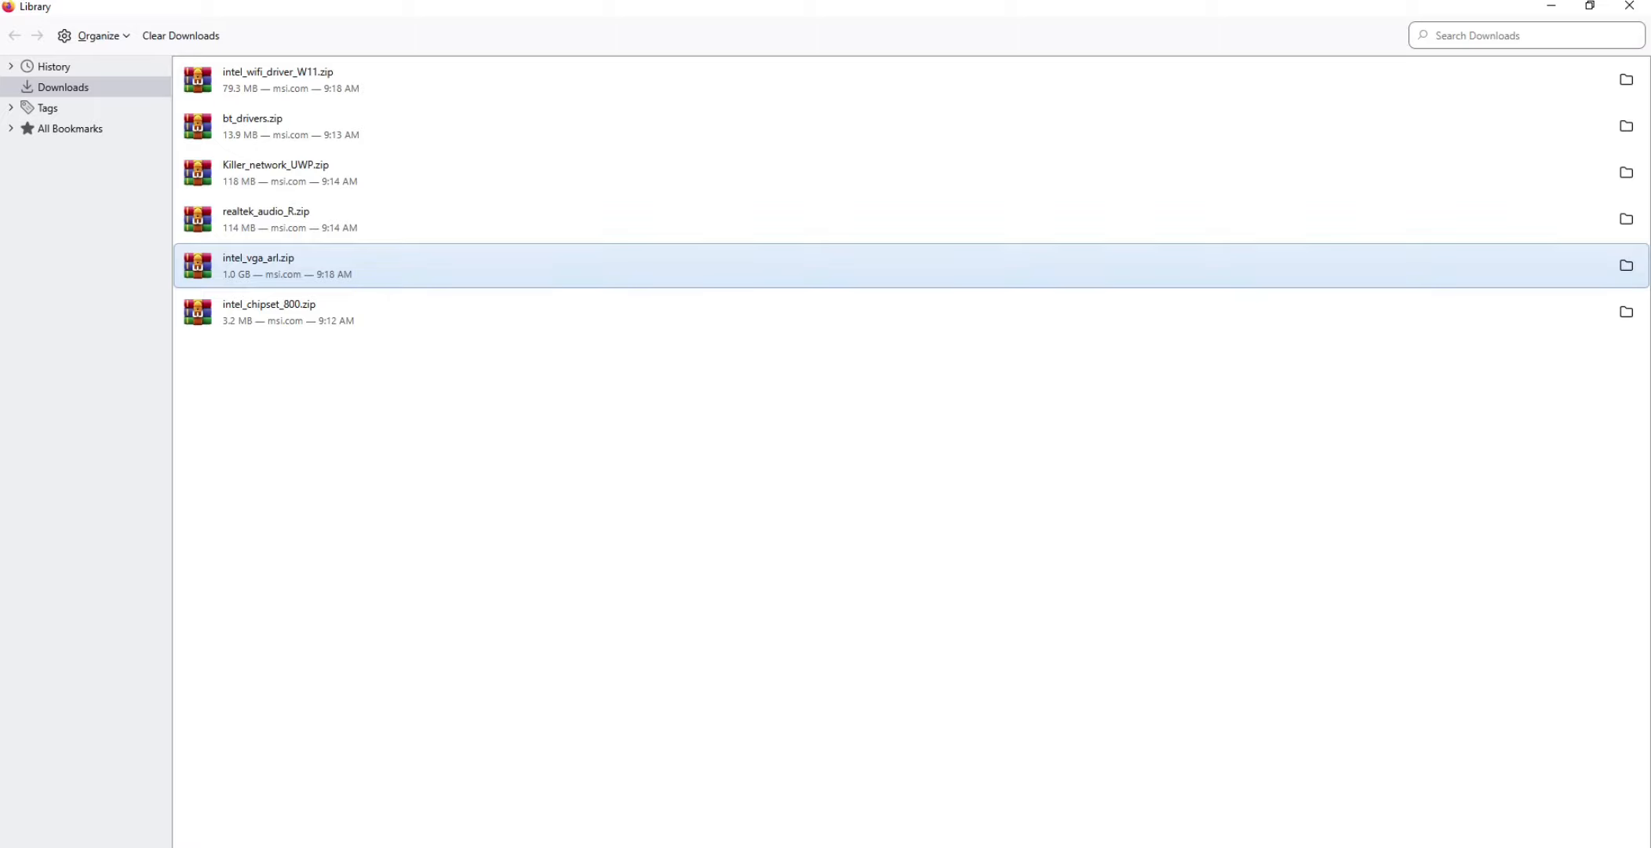
pyautogui.doubleClick(271, 265)
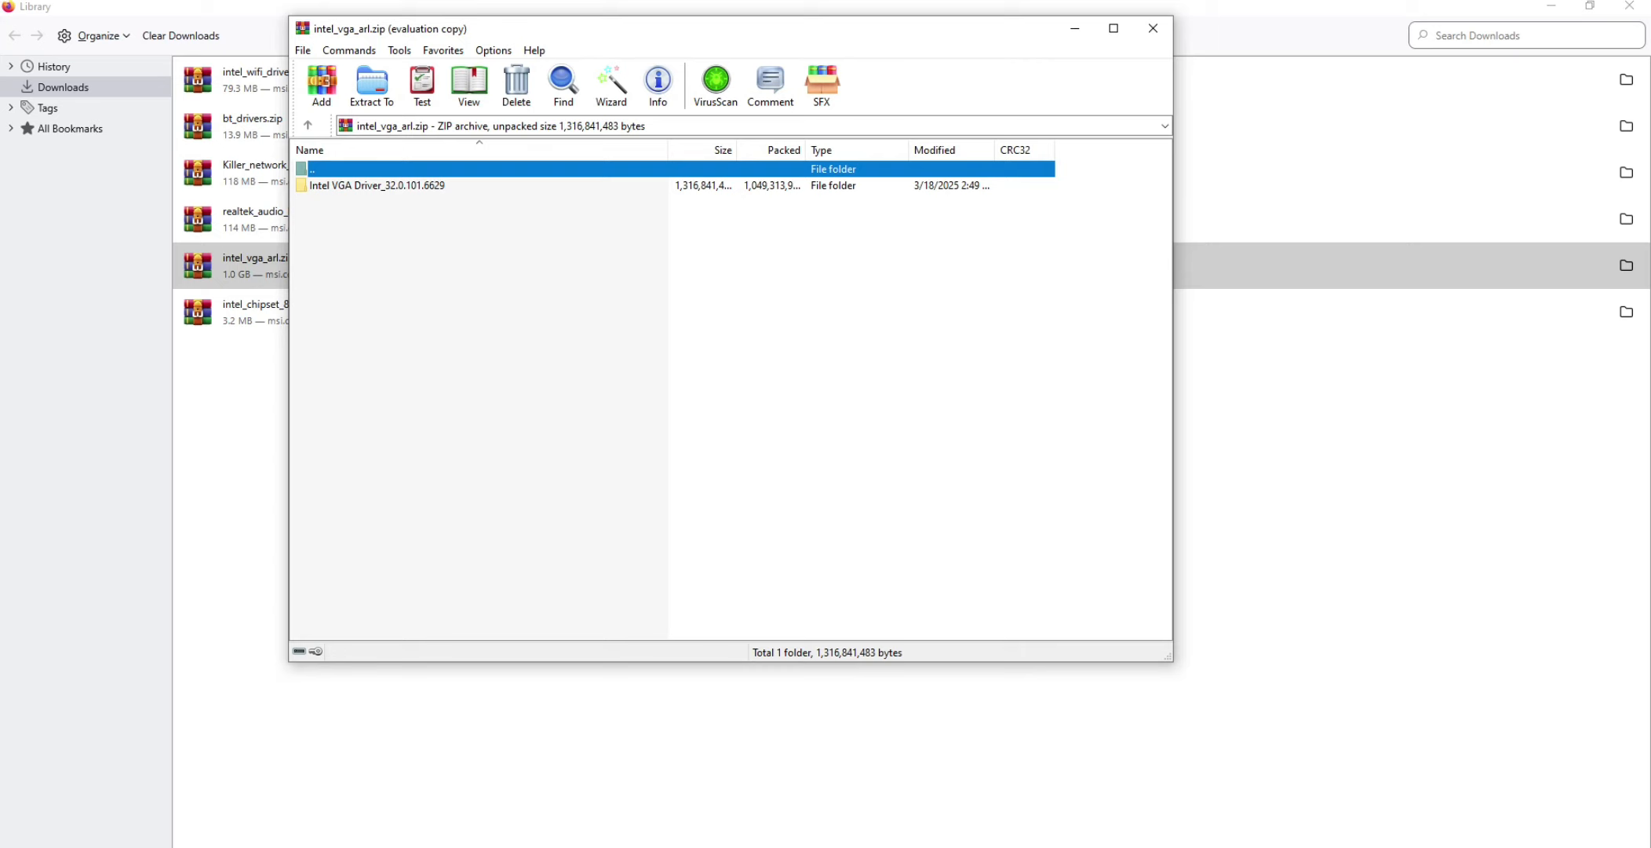
pyautogui.click(864, 279)
pyautogui.doubleClick(377, 185)
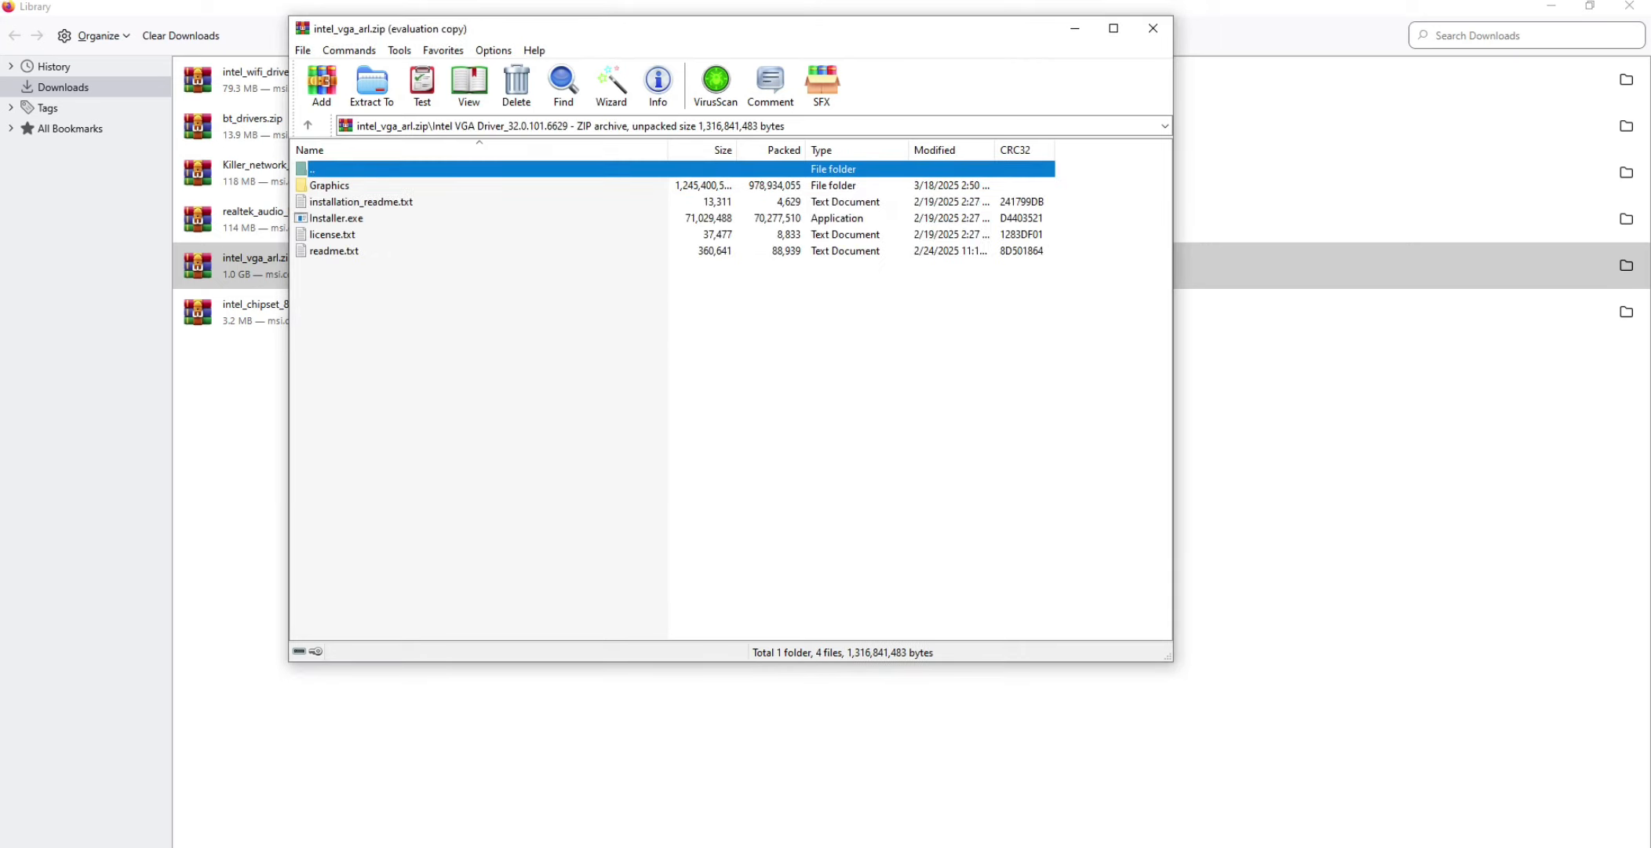
# Step: Examine the files in the Graphics folder for an installer and return to the Intel VGA Driver_32.0.101.6629 folder
pyautogui.doubleClick(337, 185)
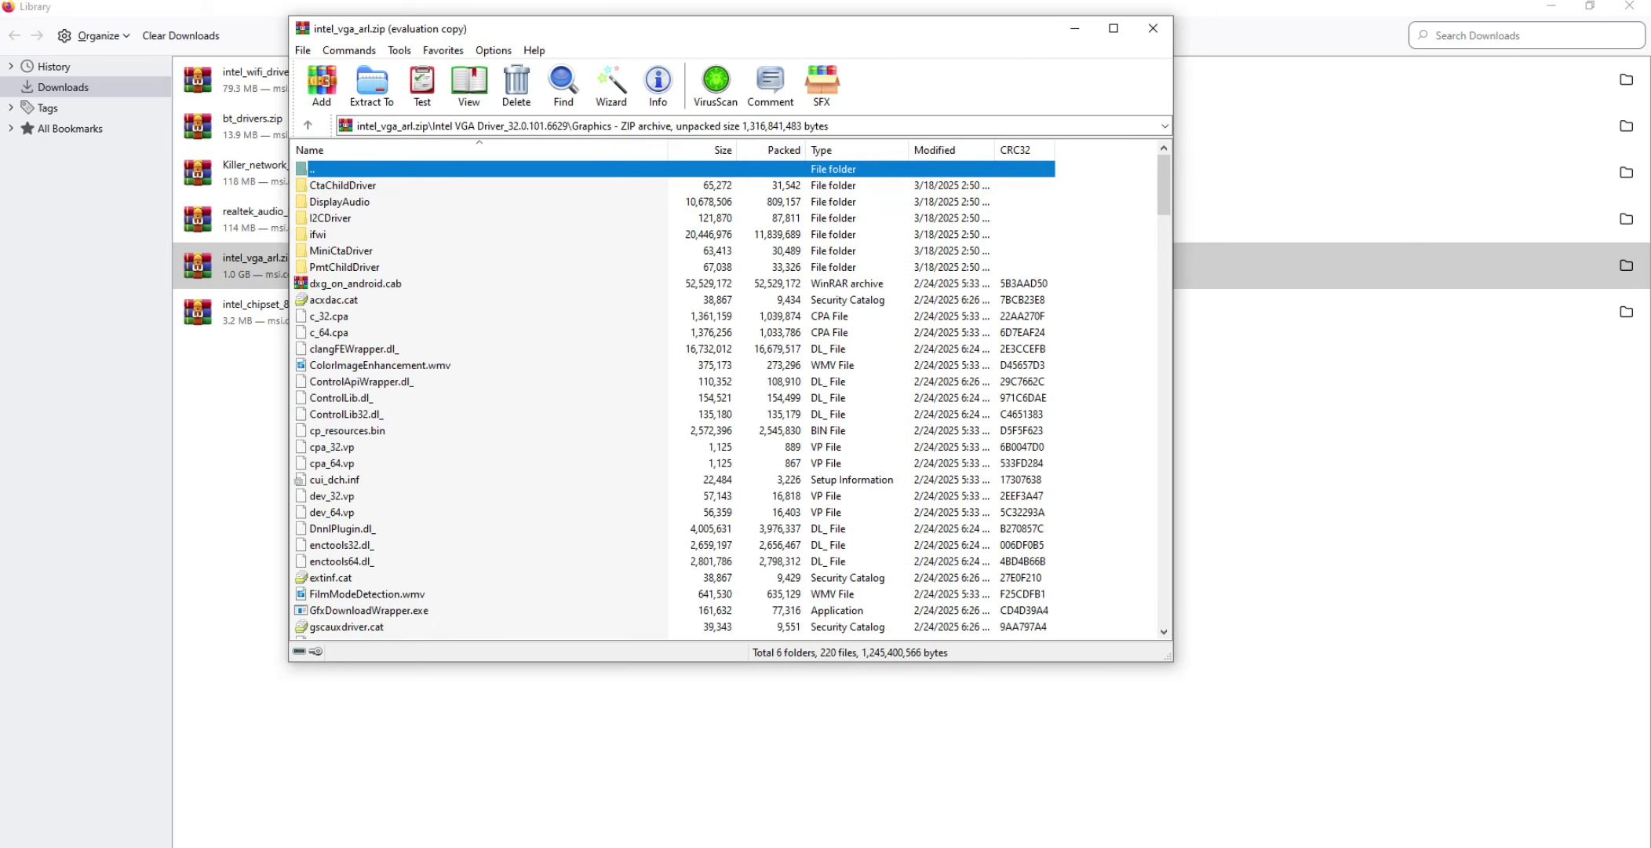
pyautogui.scroll(-19, 730, 397)
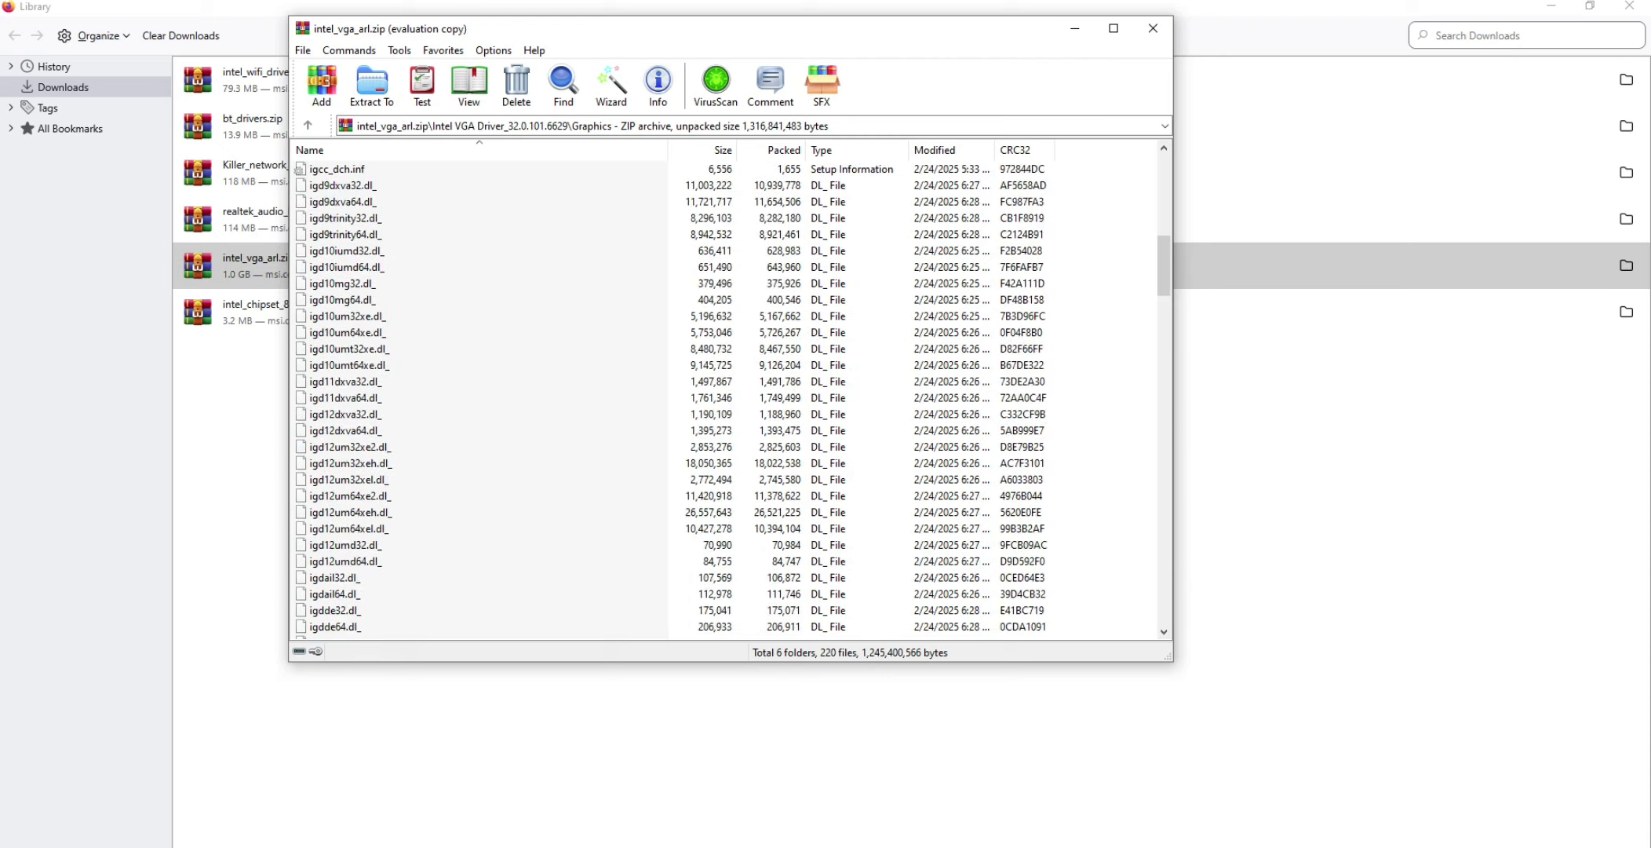
pyautogui.scroll(-20, 730, 396)
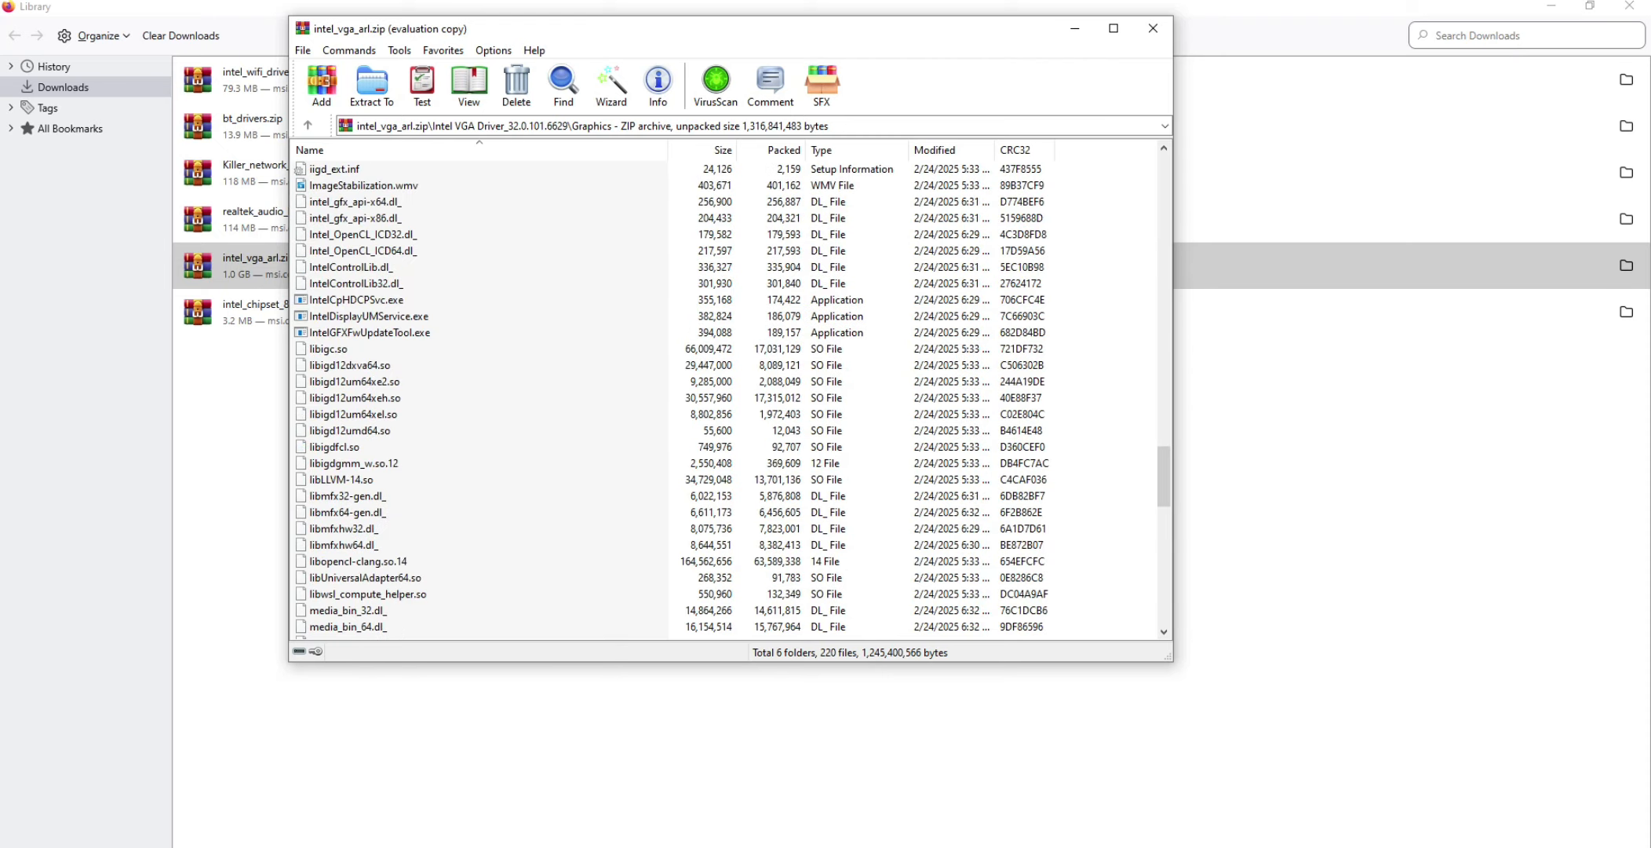
pyautogui.scroll(-12, 733, 400)
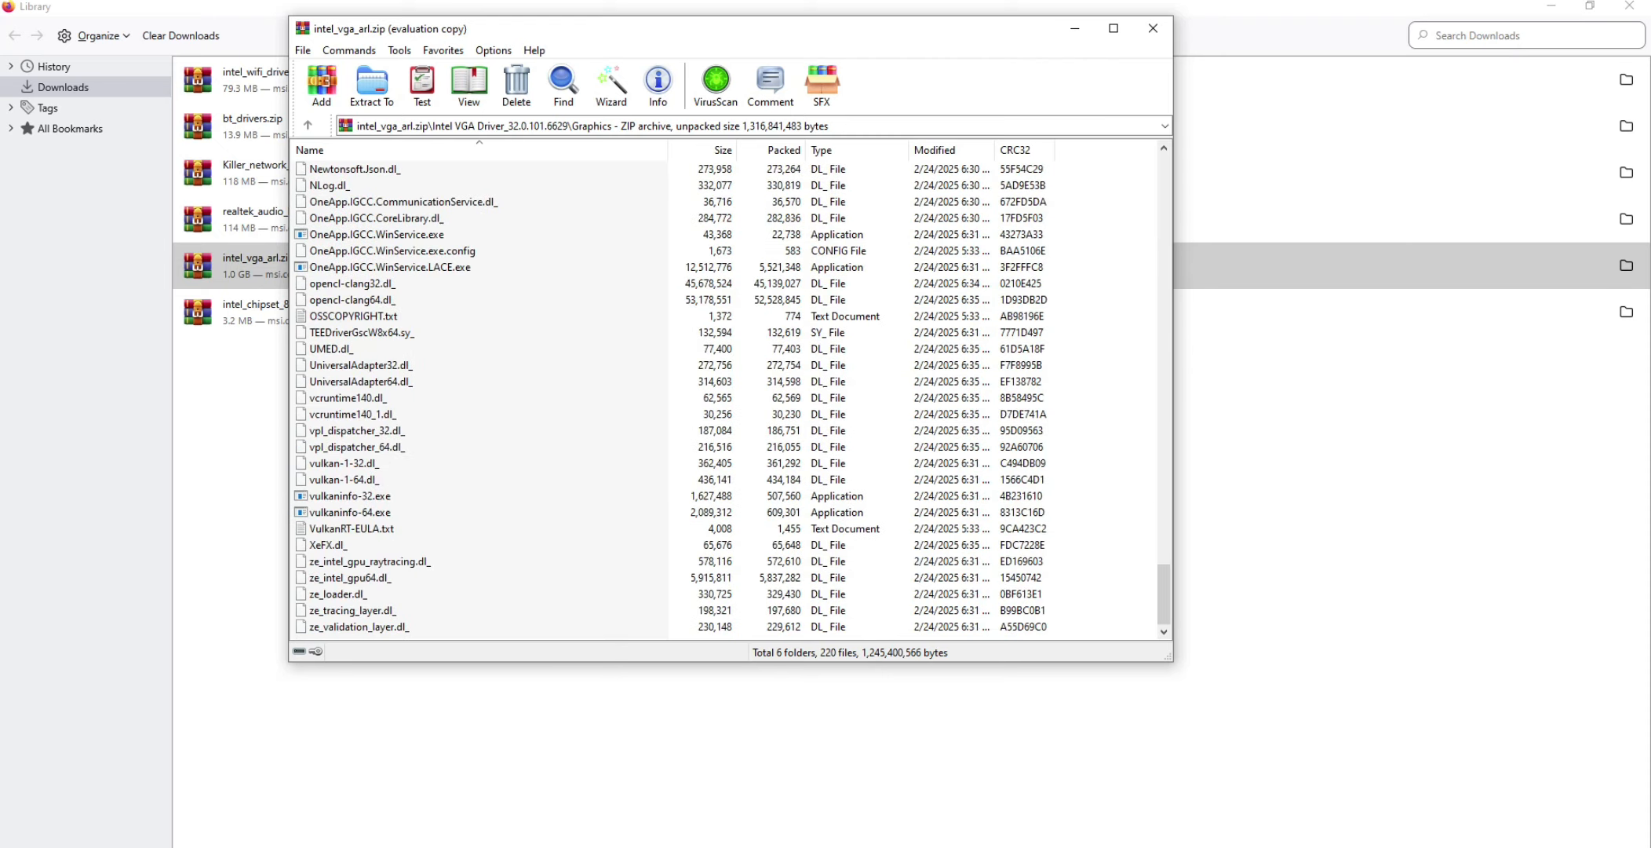
pyautogui.scroll(5, 726, 397)
pyautogui.scroll(20, 730, 397)
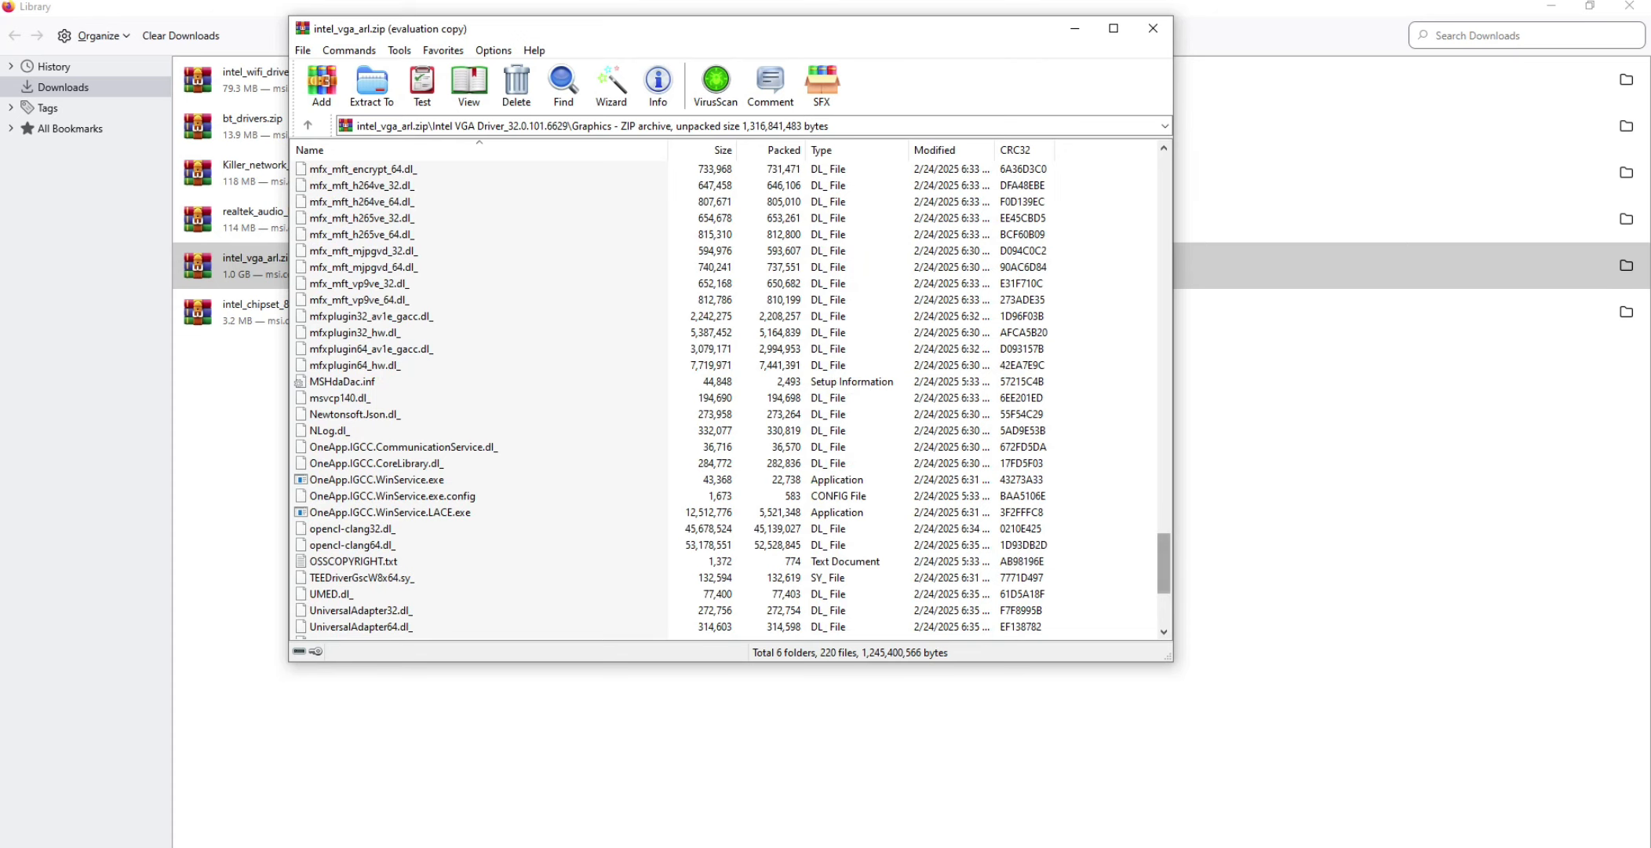
pyautogui.press('Return')
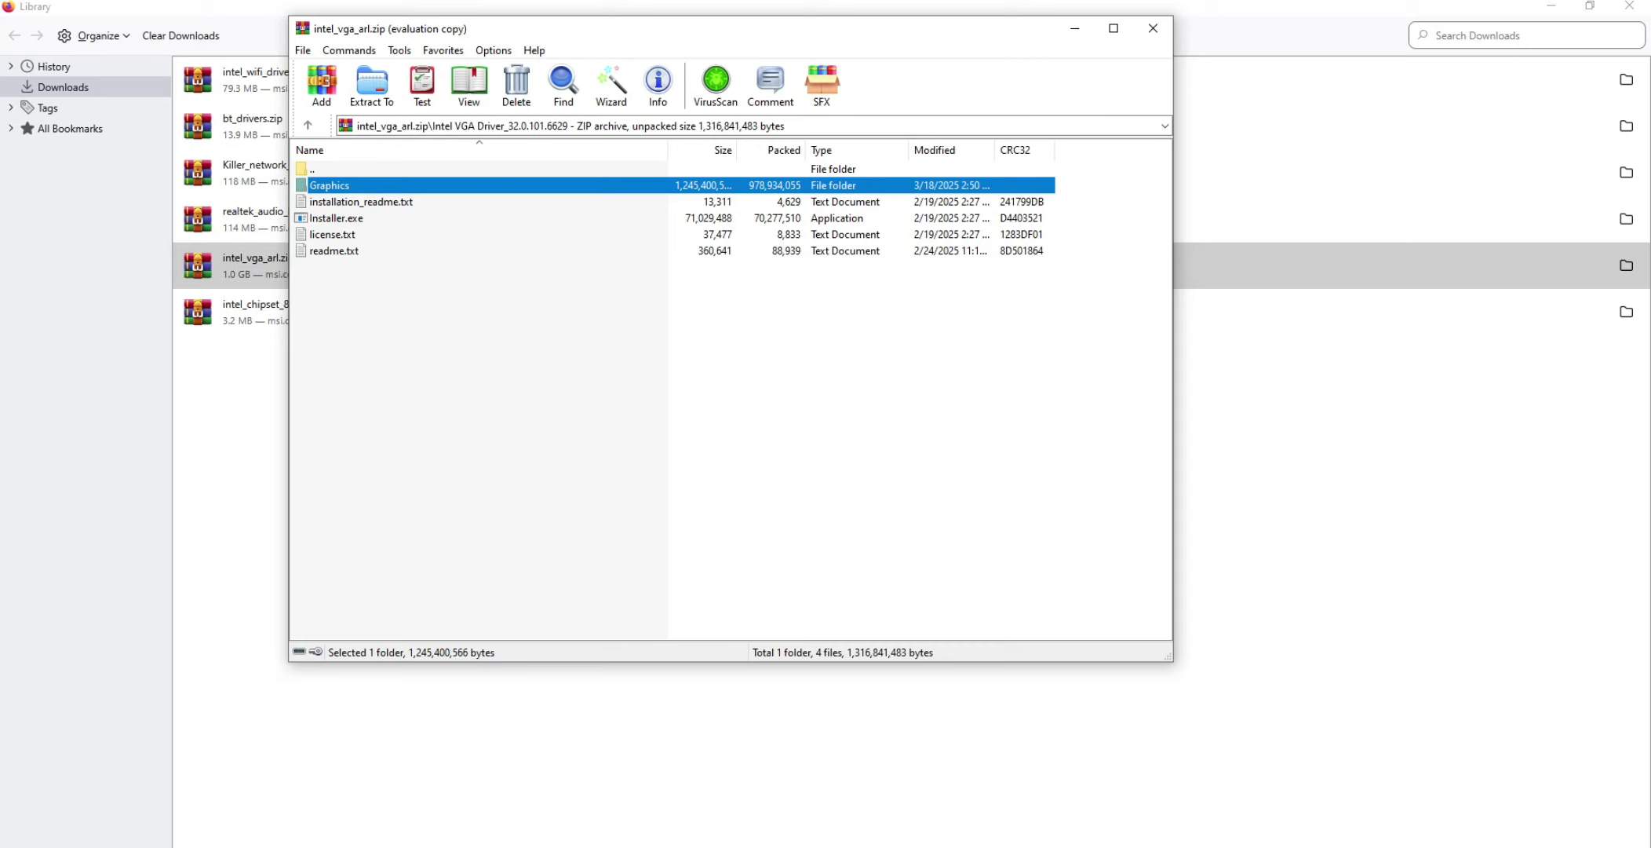
# Step: Begin the Intel graphics driver installation with Installer.exe and close the intel_vga_arl.zip archive
pyautogui.doubleClick(336, 218)
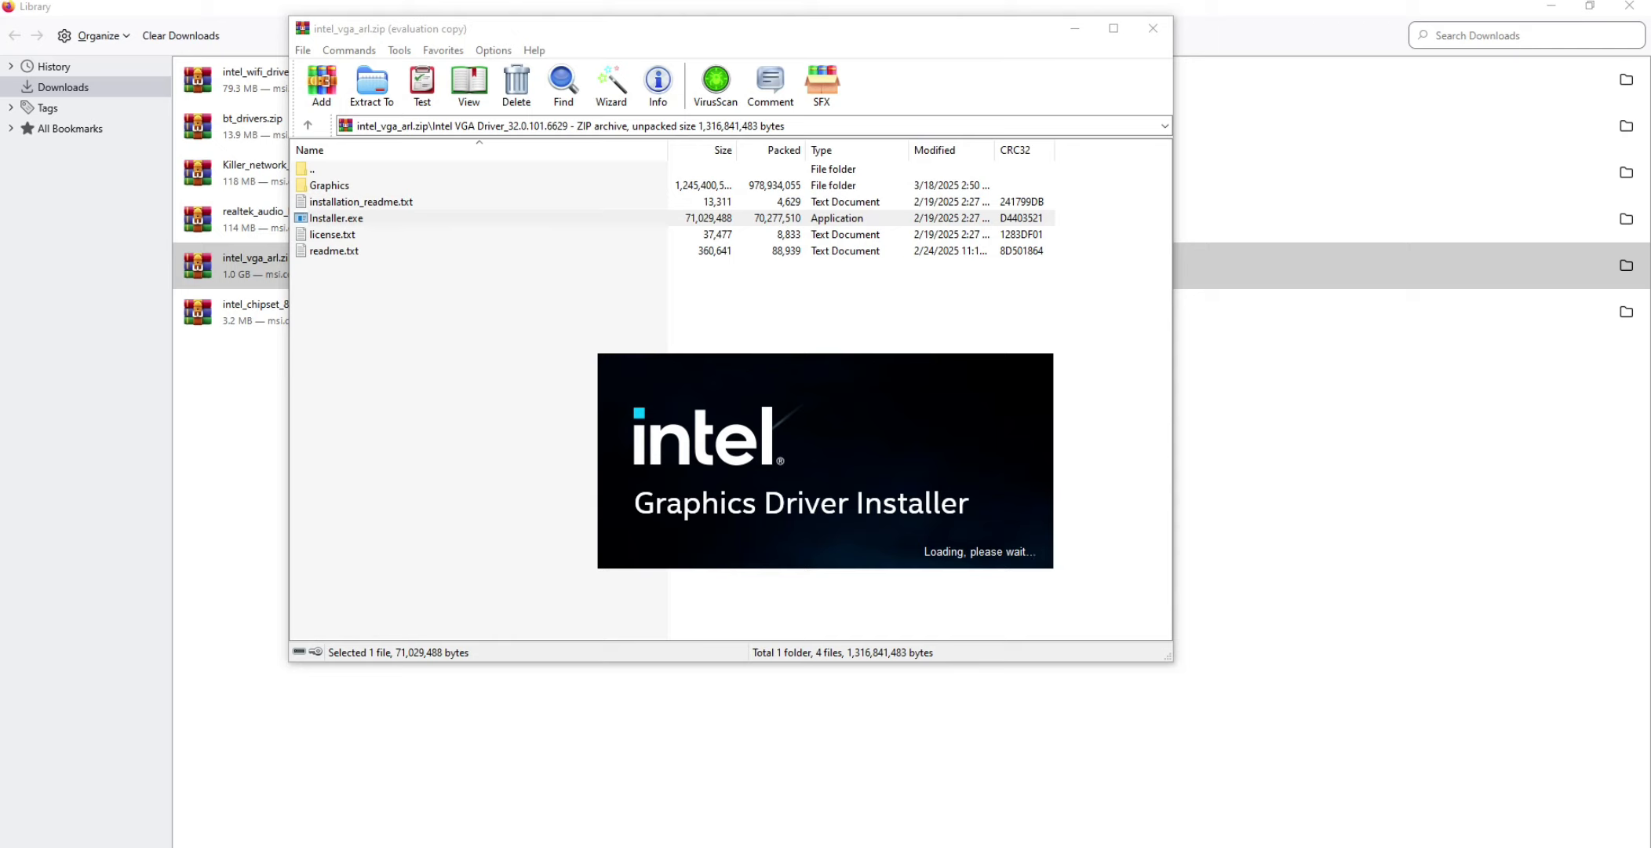
pyautogui.moveTo(948, 847)
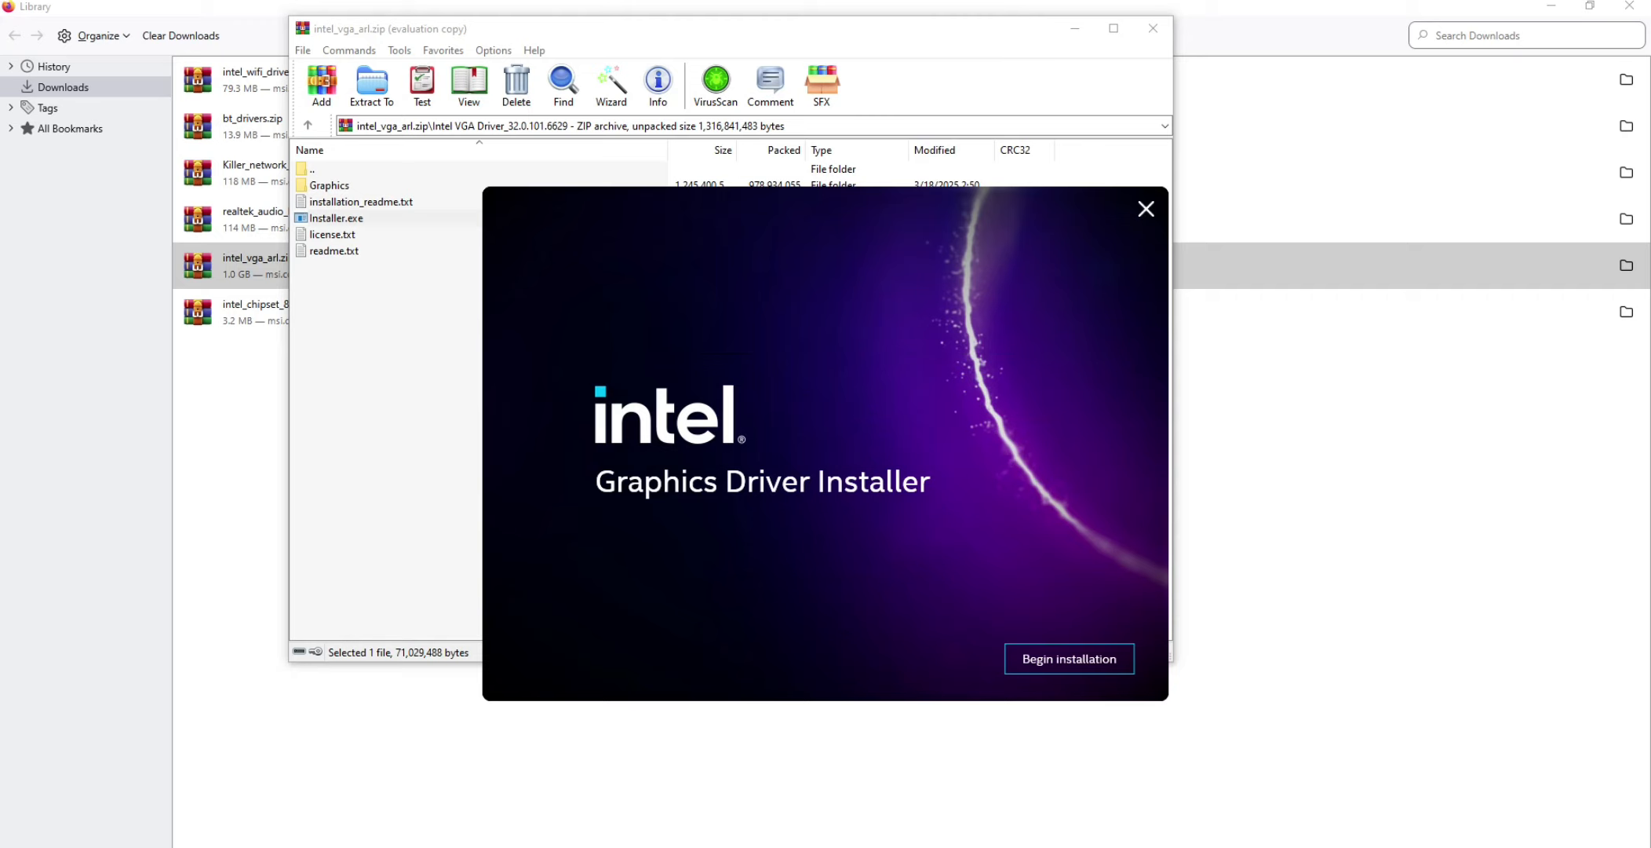
pyautogui.click(1069, 659)
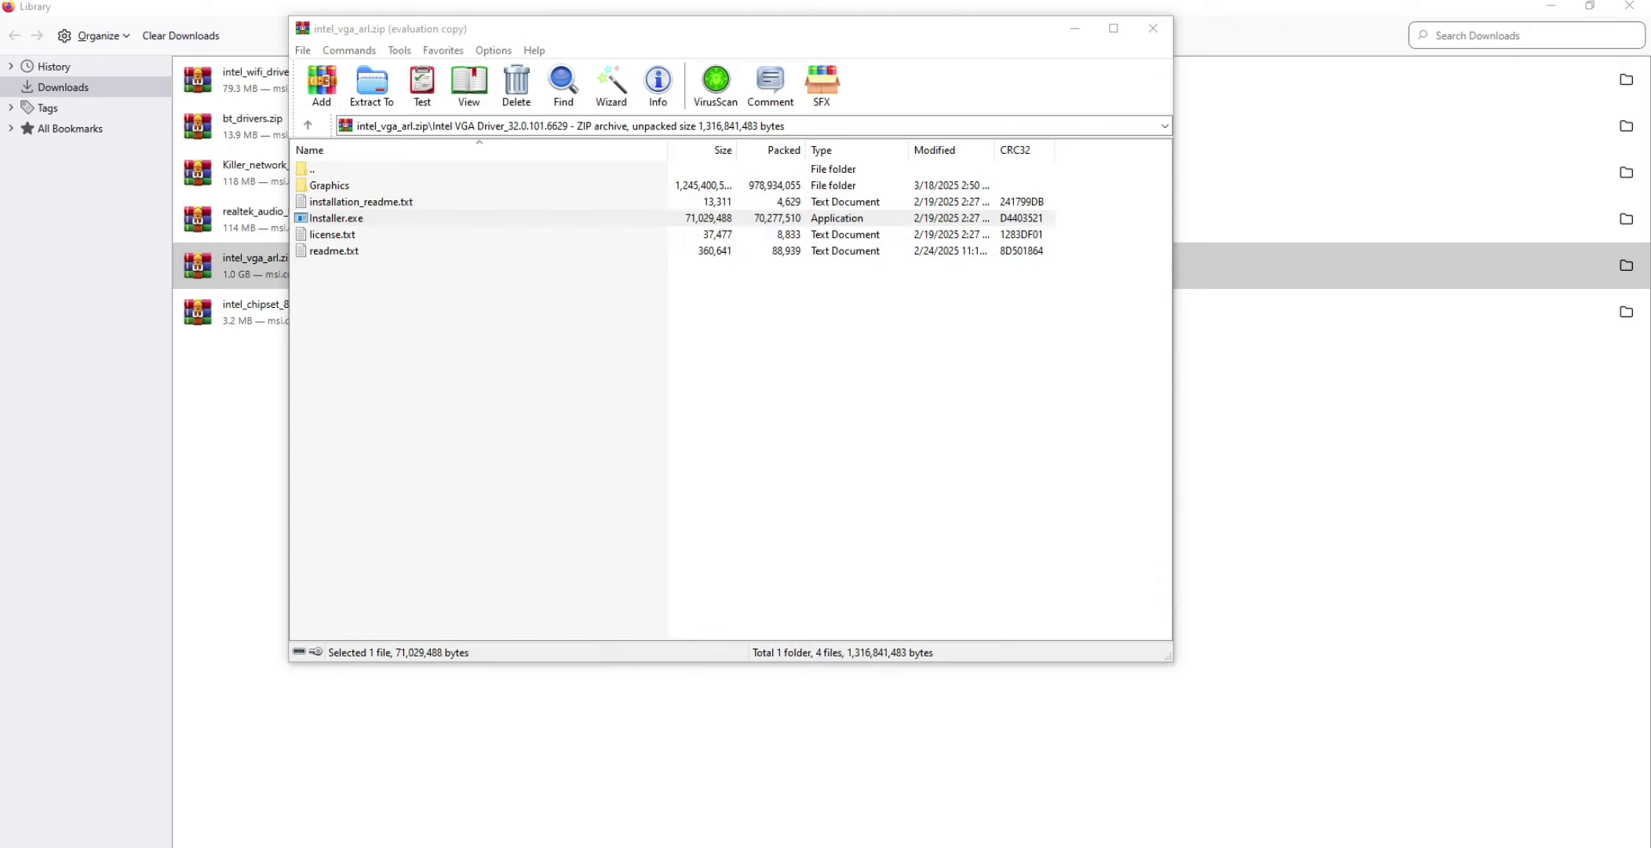
pyautogui.click(1153, 29)
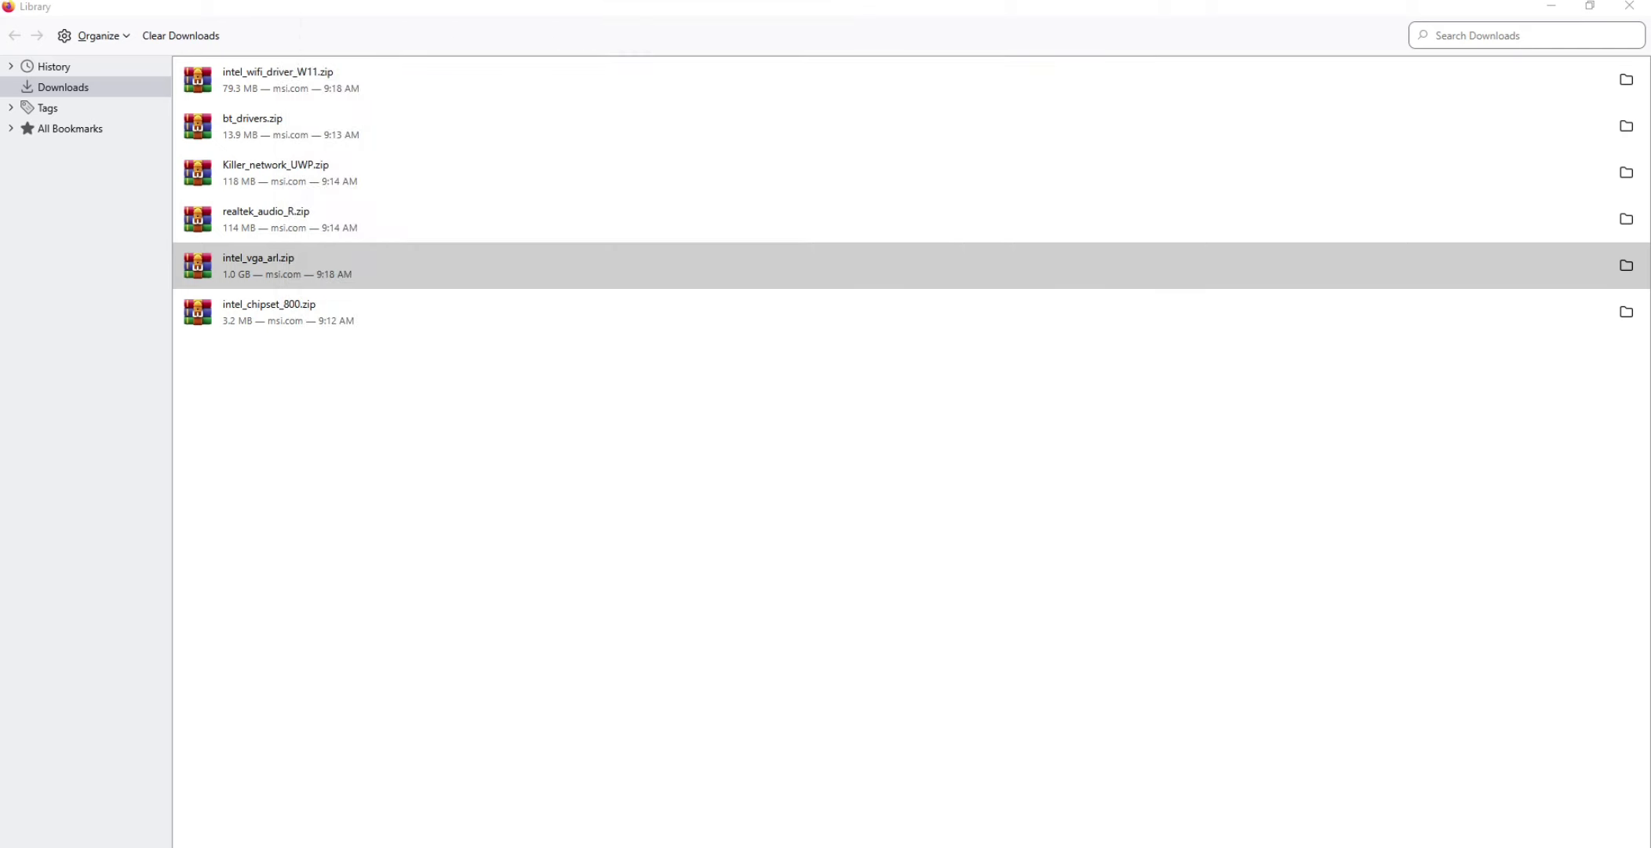
# Step: Open intel_chipset_800.zip, dismiss the trial notice and run SetupChipset.exe from the Intel Chipset Driver_10.1.20062.8627 folder
pyautogui.click(269, 312)
pyautogui.doubleClick(269, 312)
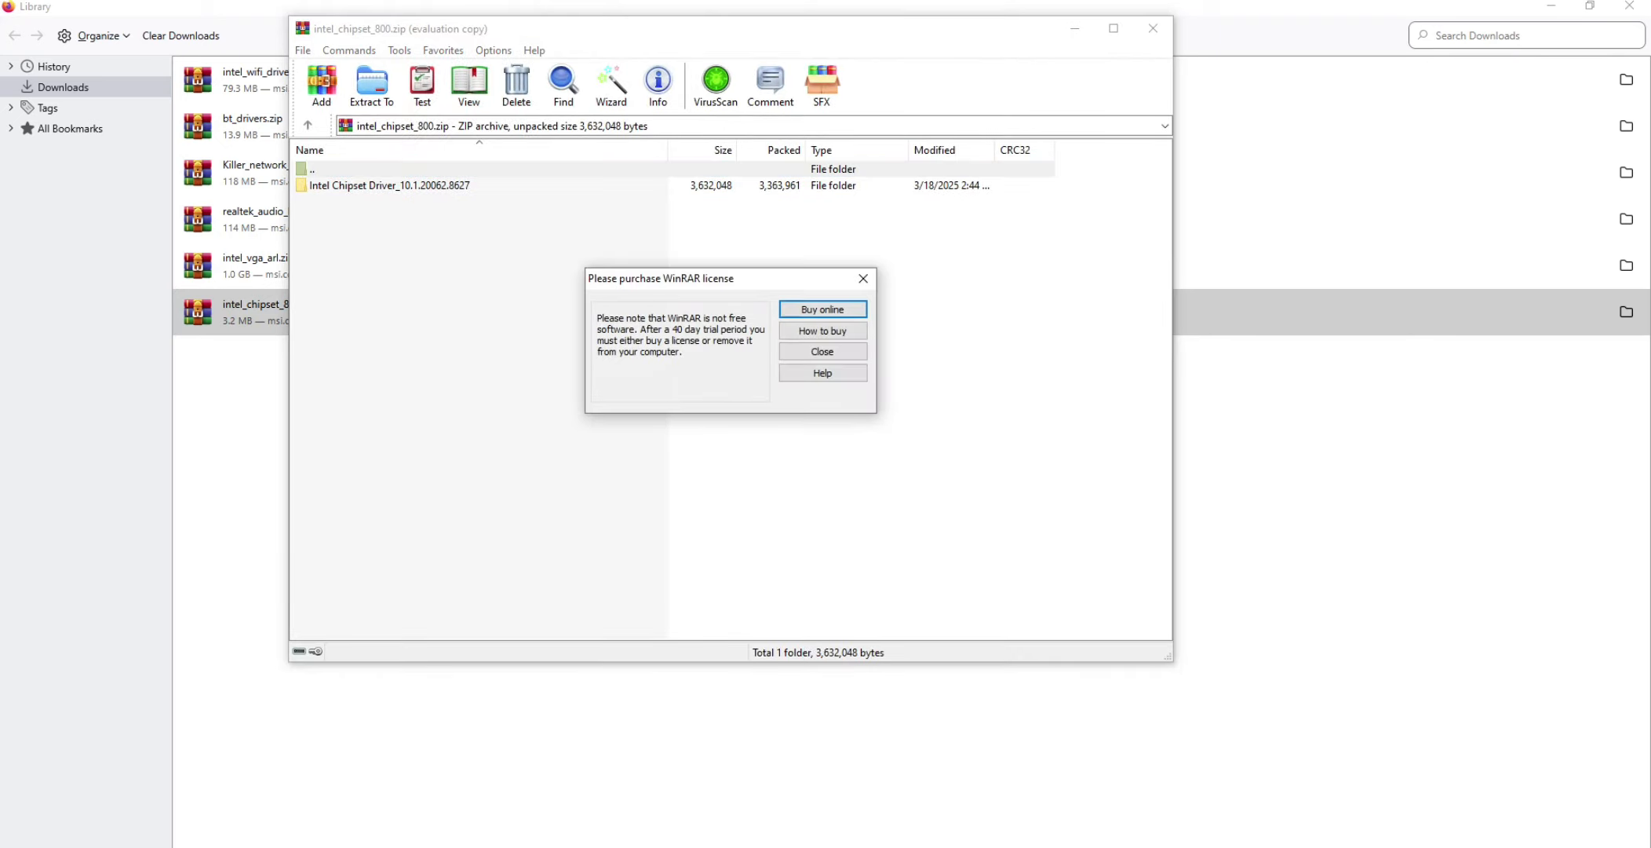
pyautogui.click(863, 278)
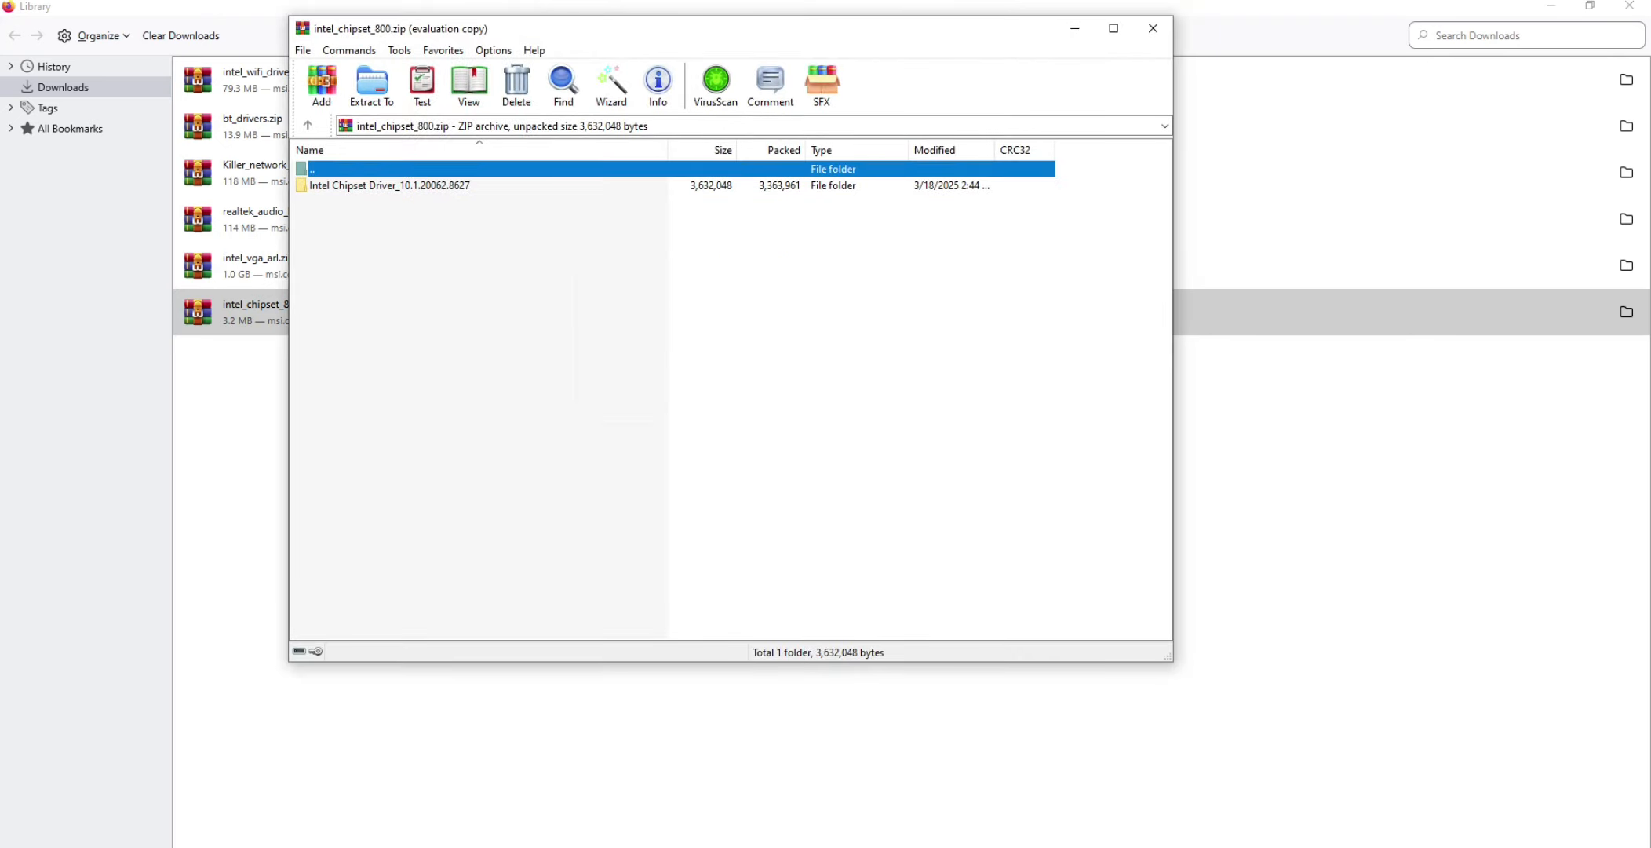
pyautogui.doubleClick(389, 186)
pyautogui.doubleClick(369, 185)
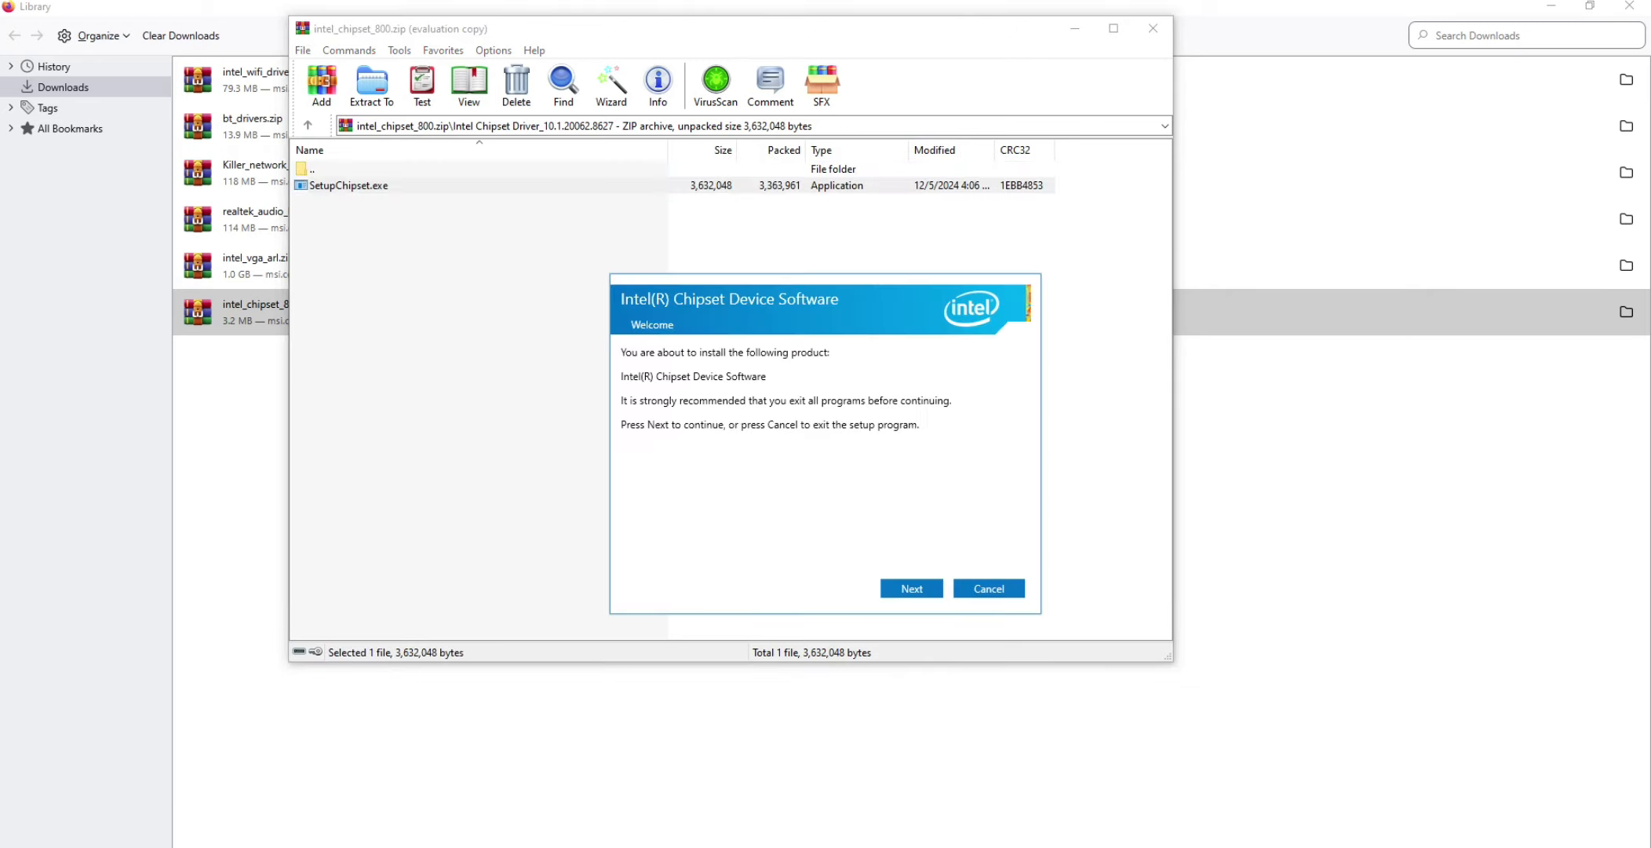
# Step: Accept the license agreement in the Intel Chipset Device Software setup and start the installation
pyautogui.press('Return')
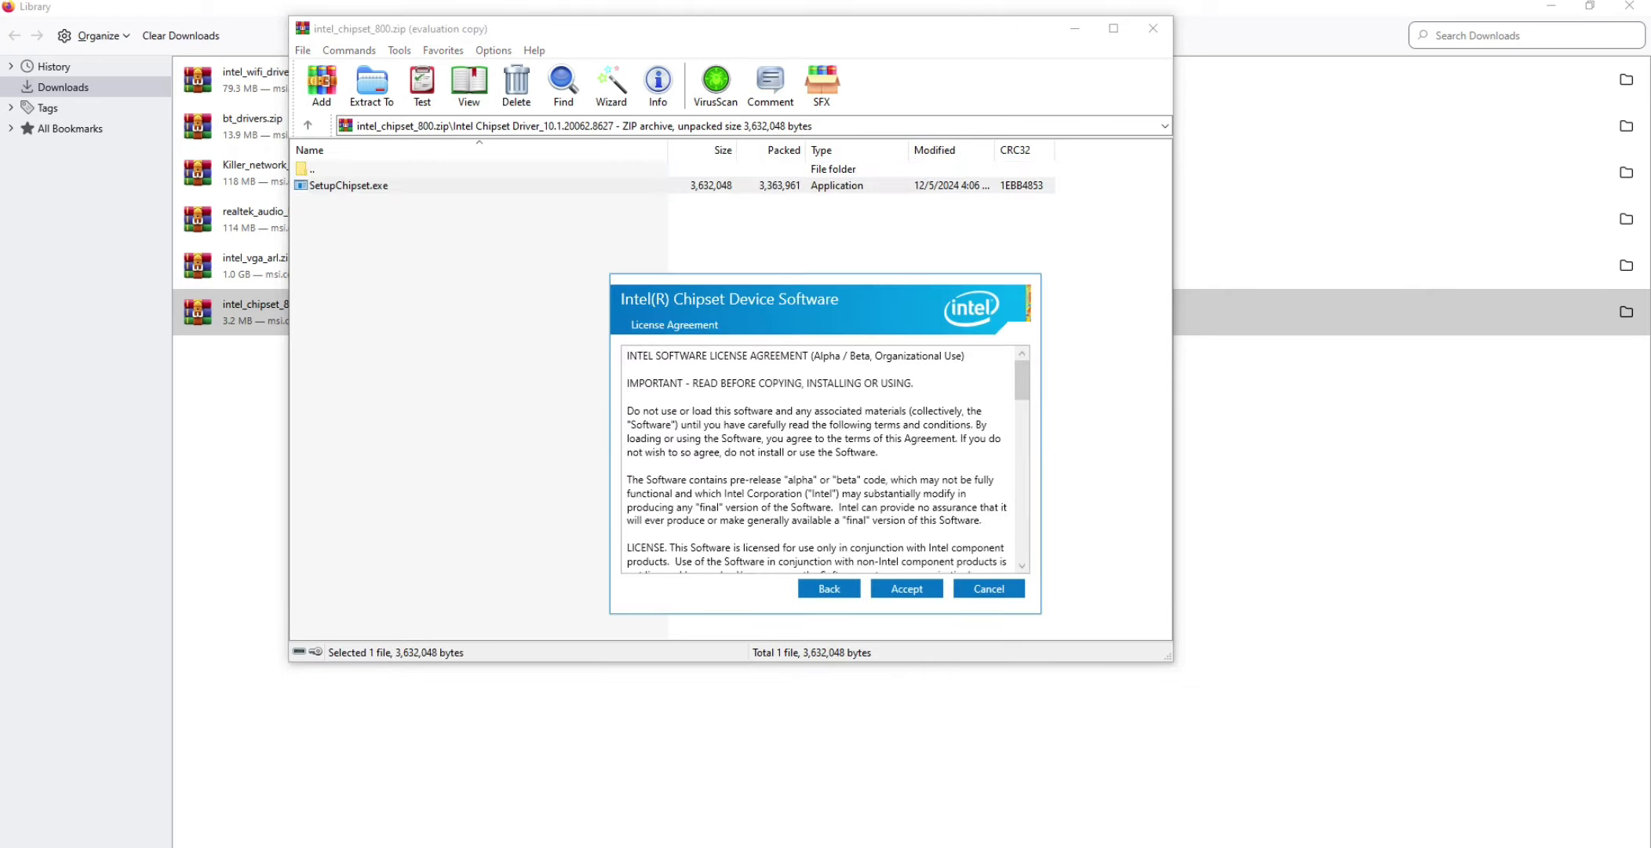
pyautogui.press('Return')
pyautogui.press('Return')
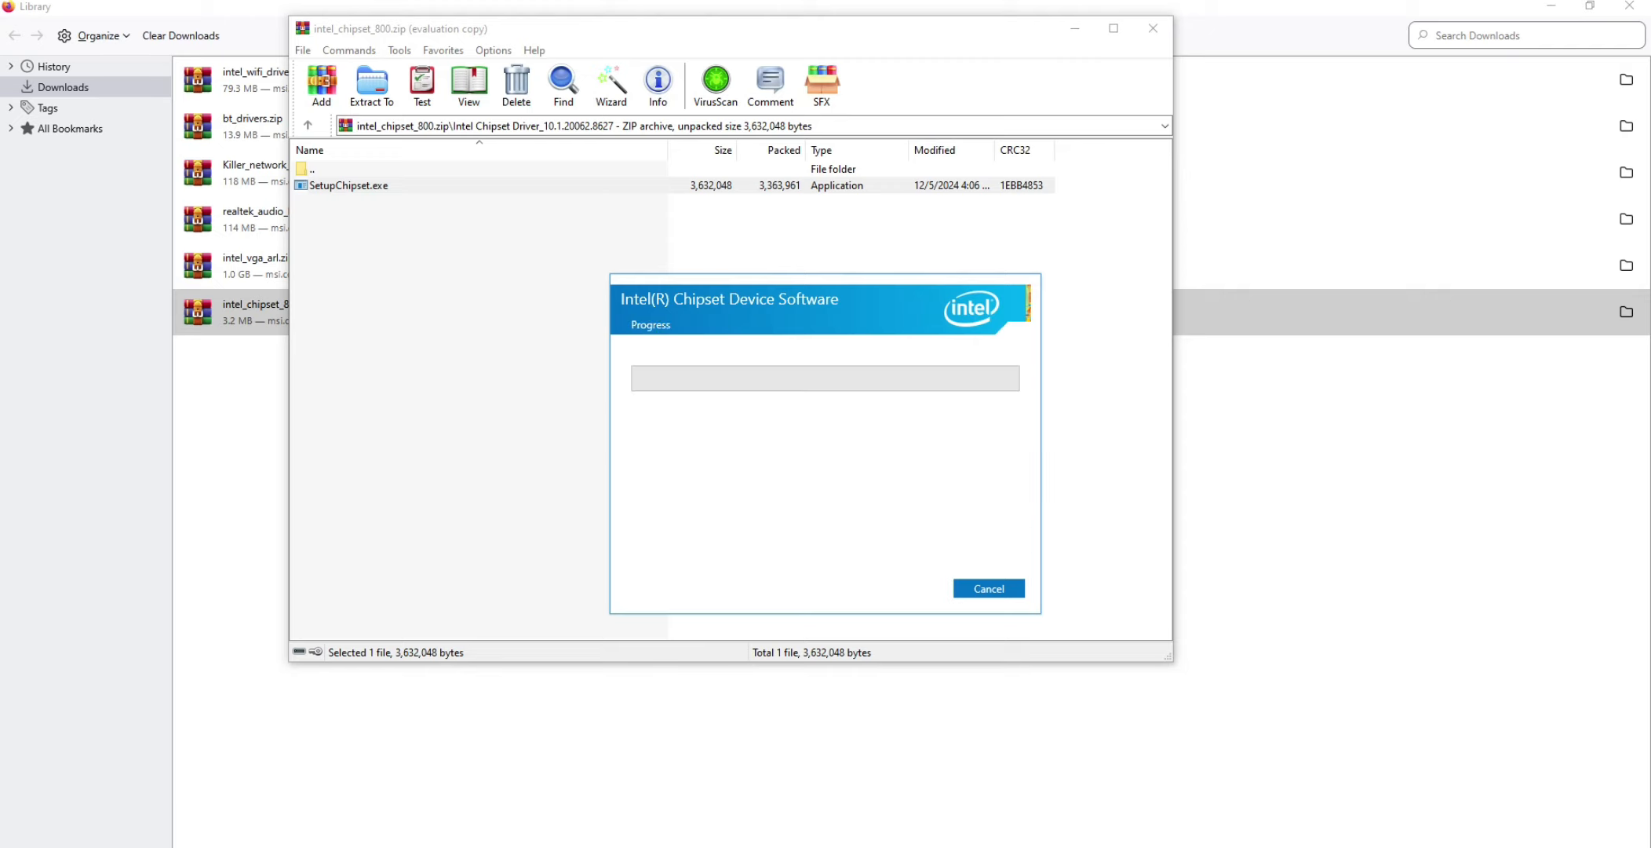